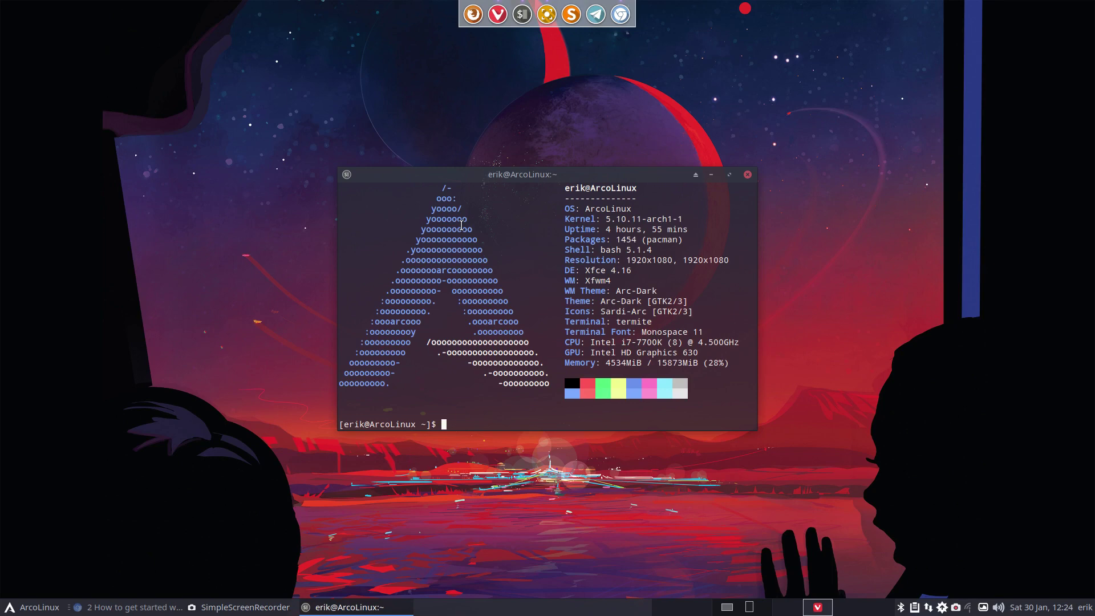
- Close the neofetch terminal and restore Chrome with the 'How to get started with ALCI' guide
{"action": "left_click", "coordinate": [747, 174]}
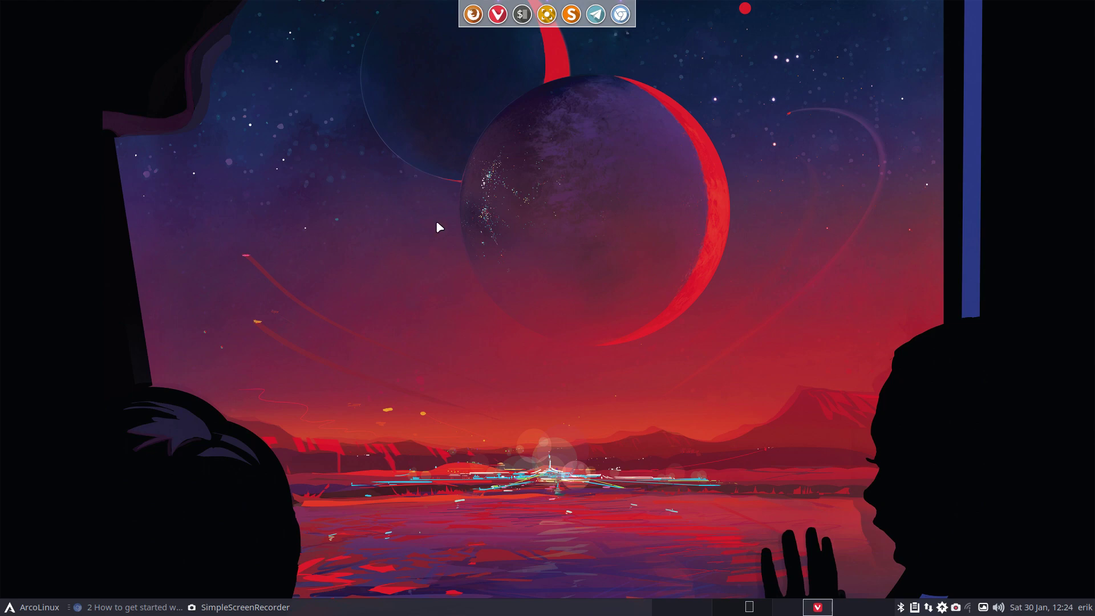
{"action": "left_click", "coordinate": [132, 609]}
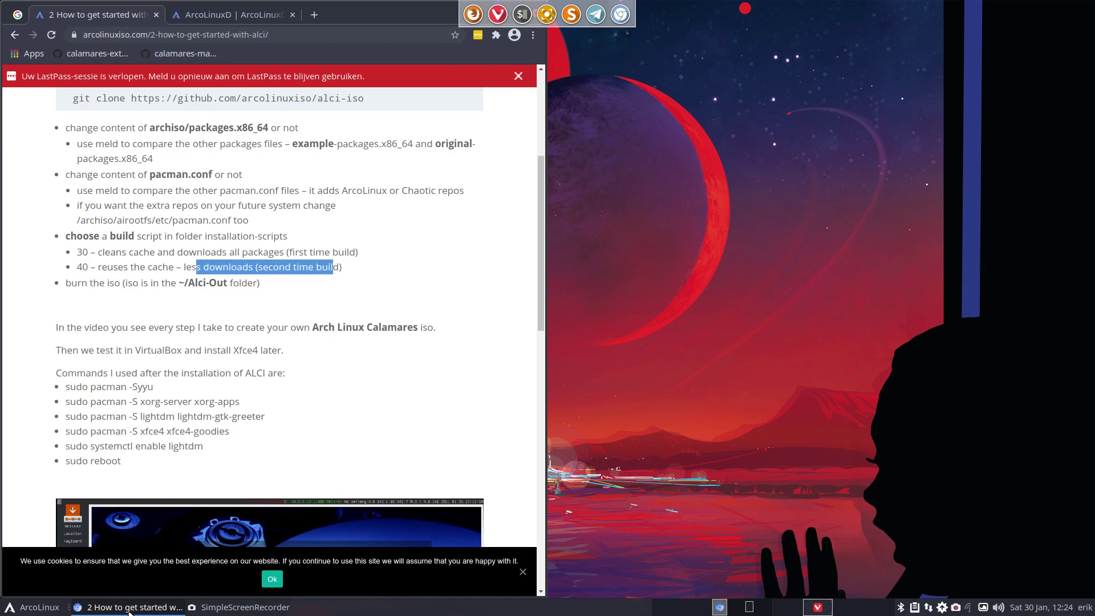
- Maximize Chrome, dismiss the LastPass bar and open the '2 How to get started with ALCI' article
{"action": "double_click", "coordinate": [423, 12]}
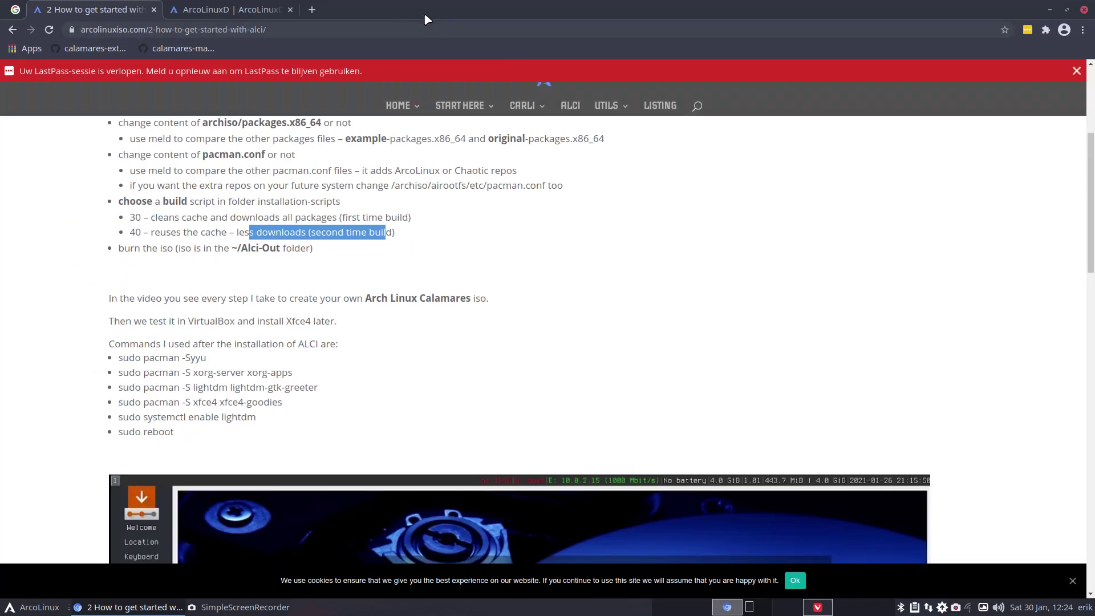
{"action": "left_click", "coordinate": [1076, 71]}
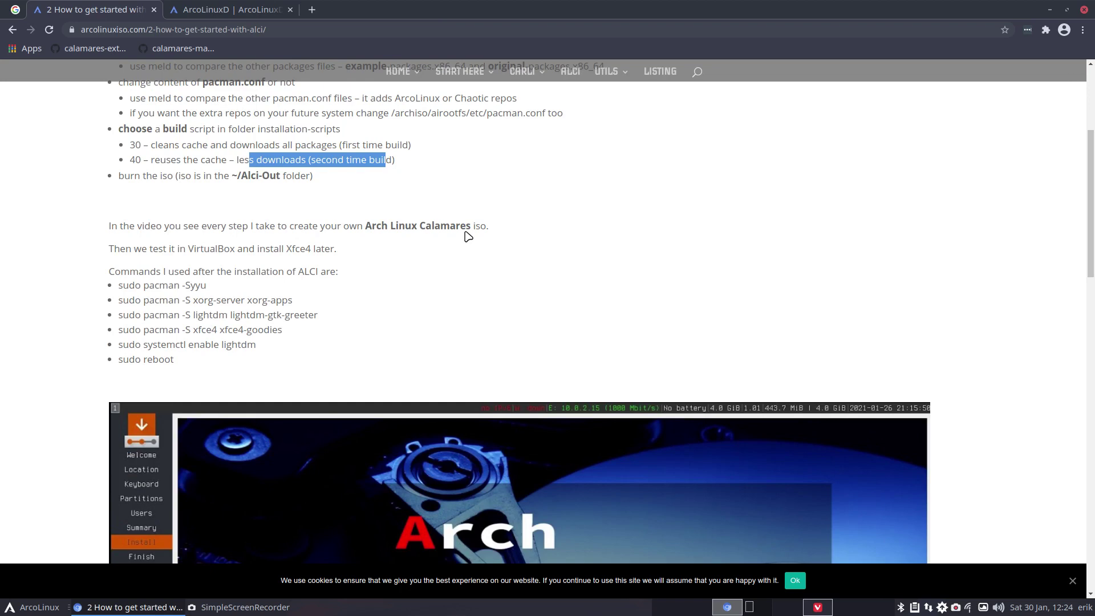
{"action": "scroll", "coordinate": [558, 233], "scroll_direction": "up", "scroll_amount": 3}
{"action": "scroll", "coordinate": [558, 217], "scroll_direction": "up", "scroll_amount": 1}
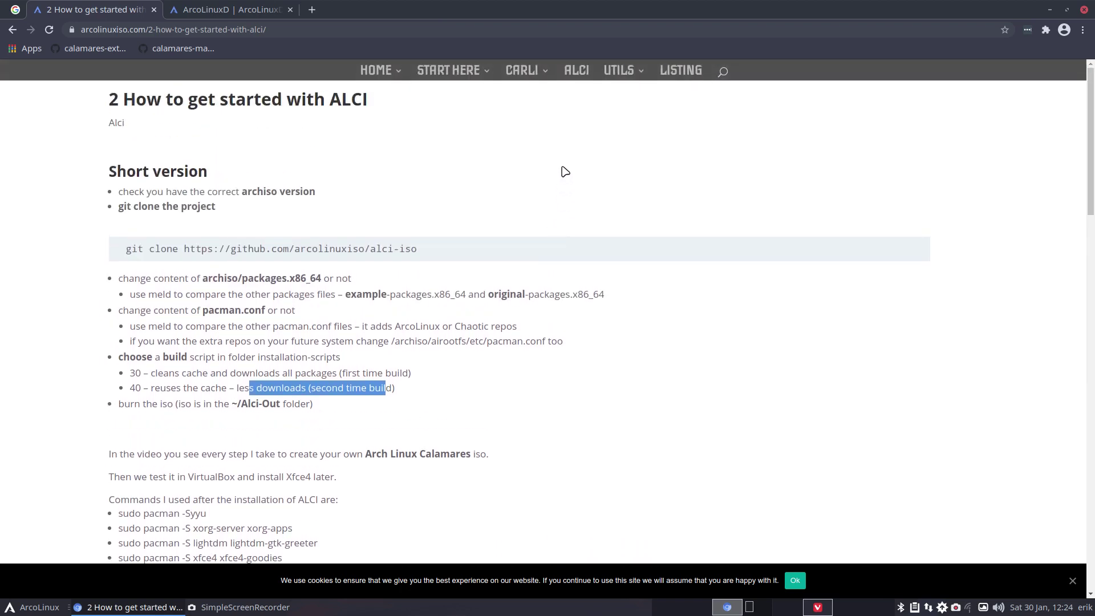
{"action": "left_click", "coordinate": [571, 69]}
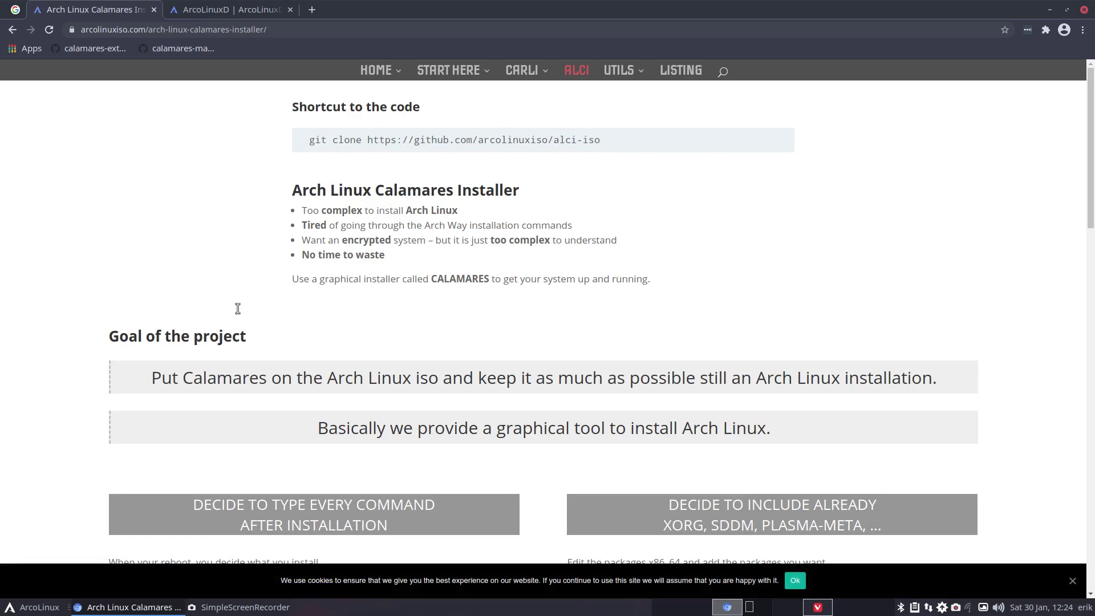
{"action": "scroll", "coordinate": [403, 454], "scroll_direction": "down", "scroll_amount": 20}
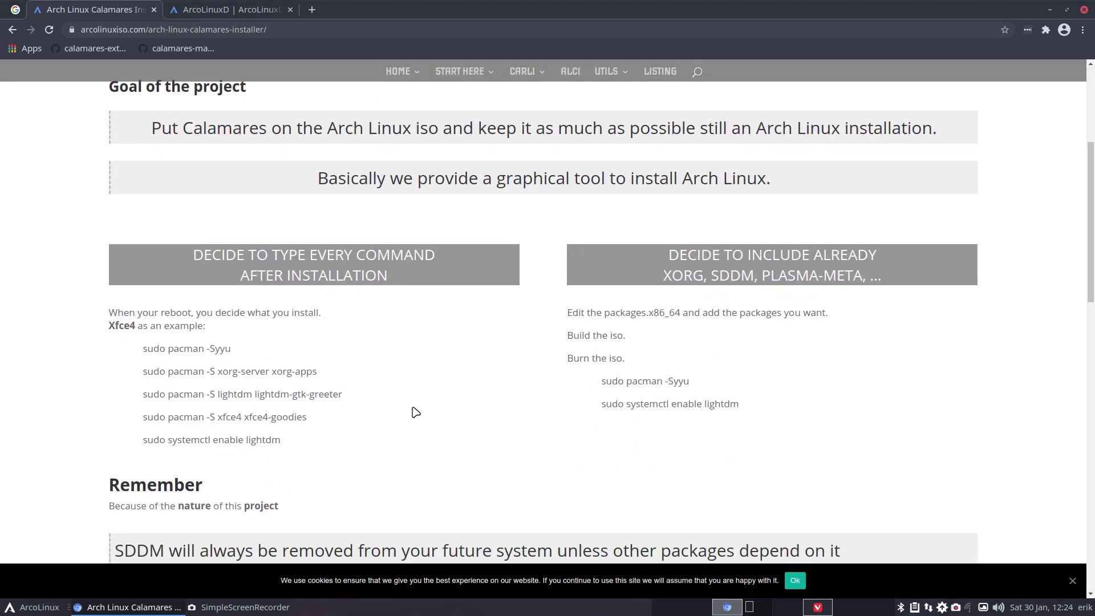
{"action": "scroll", "coordinate": [510, 355], "scroll_direction": "down", "scroll_amount": 4}
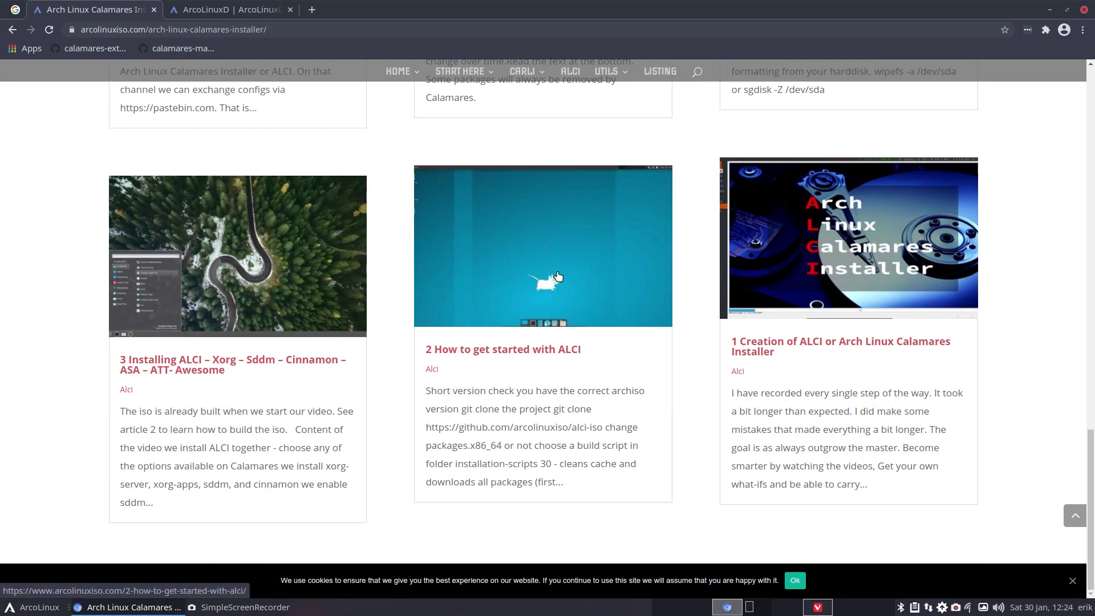
{"action": "left_click", "coordinate": [552, 350]}
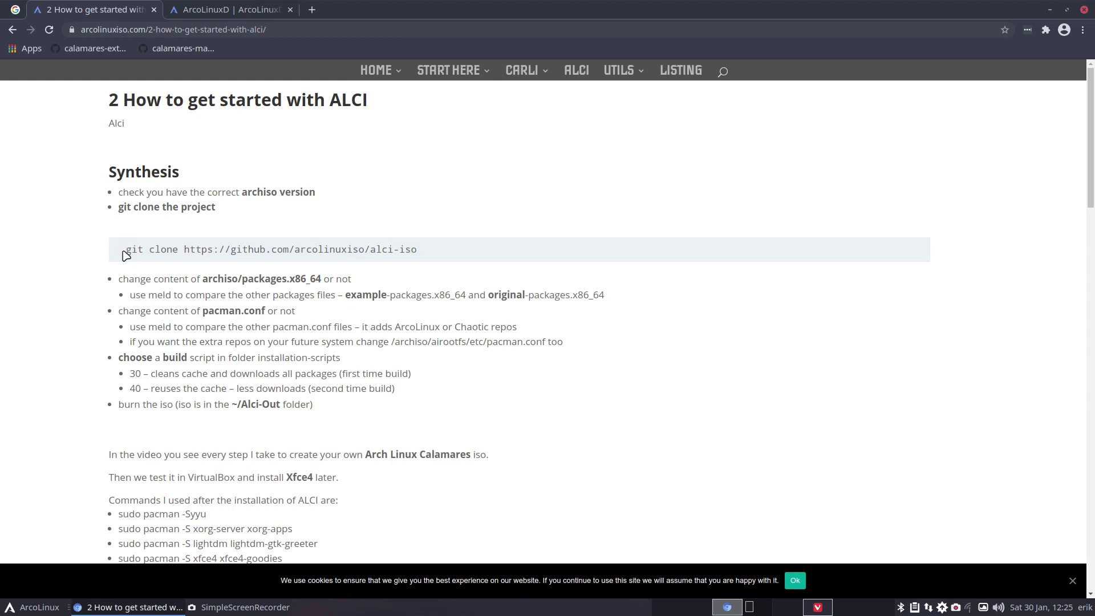
- Select the full alci-iso git clone command line in the article
{"action": "left_click_drag", "start_coordinate": [125, 251], "coordinate": [422, 248]}
{"action": "left_click", "coordinate": [479, 244]}
{"action": "triple_click", "coordinate": [477, 244]}
{"action": "key", "text": "ctrl+c"}
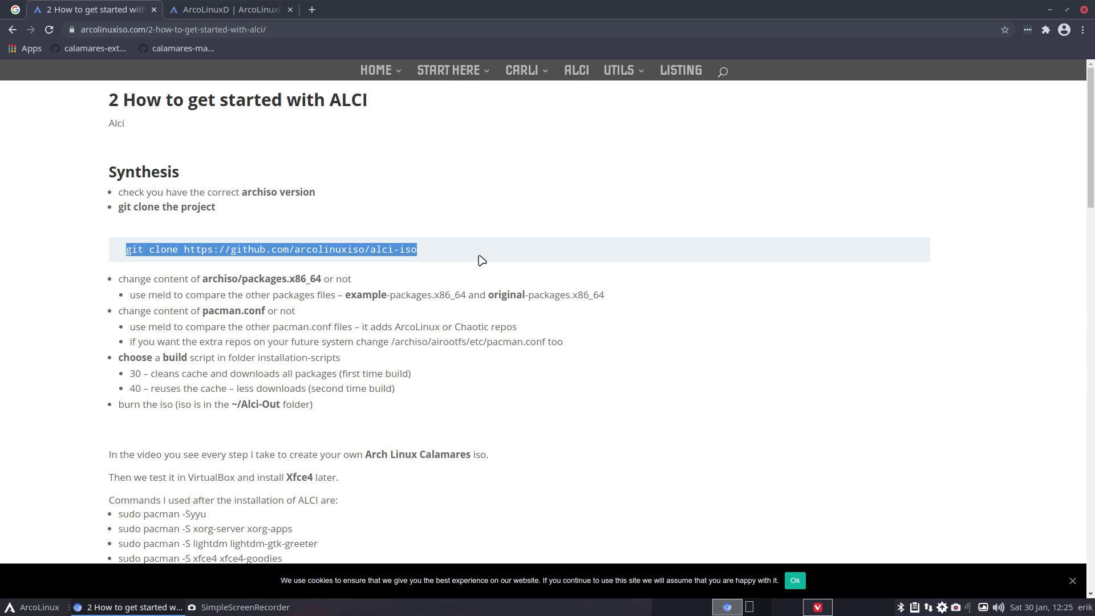
- Run the pasted git clone command in a Desktop terminal, then open the new alci-iso folder
{"action": "left_click", "coordinate": [1049, 10]}
{"action": "right_click", "coordinate": [450, 212]}
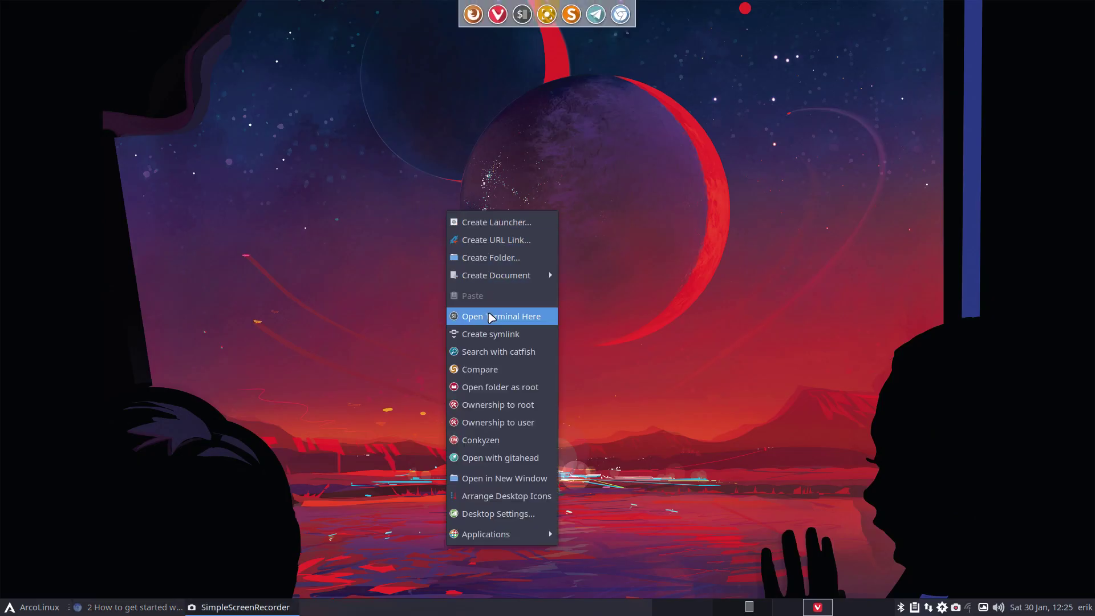
{"action": "left_click", "coordinate": [491, 317]}
{"action": "key", "text": "ctrl+shift+v"}
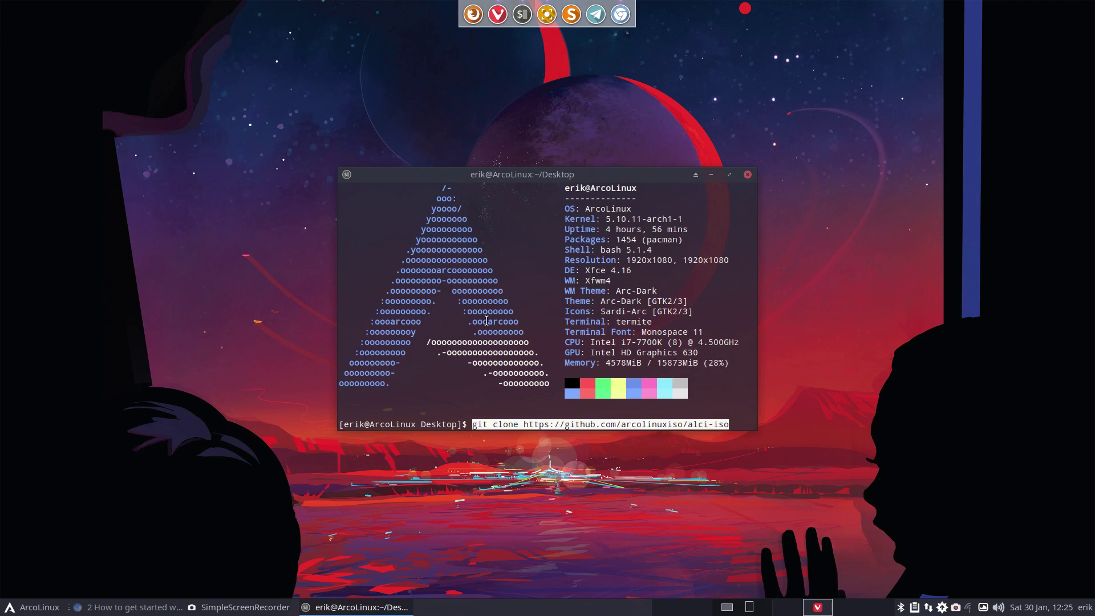
{"action": "key", "text": "Return"}
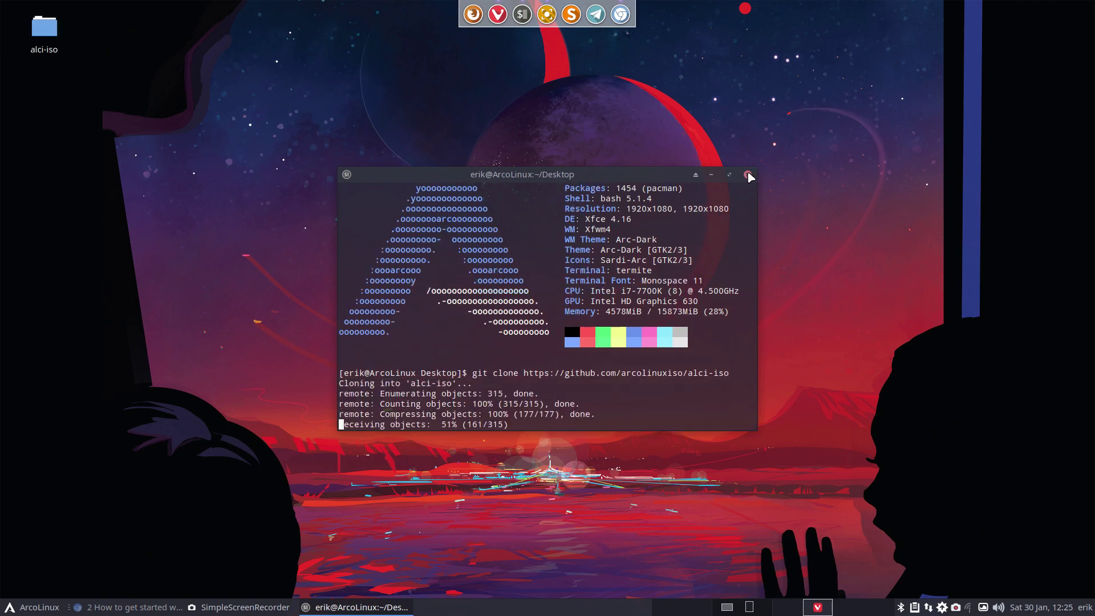
{"action": "left_click", "coordinate": [747, 174]}
{"action": "double_click", "coordinate": [44, 28]}
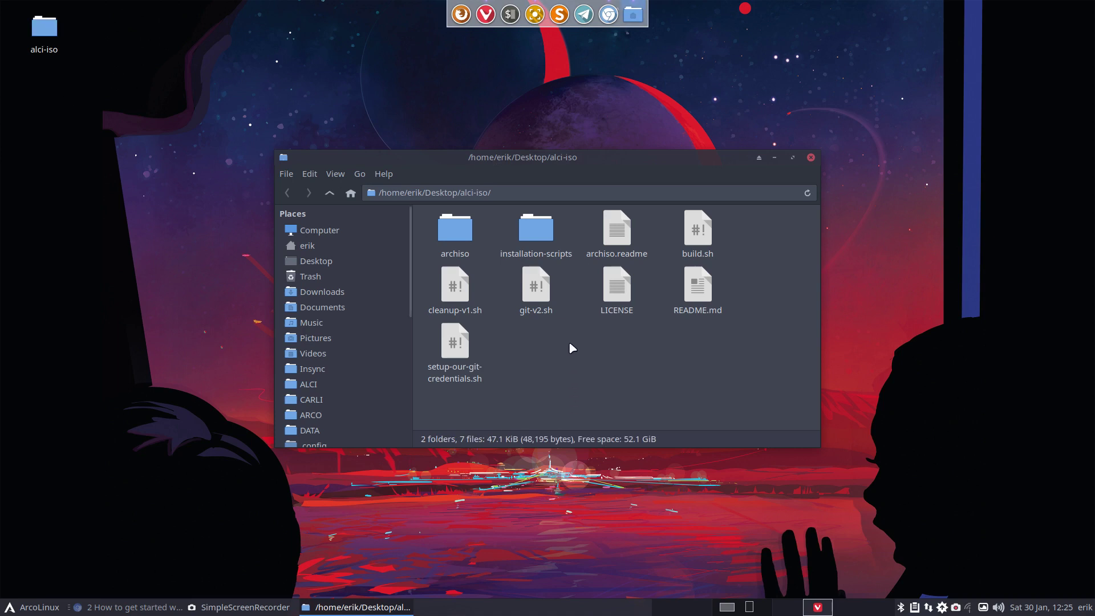
- Open archiso and select example-packages.x86_64 plus packages.x86_64 for the context menu
{"action": "double_click", "coordinate": [463, 233]}
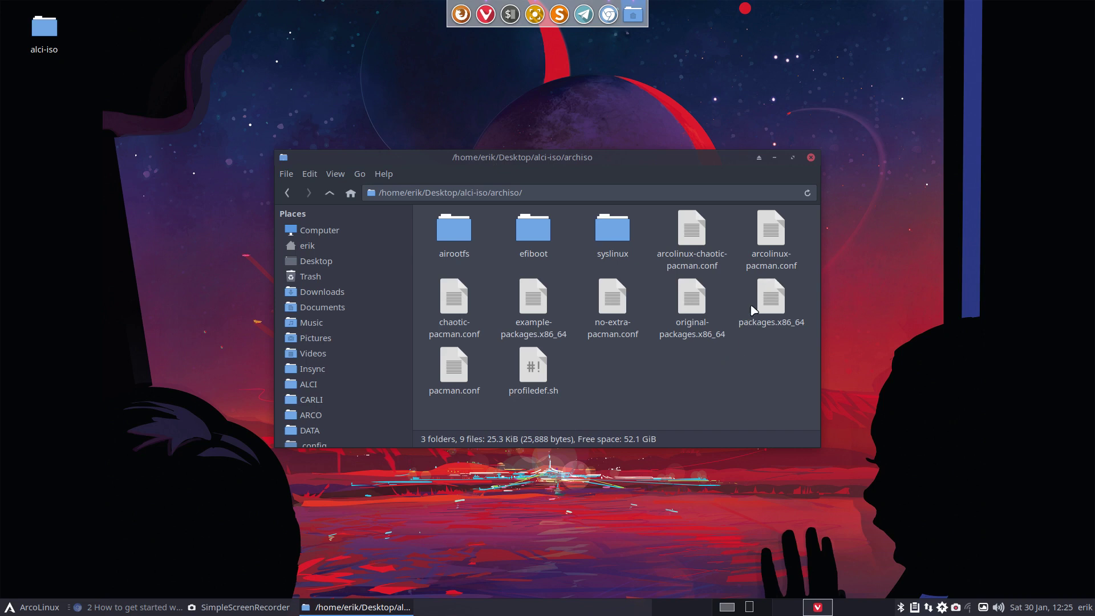
{"action": "left_click", "coordinate": [767, 308]}
{"action": "left_click", "coordinate": [462, 374], "text": "ctrl"}
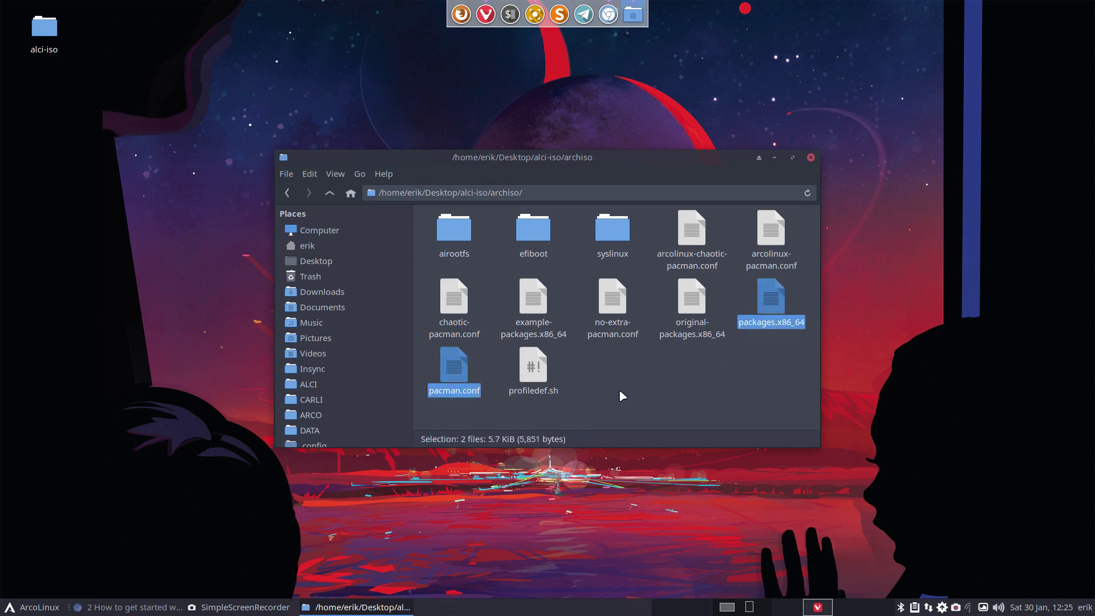
{"action": "left_click", "coordinate": [771, 308]}
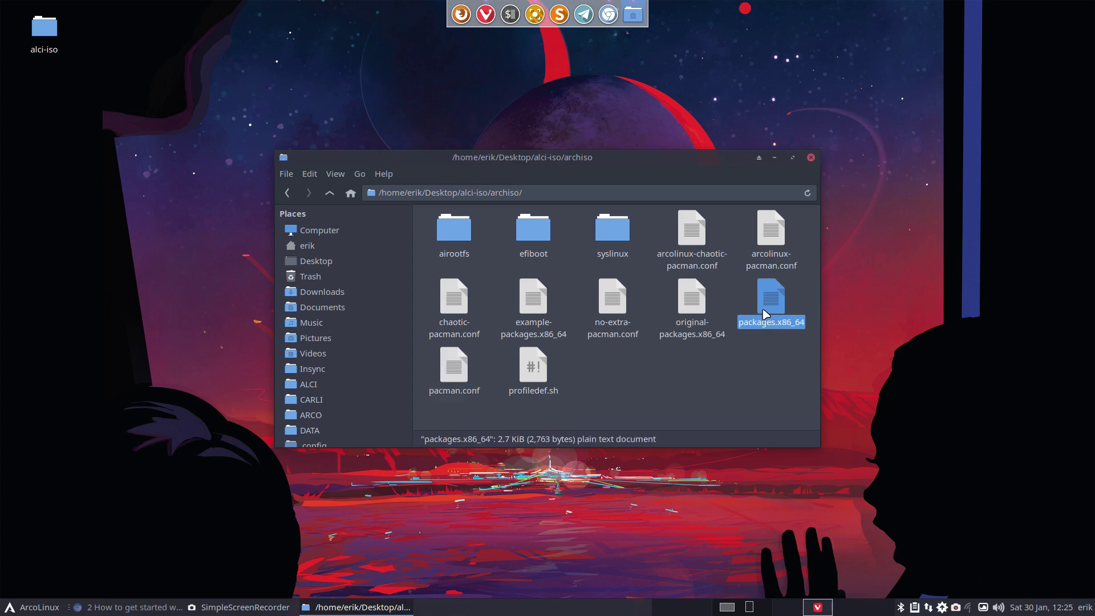
{"action": "left_click", "coordinate": [692, 309]}
{"action": "left_click", "coordinate": [616, 305]}
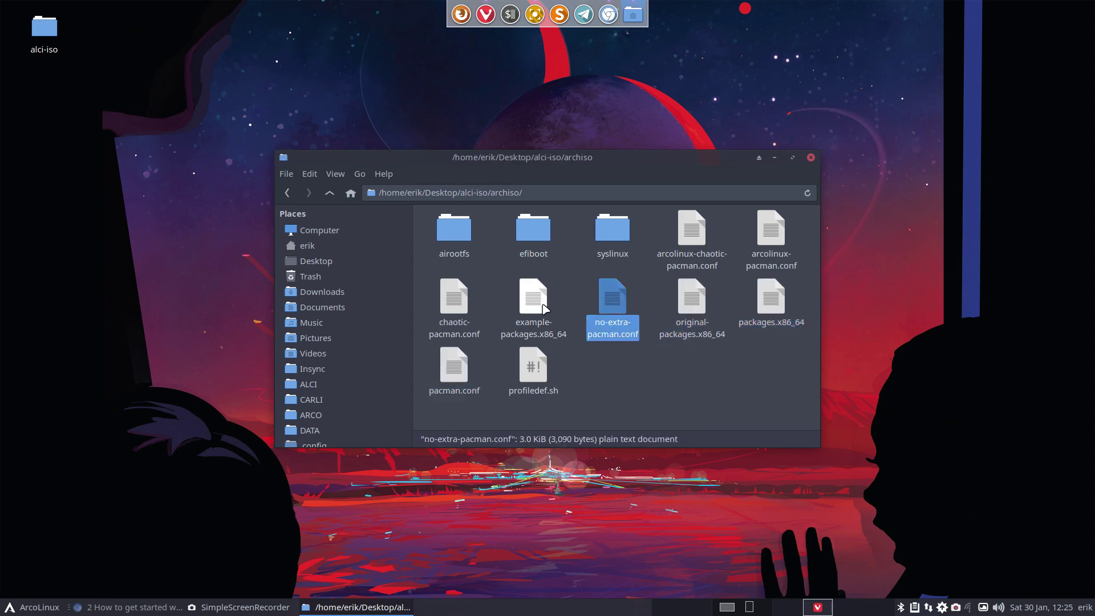
{"action": "left_click", "coordinate": [531, 295]}
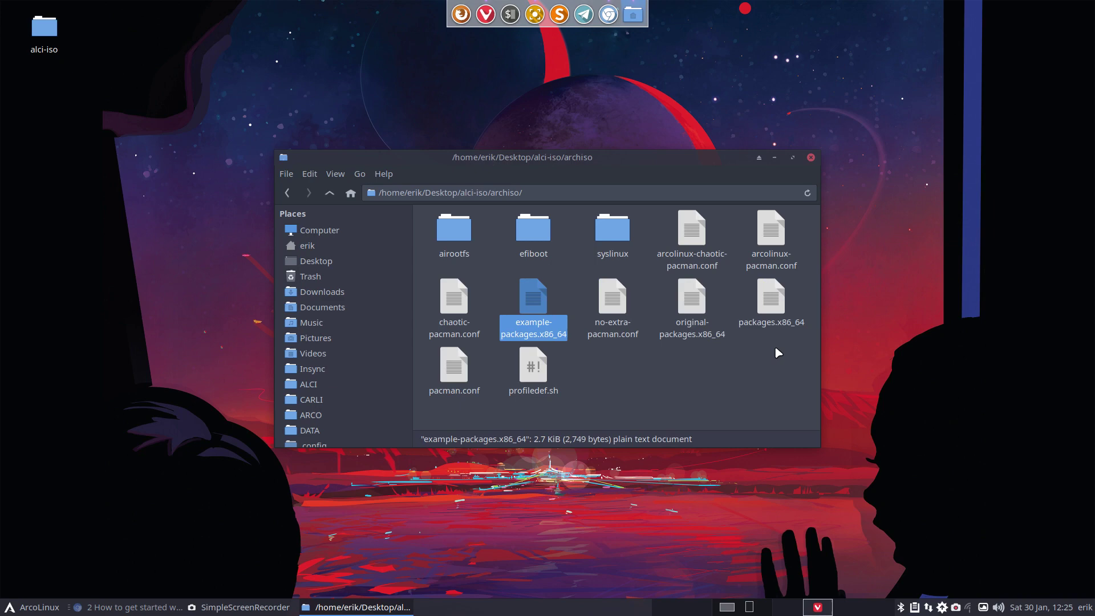
{"action": "left_click", "coordinate": [774, 311], "text": "ctrl"}
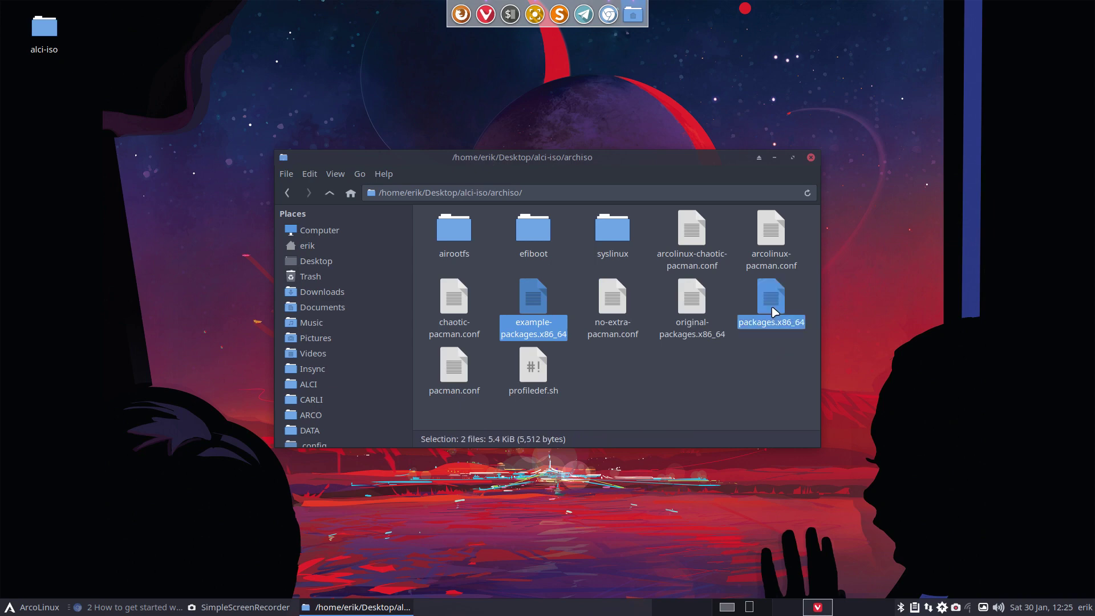
{"action": "right_click", "coordinate": [775, 313]}
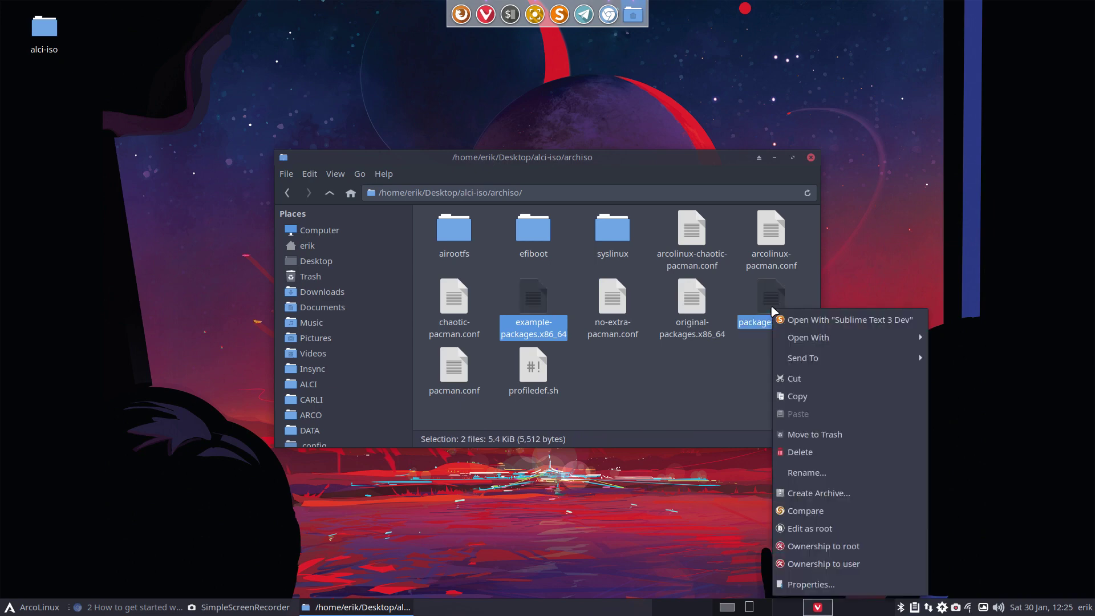
- Compare the two package lists in Meld and enable xorg-server, xorg-apps and lightdm in packages.x86_64
{"action": "left_click", "coordinate": [803, 510]}
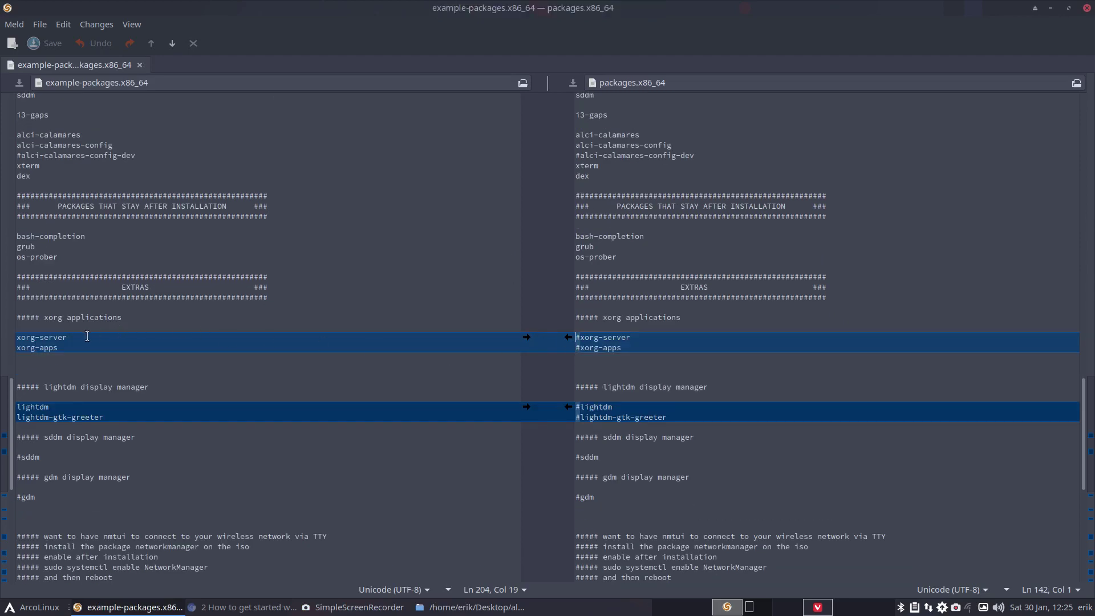
{"action": "left_click", "coordinate": [527, 338]}
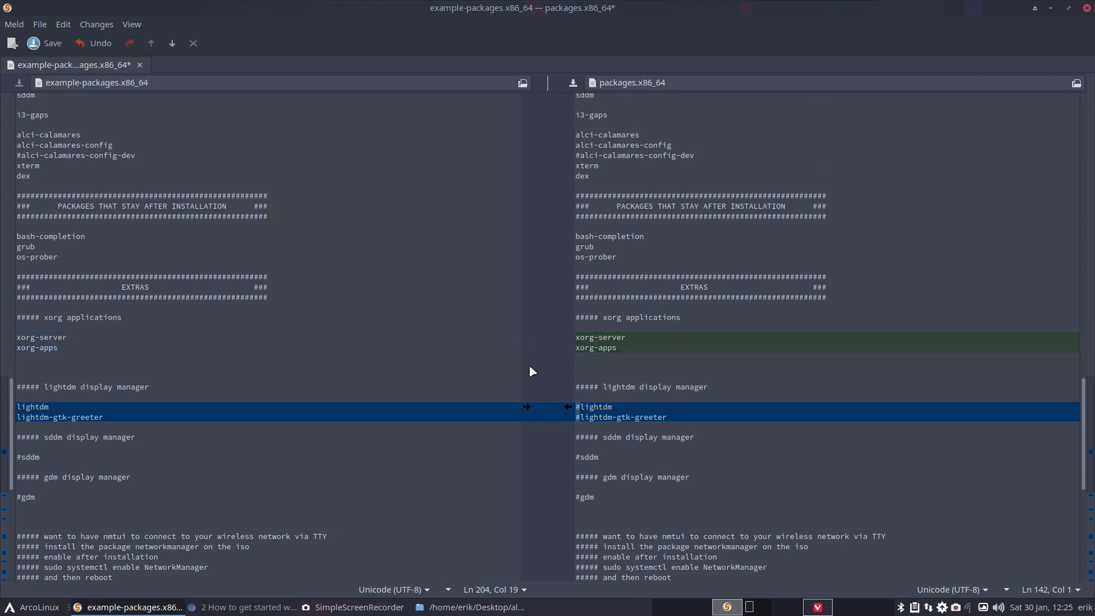
{"action": "left_click", "coordinate": [525, 406]}
{"action": "scroll", "coordinate": [525, 450], "scroll_direction": "down", "scroll_amount": 3}
{"action": "scroll", "coordinate": [527, 454], "scroll_direction": "down", "scroll_amount": 2}
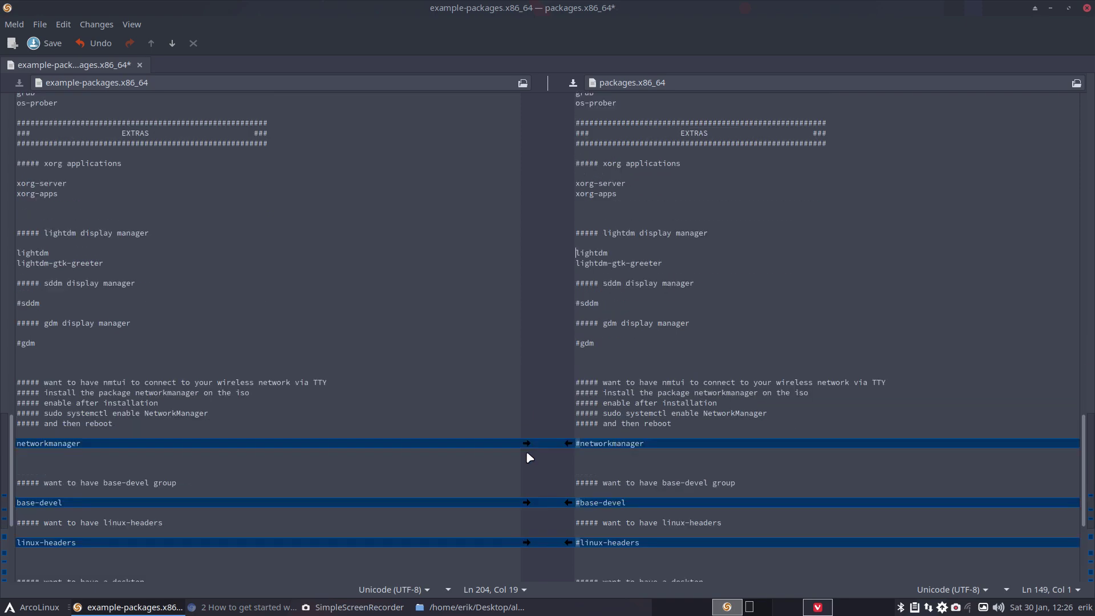
- Enable networkmanager, base-devel, linux-headers, xfce4 and xfce4-goodies in packages.x86_64
{"action": "left_click", "coordinate": [527, 442]}
{"action": "scroll", "coordinate": [526, 463], "scroll_direction": "down", "scroll_amount": 5}
{"action": "left_click", "coordinate": [525, 348]}
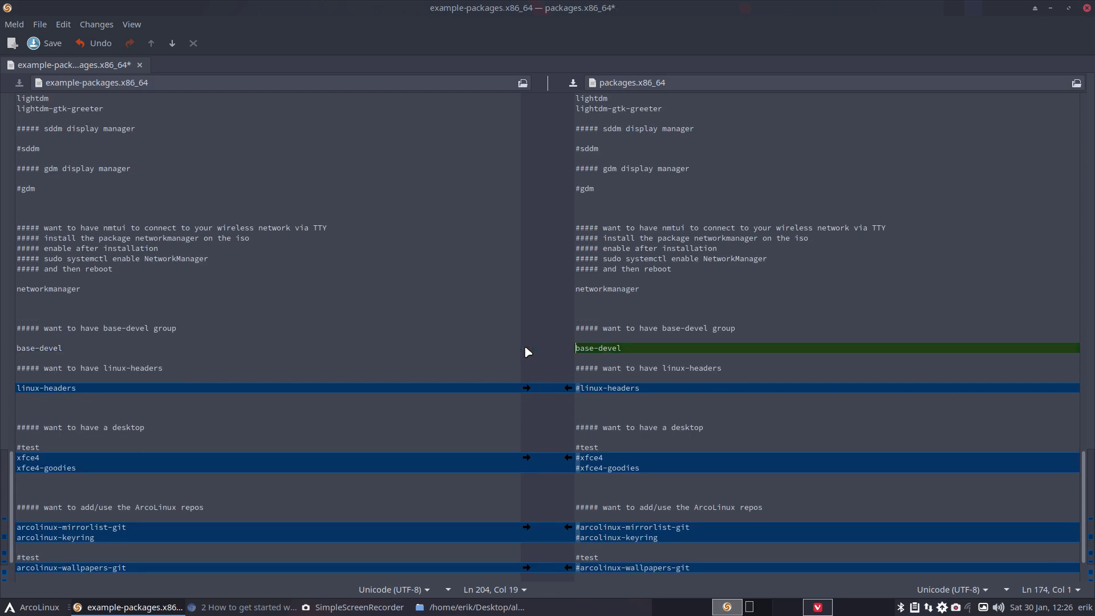
{"action": "left_click", "coordinate": [526, 387]}
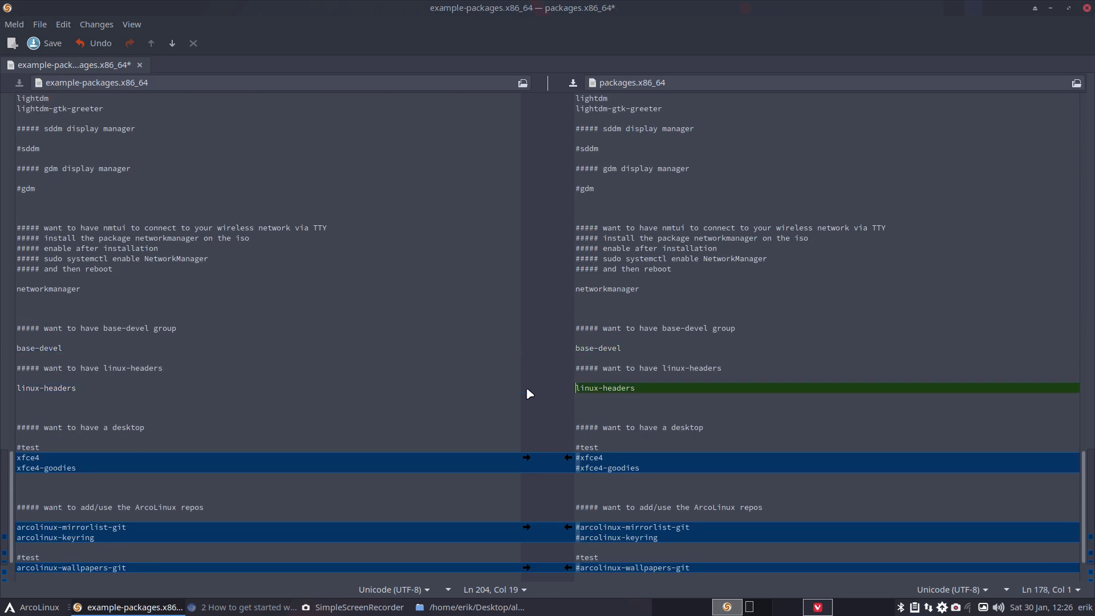
{"action": "left_click", "coordinate": [525, 458]}
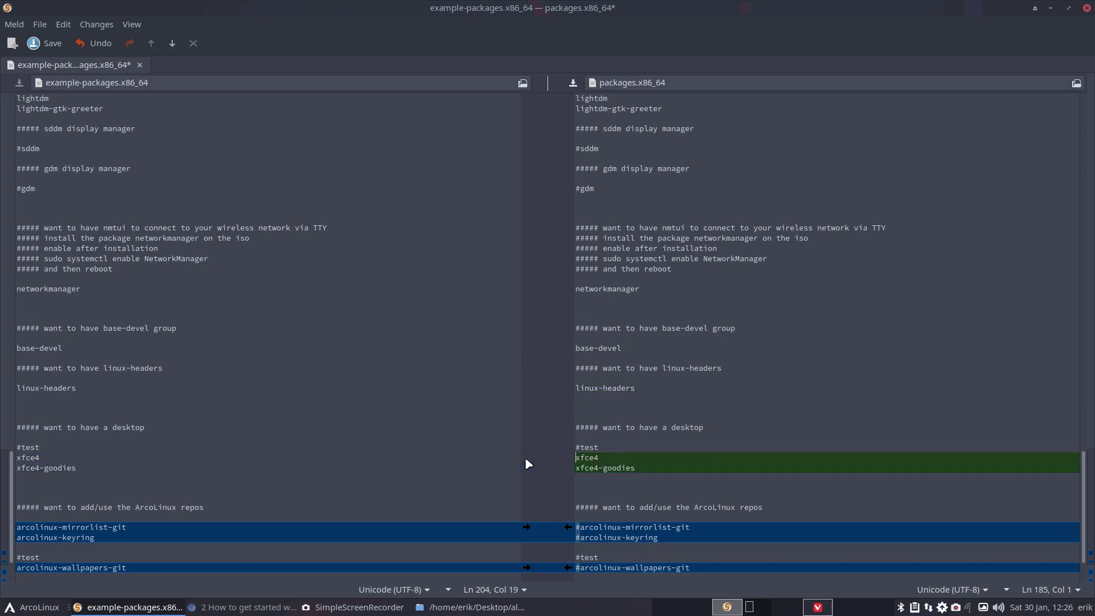
{"action": "scroll", "coordinate": [525, 458], "scroll_direction": "down", "scroll_amount": 3}
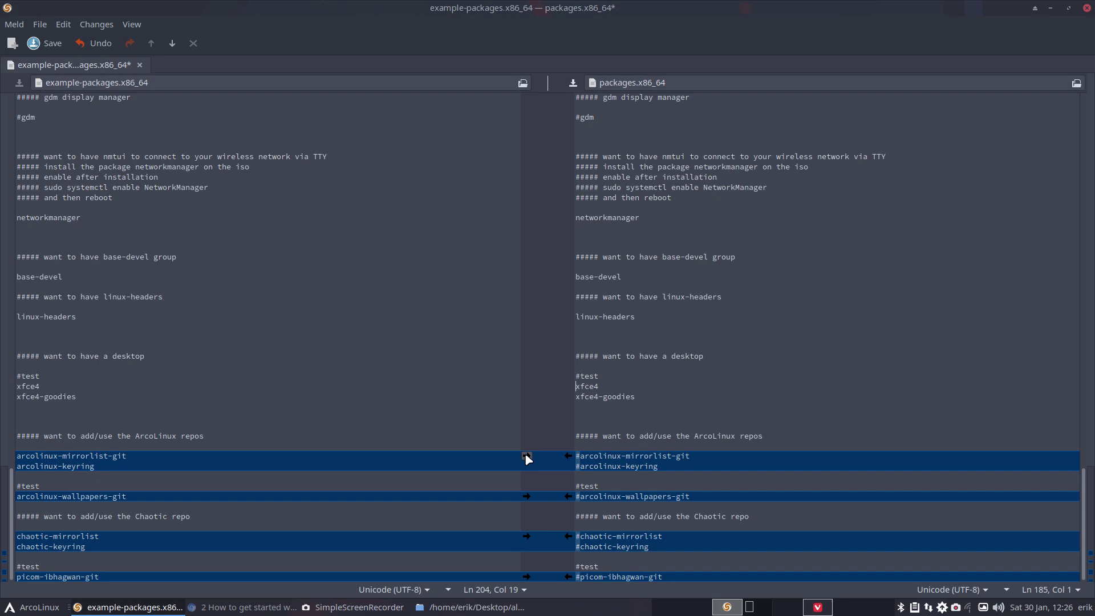
- Enable the ArcoLinux mirrorlist/keyring, arcolinux-wallpapers-git, chaotic-mirrorlist/keyring and picom-ibhagwan-git packages
{"action": "left_click", "coordinate": [525, 456]}
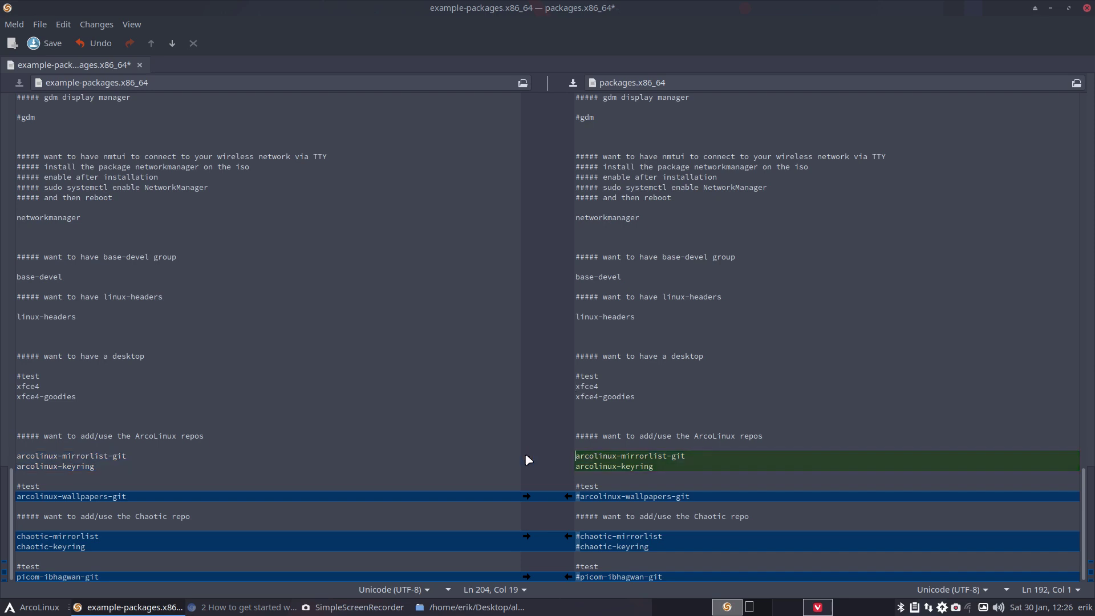
{"action": "left_click", "coordinate": [526, 496]}
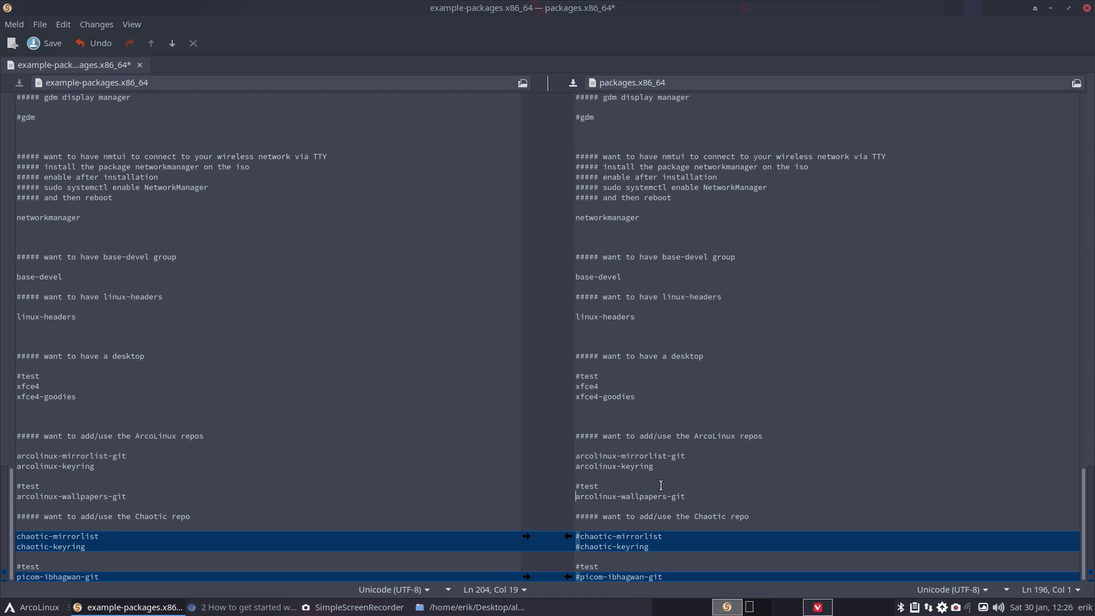
{"action": "left_click_drag", "start_coordinate": [616, 466], "coordinate": [644, 459]}
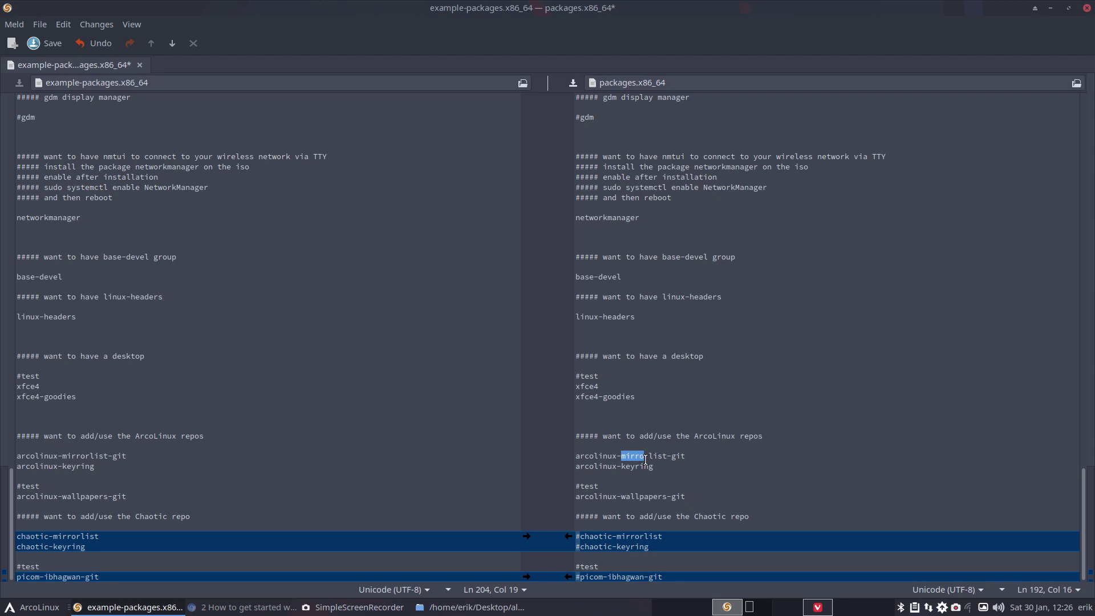
{"action": "left_click", "coordinate": [525, 536]}
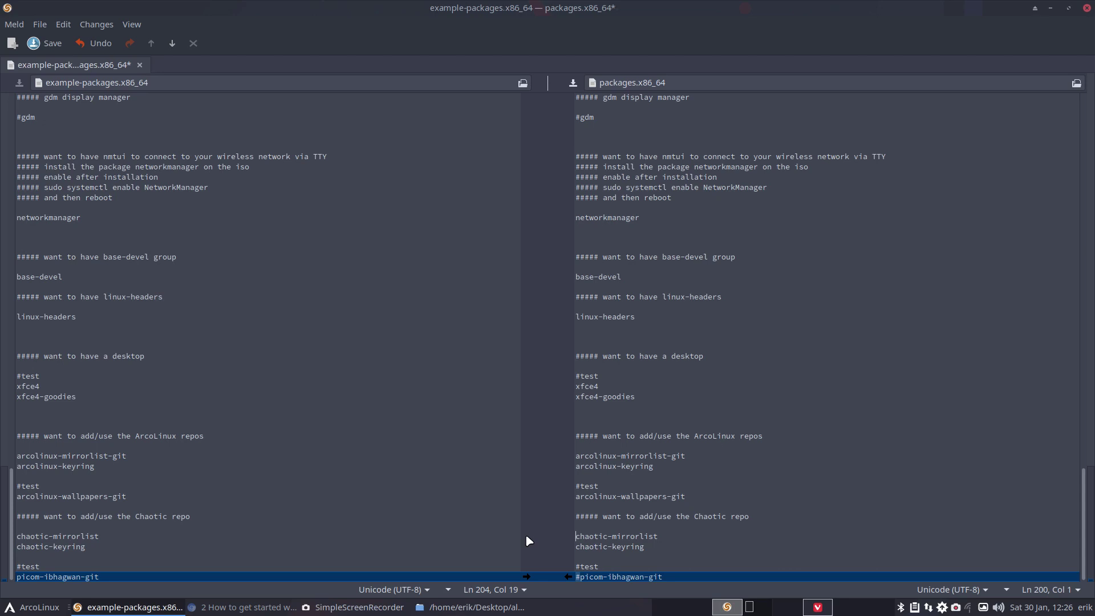
{"action": "left_click", "coordinate": [526, 577]}
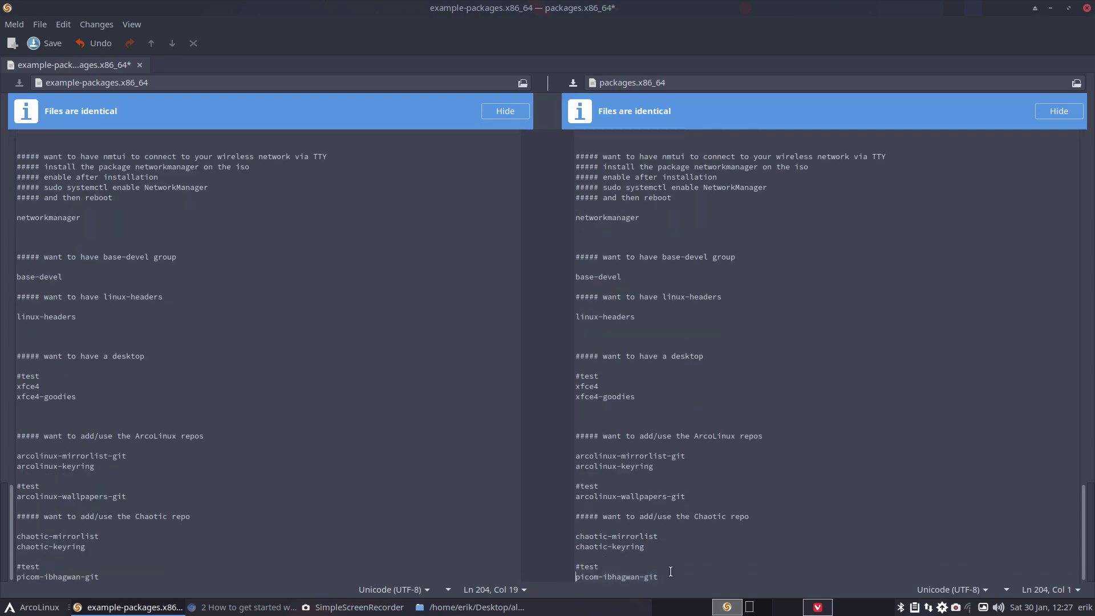
{"action": "left_click_drag", "start_coordinate": [658, 577], "coordinate": [575, 577]}
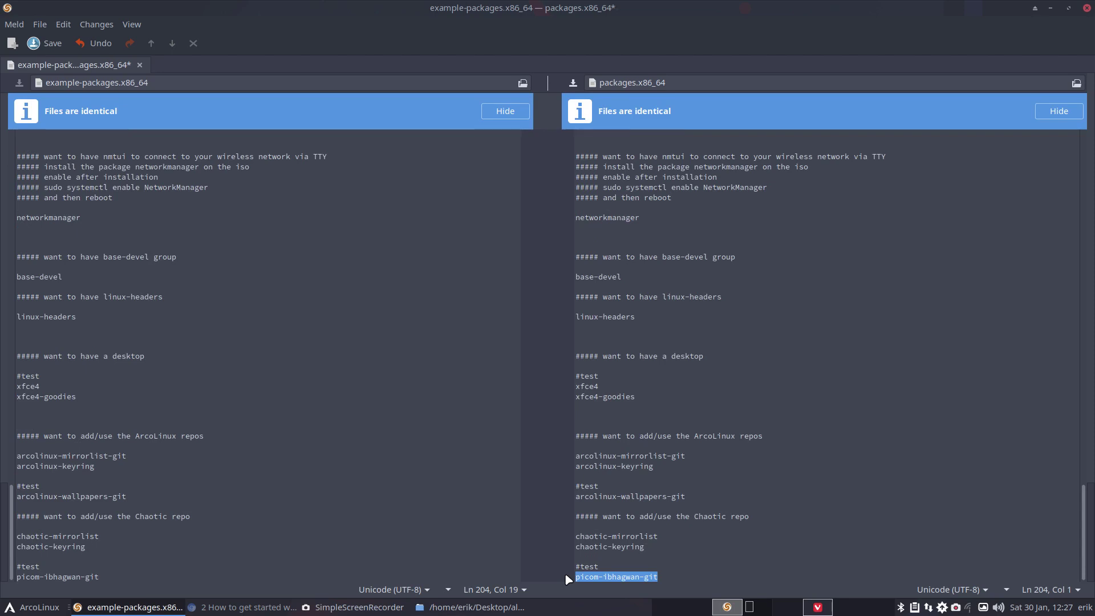
{"action": "left_click_drag", "start_coordinate": [659, 536], "coordinate": [609, 549]}
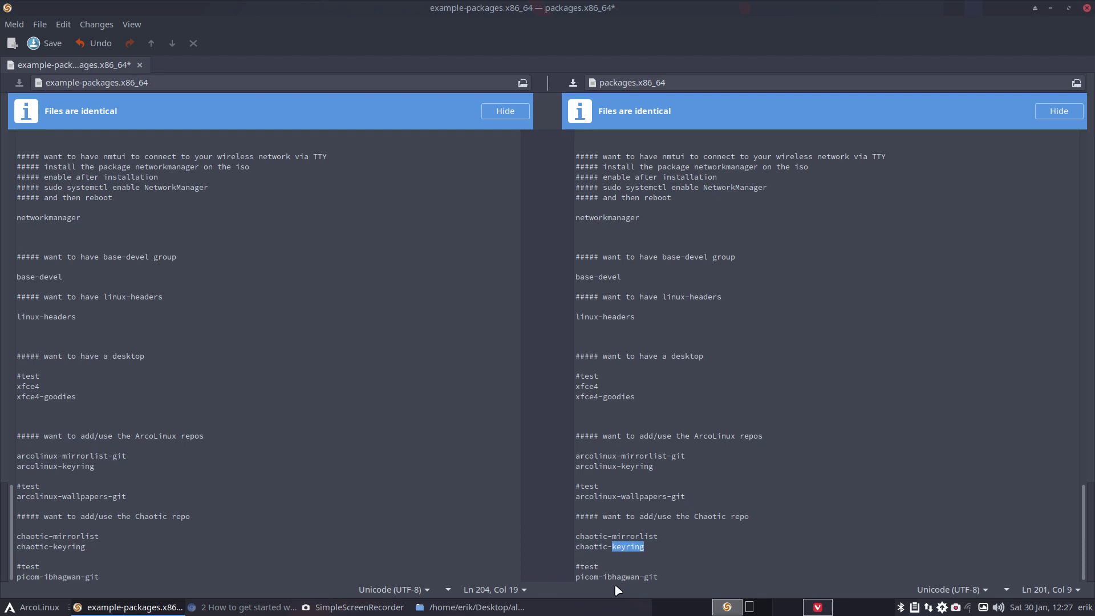
- Save packages.x86_64 and close Meld
{"action": "left_click", "coordinate": [140, 66]}
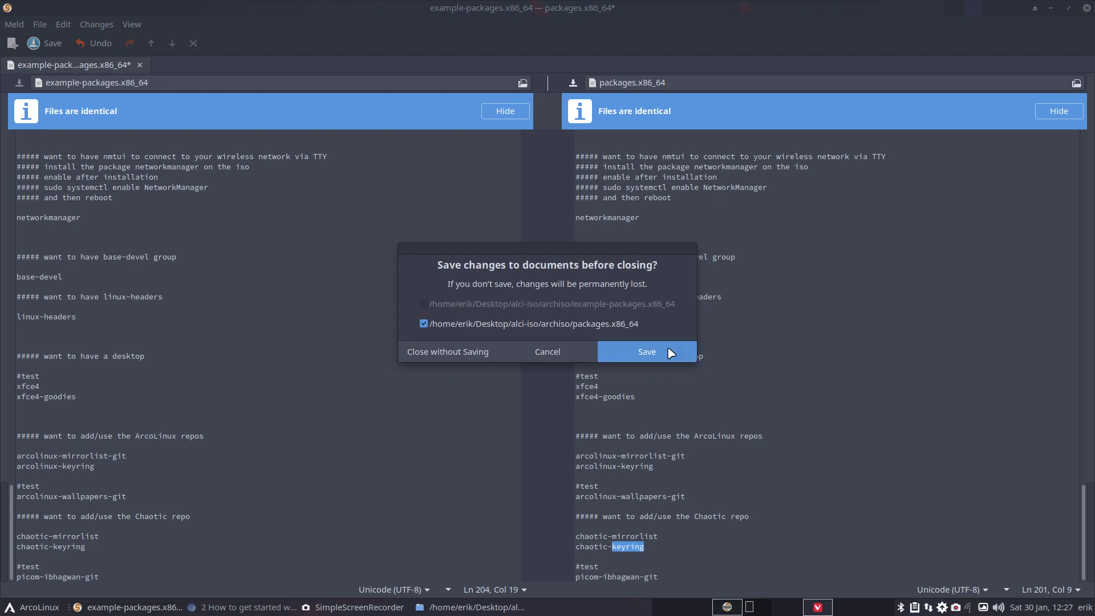
{"action": "left_click", "coordinate": [669, 350]}
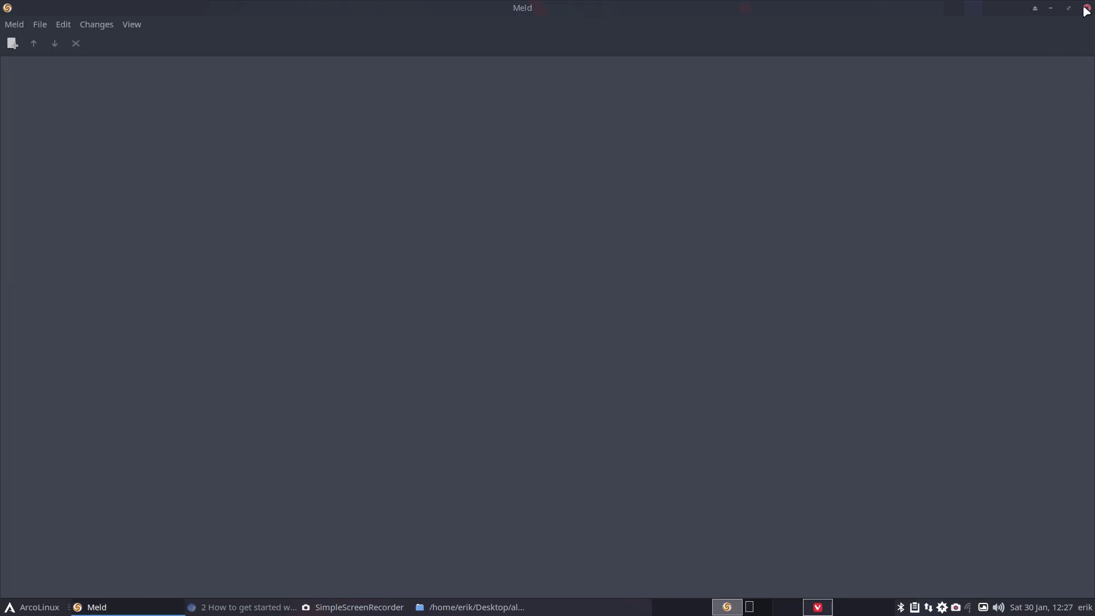
{"action": "left_click", "coordinate": [1086, 8]}
- Review packages.x86_64 in Sublime Text, then close the editor
{"action": "left_click", "coordinate": [752, 365]}
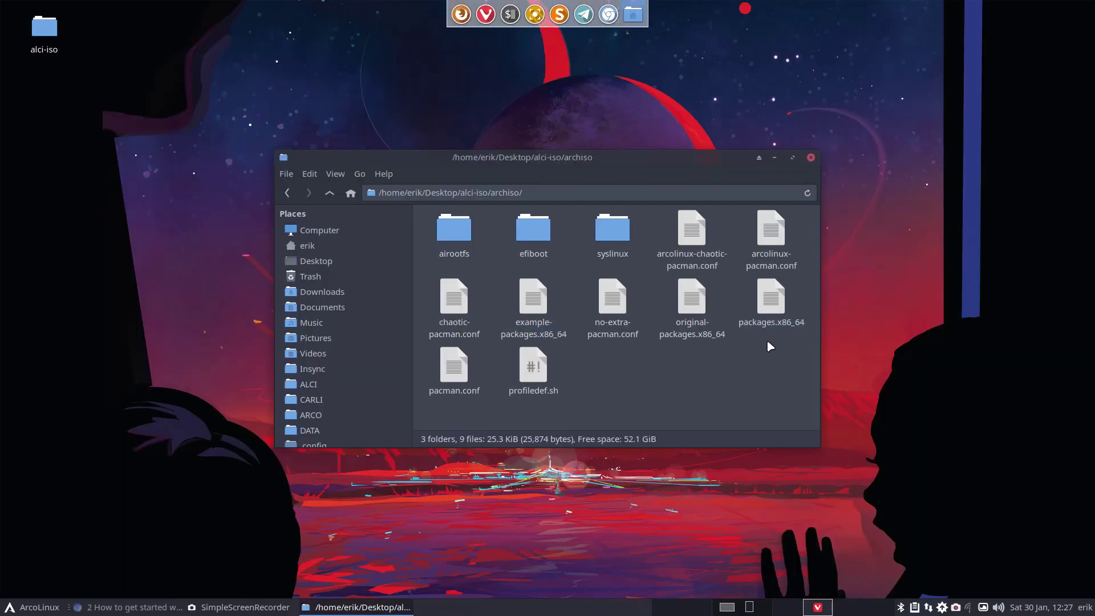
{"action": "left_click", "coordinate": [766, 299]}
{"action": "left_click", "coordinate": [540, 308]}
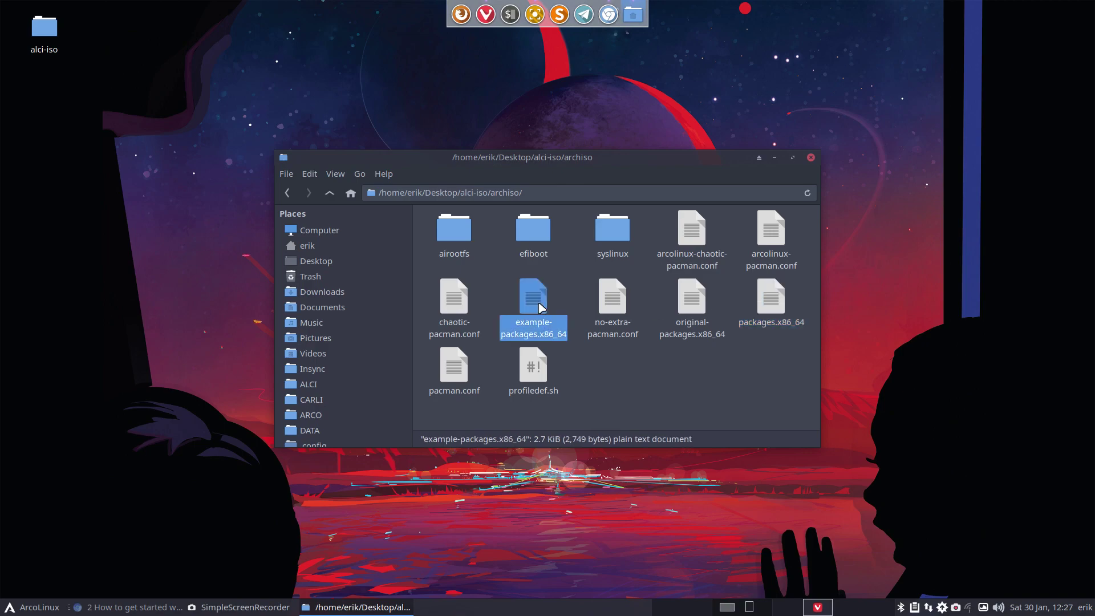
{"action": "double_click", "coordinate": [764, 300]}
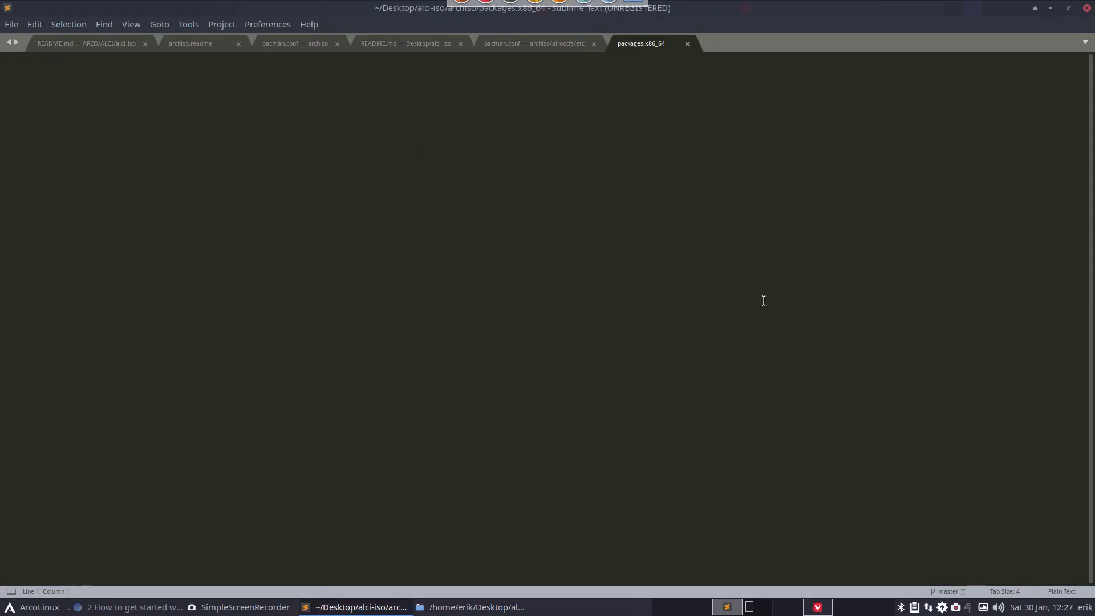
{"action": "key", "text": "ctrl+a"}
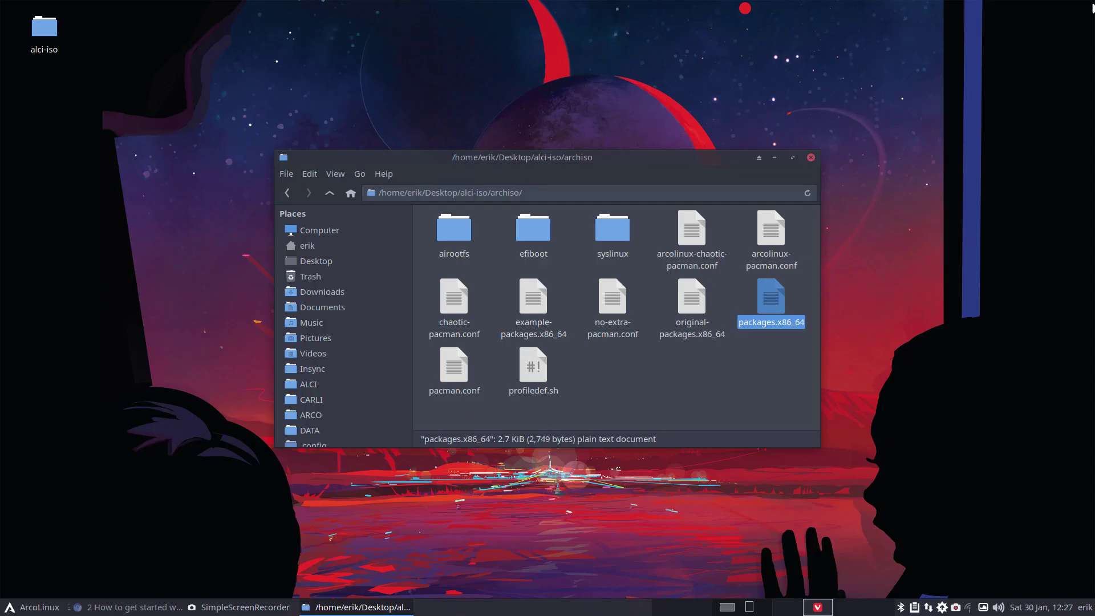
{"action": "left_click", "coordinate": [1087, 8]}
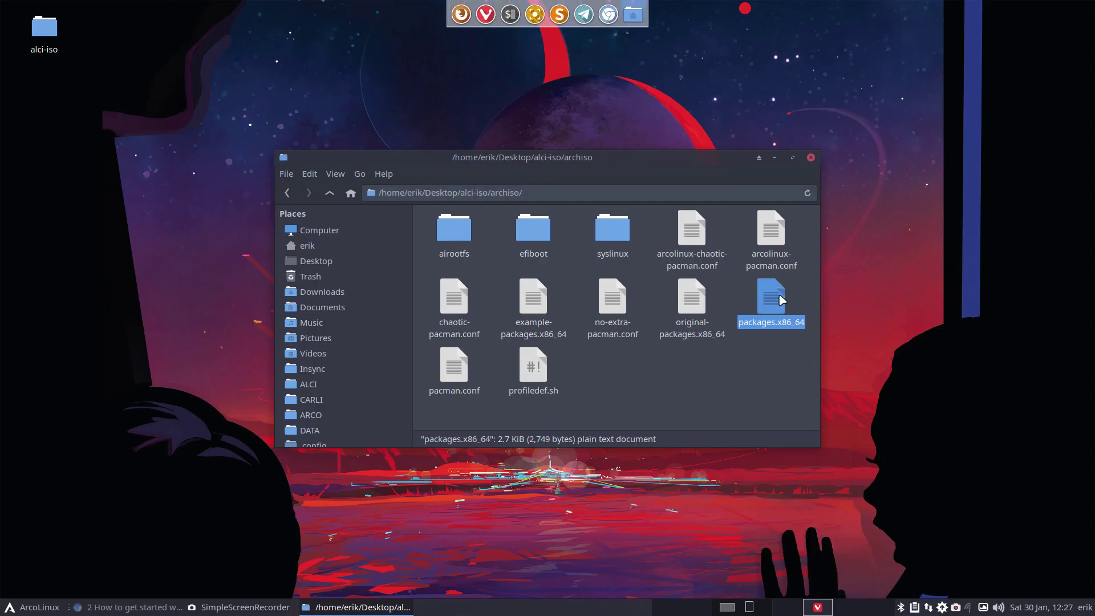
- Compare pacman.conf with arcolinux-chaotic-pacman.conf in Meld
{"action": "left_click", "coordinate": [766, 354]}
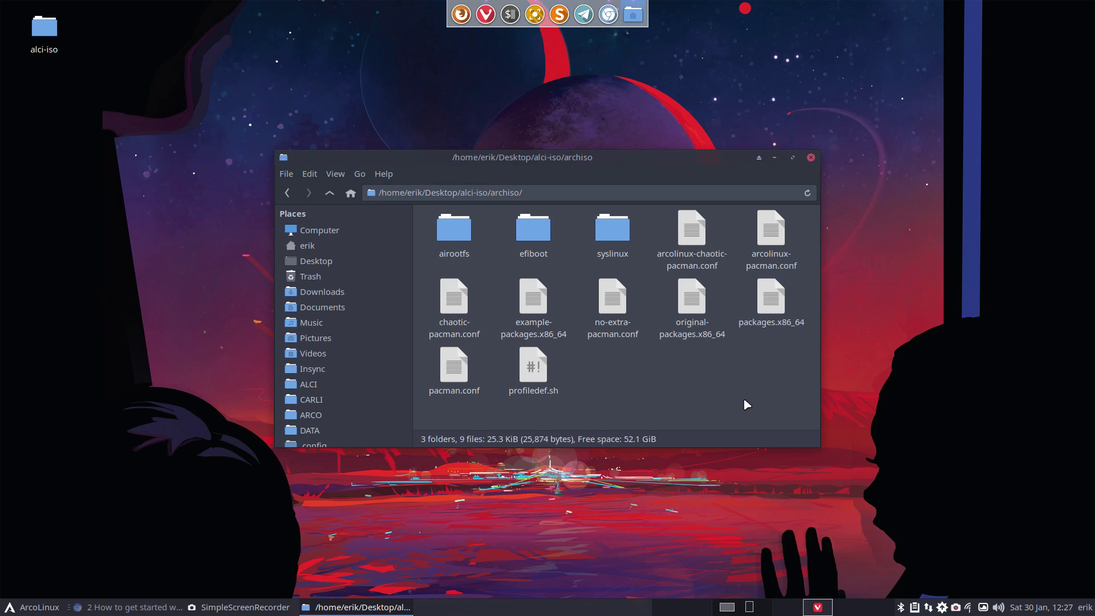
{"action": "left_click", "coordinate": [457, 372]}
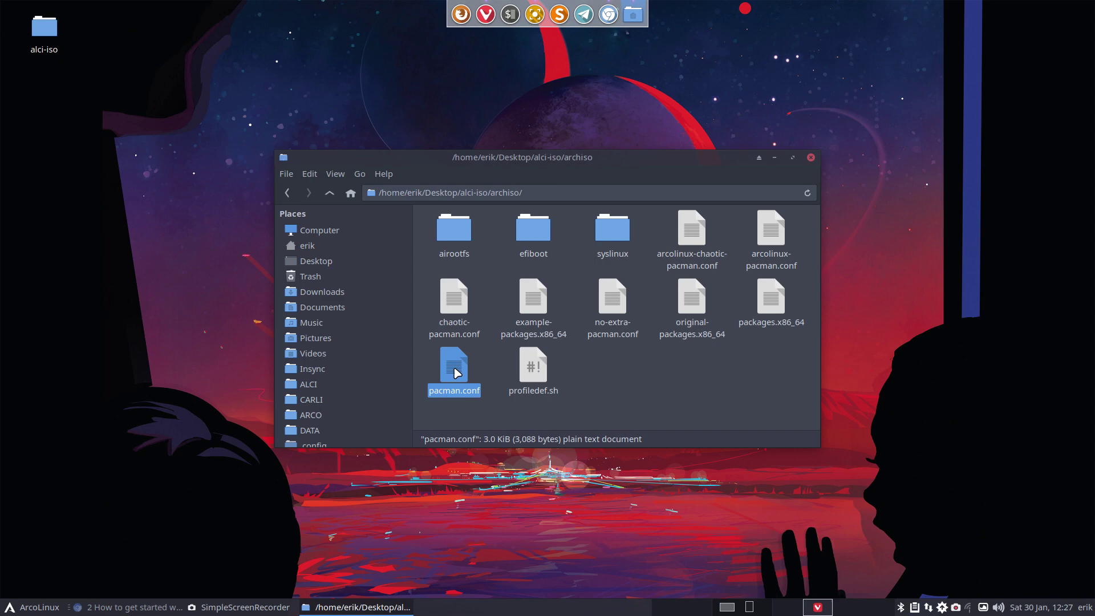
{"action": "left_click", "coordinate": [692, 231], "text": "ctrl"}
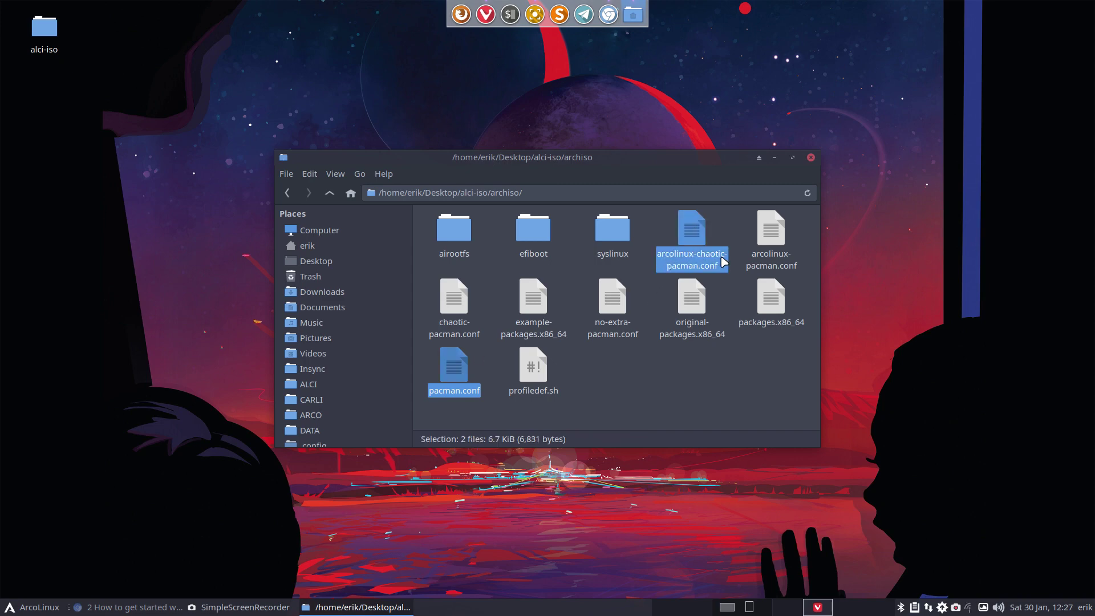
{"action": "right_click", "coordinate": [685, 228]}
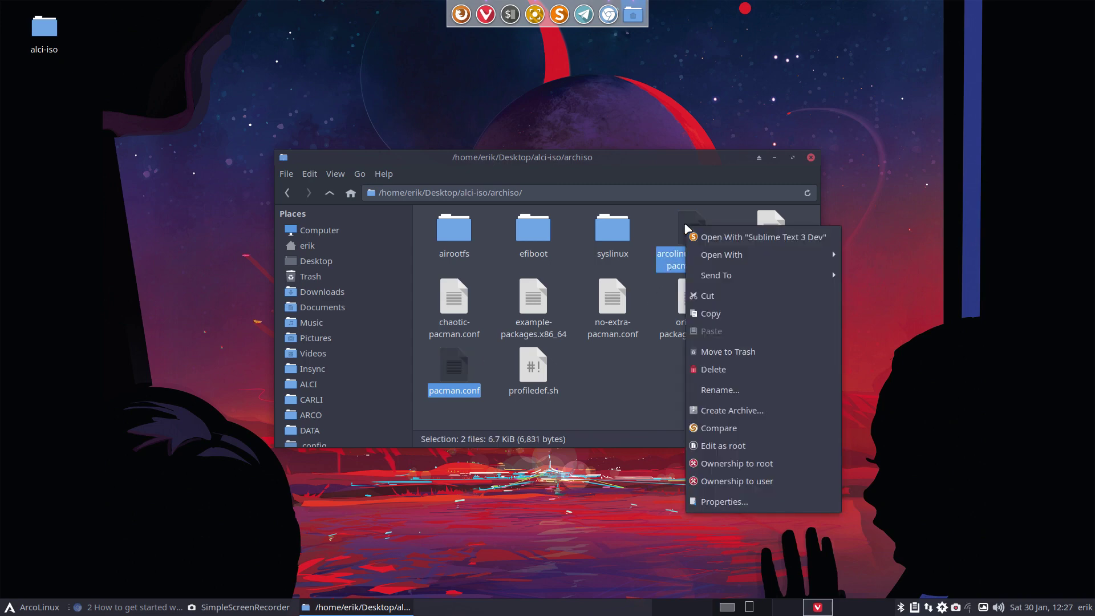
{"action": "left_click", "coordinate": [712, 424]}
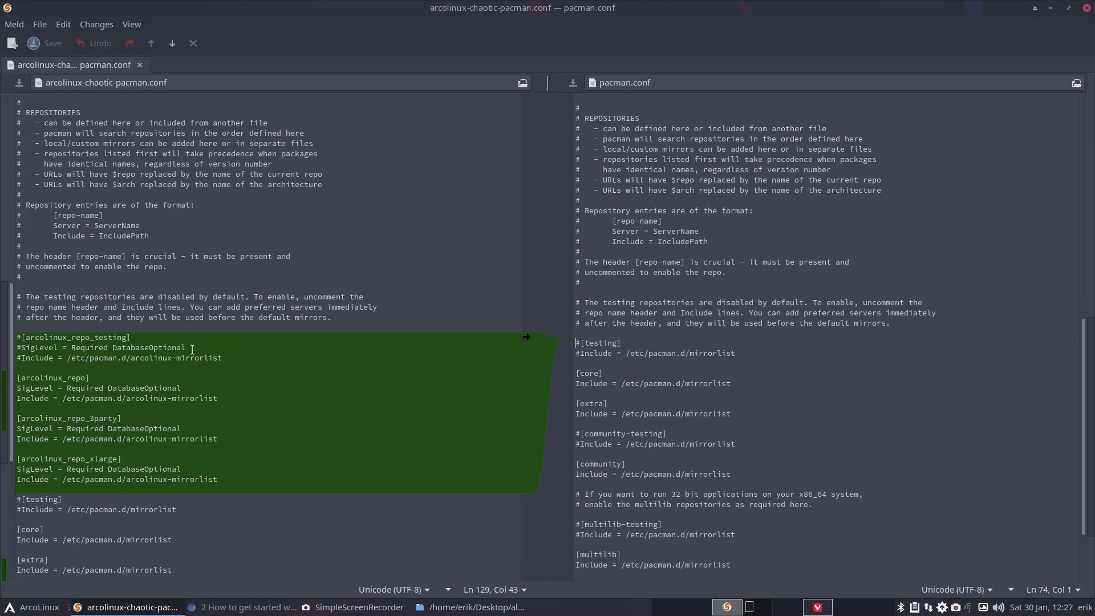
- Copy the ArcoLinux and chaotic-aur repository blocks into pacman.conf, save it and quit Meld
{"action": "left_click", "coordinate": [527, 337]}
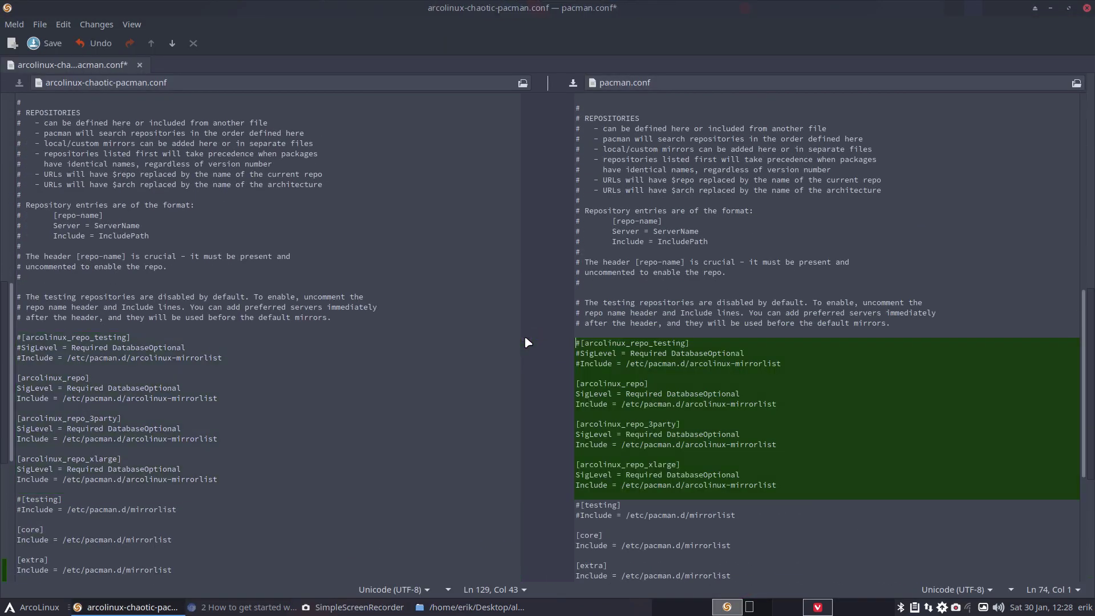
{"action": "scroll", "coordinate": [678, 406], "scroll_direction": "down", "scroll_amount": 10}
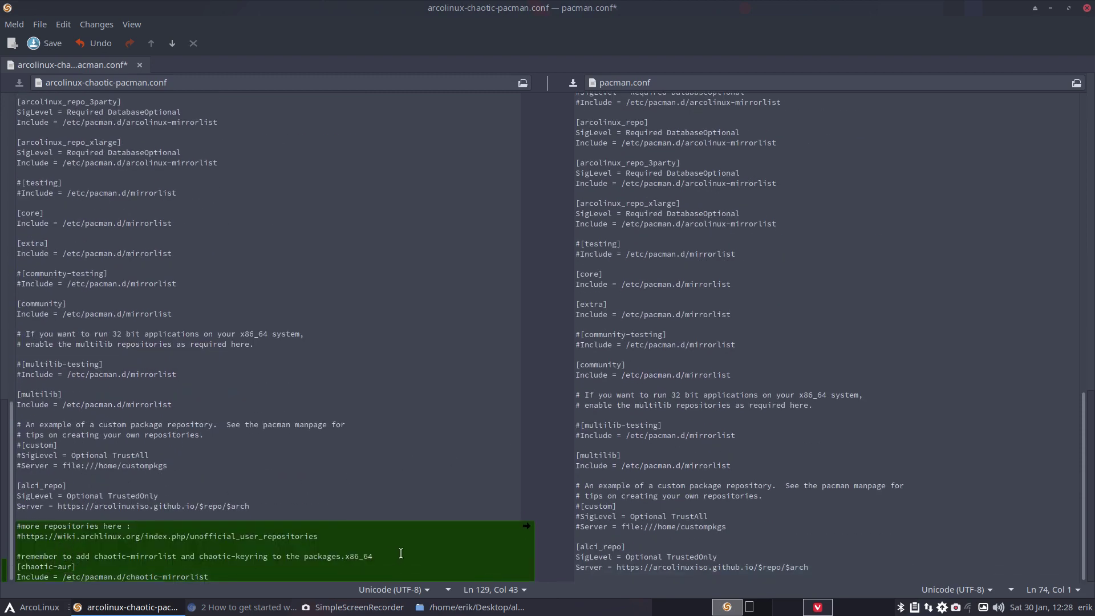
{"action": "left_click", "coordinate": [525, 527]}
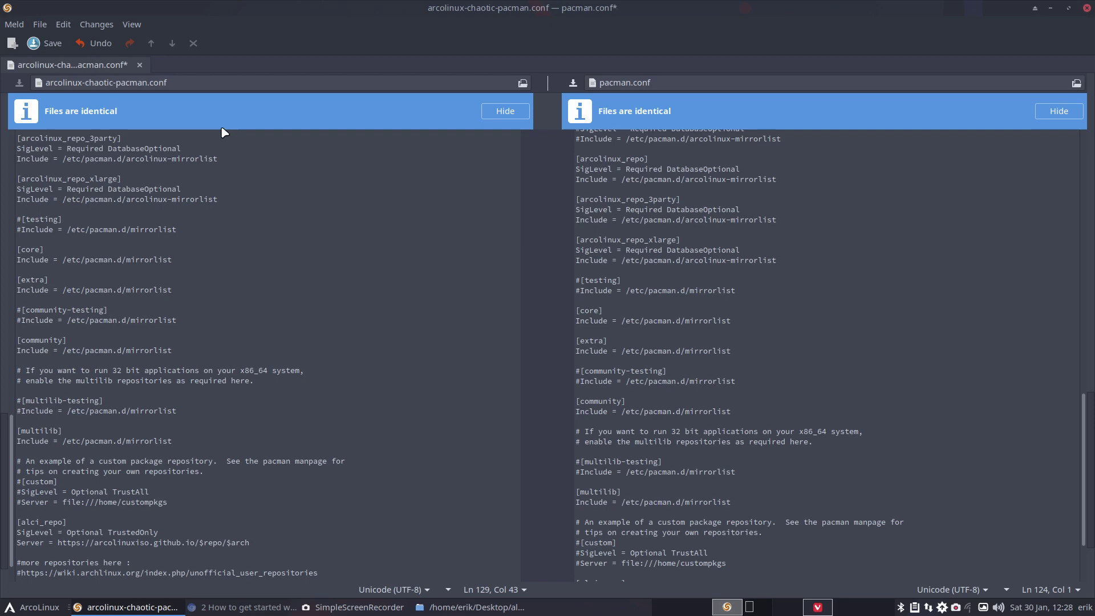
{"action": "left_click", "coordinate": [139, 65]}
{"action": "left_click", "coordinate": [644, 351]}
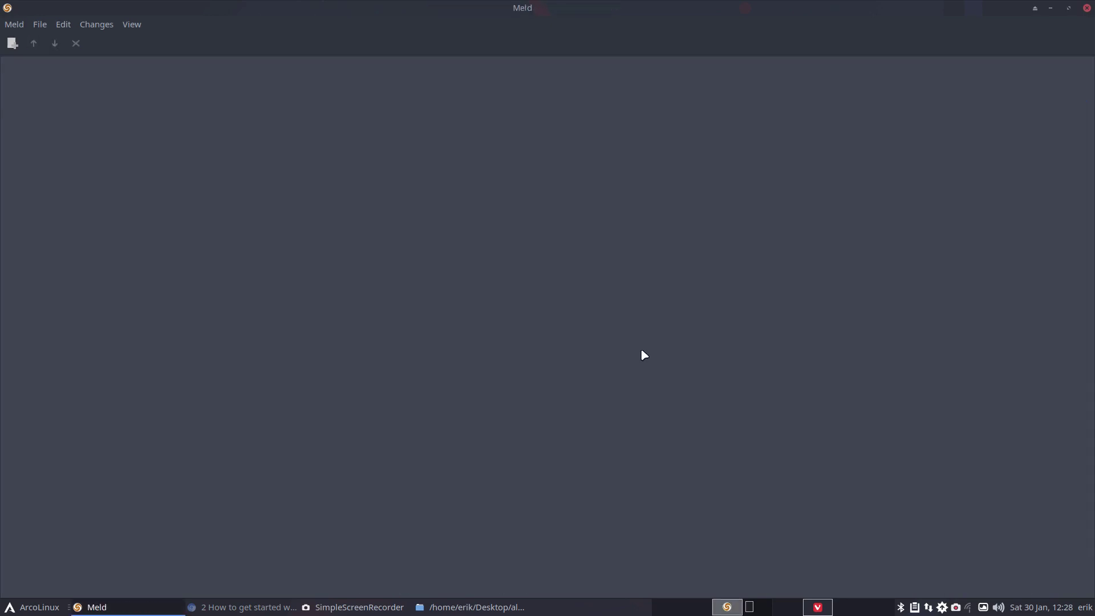
{"action": "left_click", "coordinate": [1086, 8]}
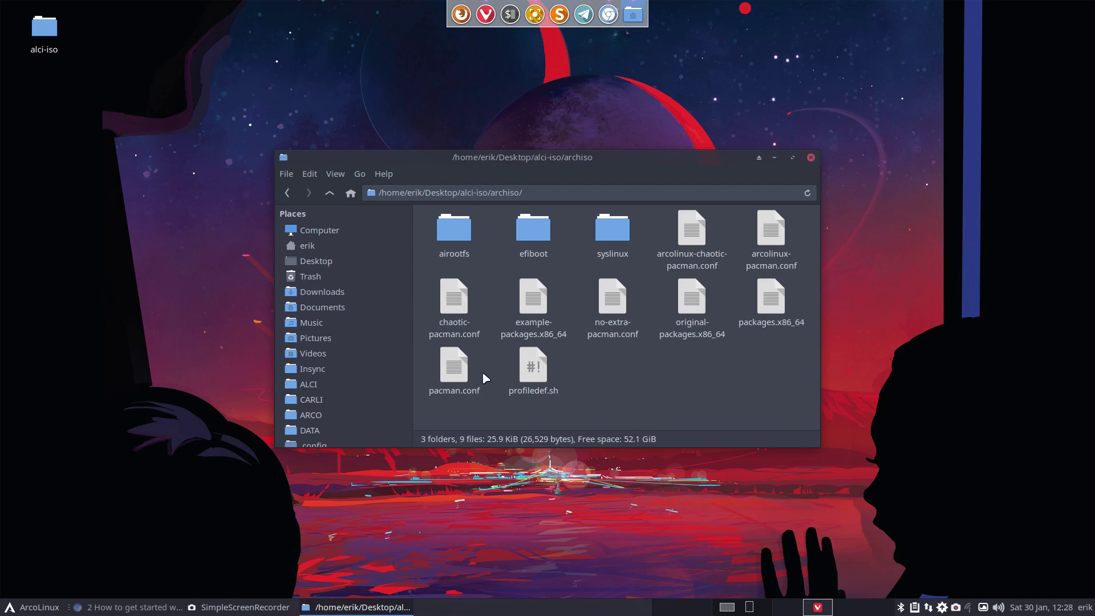
- Select archiso's pacman.conf, then go into airootfs/etc and select its pacman.conf
{"action": "left_click", "coordinate": [454, 367]}
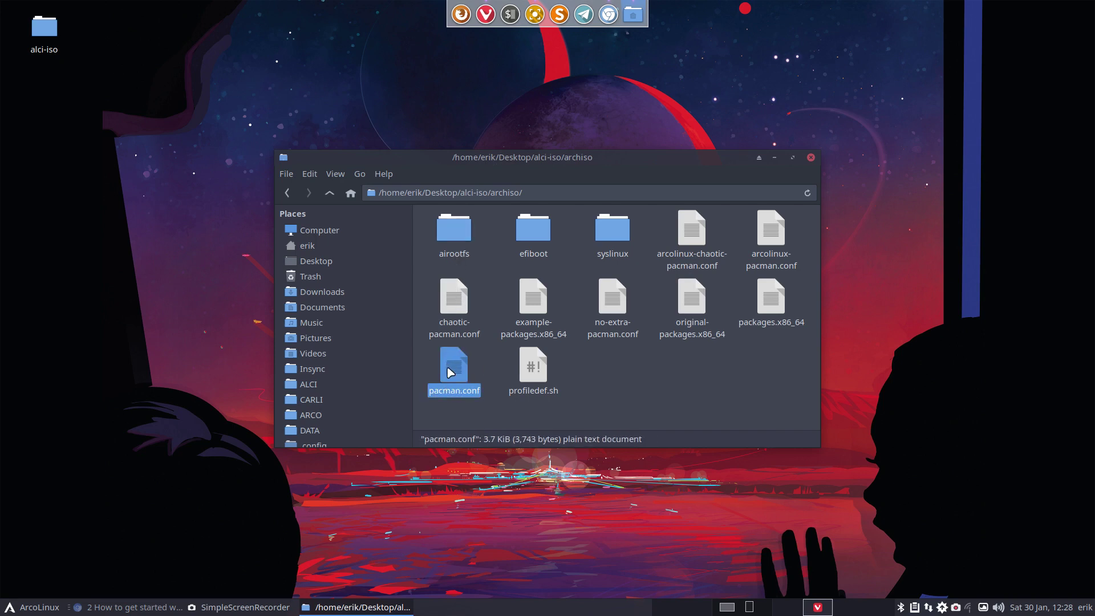
{"action": "double_click", "coordinate": [456, 228]}
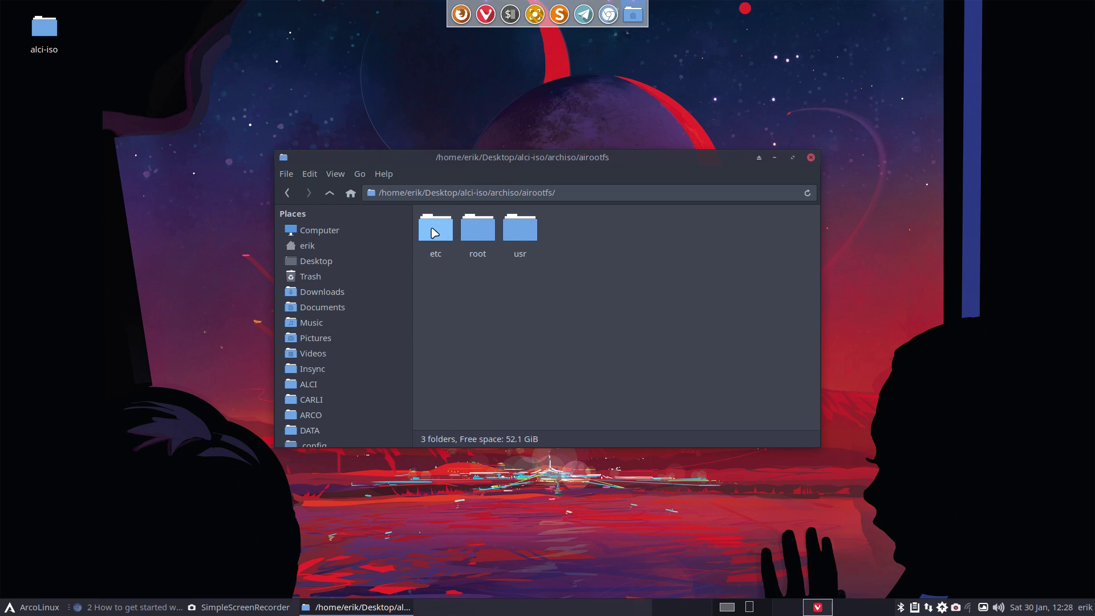
{"action": "double_click", "coordinate": [435, 231]}
{"action": "scroll", "coordinate": [519, 391], "scroll_direction": "down", "scroll_amount": 2}
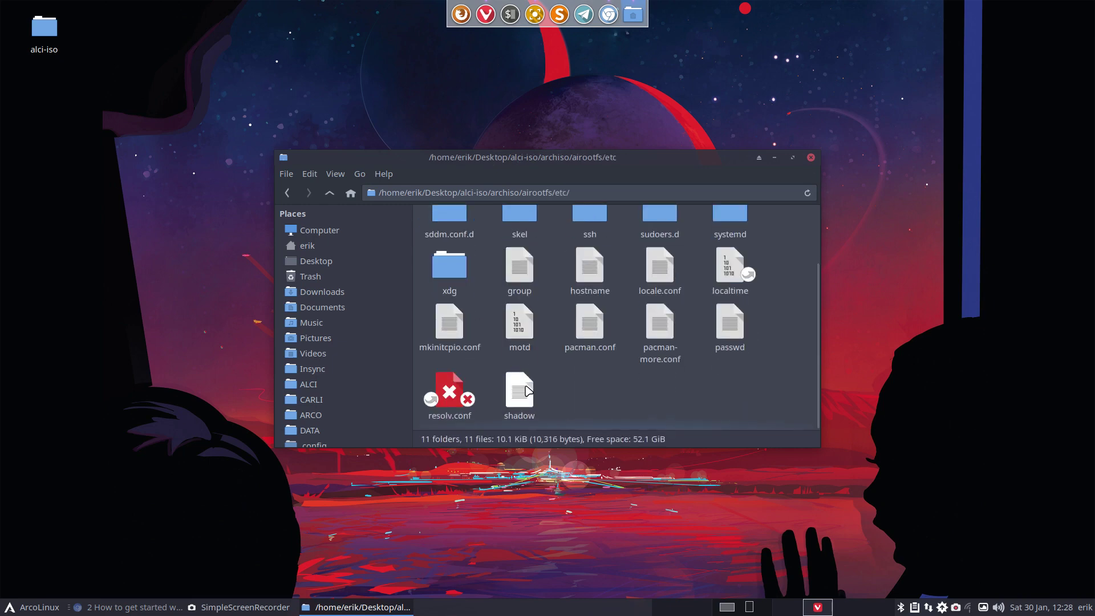
{"action": "left_click", "coordinate": [585, 327]}
- Review the stock pacman.conf in Sublime Text, then replace it with the new 3.7 KiB copy
{"action": "double_click", "coordinate": [585, 327]}
{"action": "scroll", "coordinate": [576, 439], "scroll_direction": "down", "scroll_amount": 20}
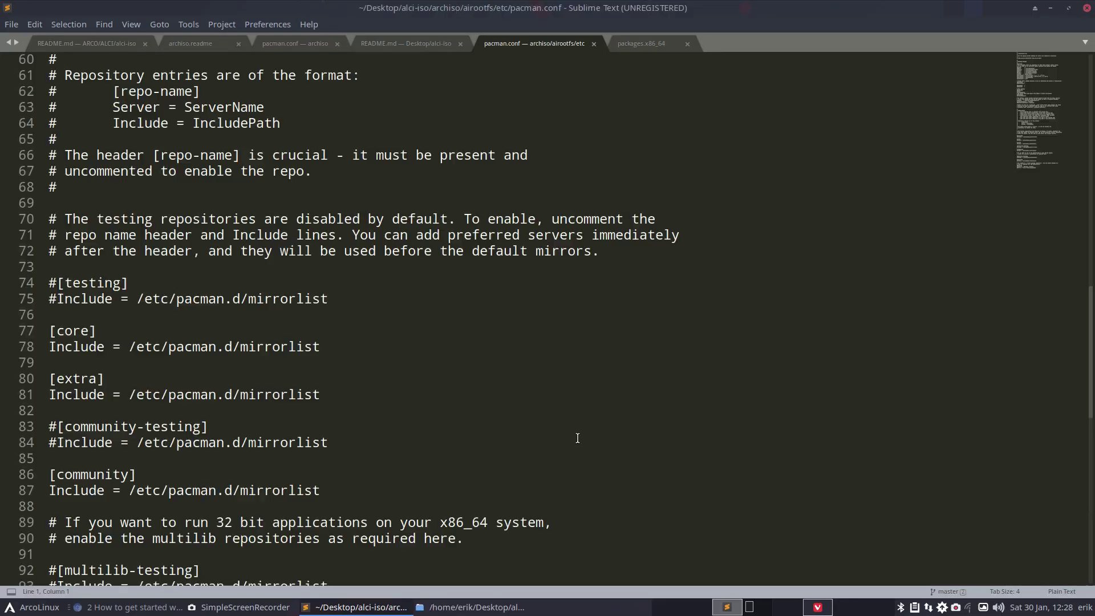
{"action": "scroll", "coordinate": [561, 439], "scroll_direction": "down", "scroll_amount": 4}
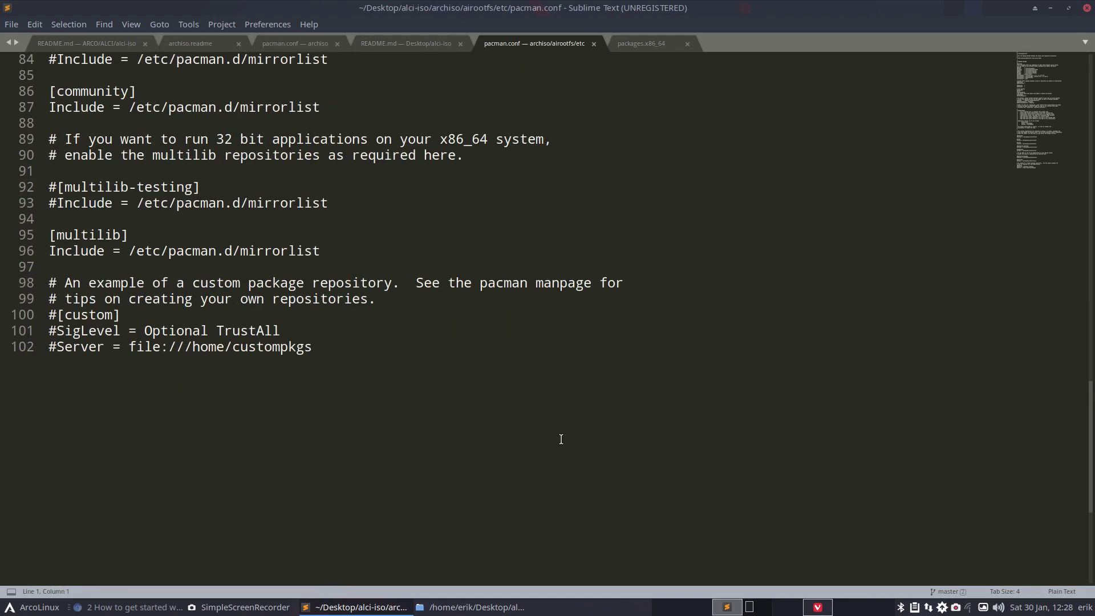
{"action": "scroll", "coordinate": [561, 439], "scroll_direction": "up", "scroll_amount": 14}
{"action": "scroll", "coordinate": [561, 439], "scroll_direction": "up", "scroll_amount": 11}
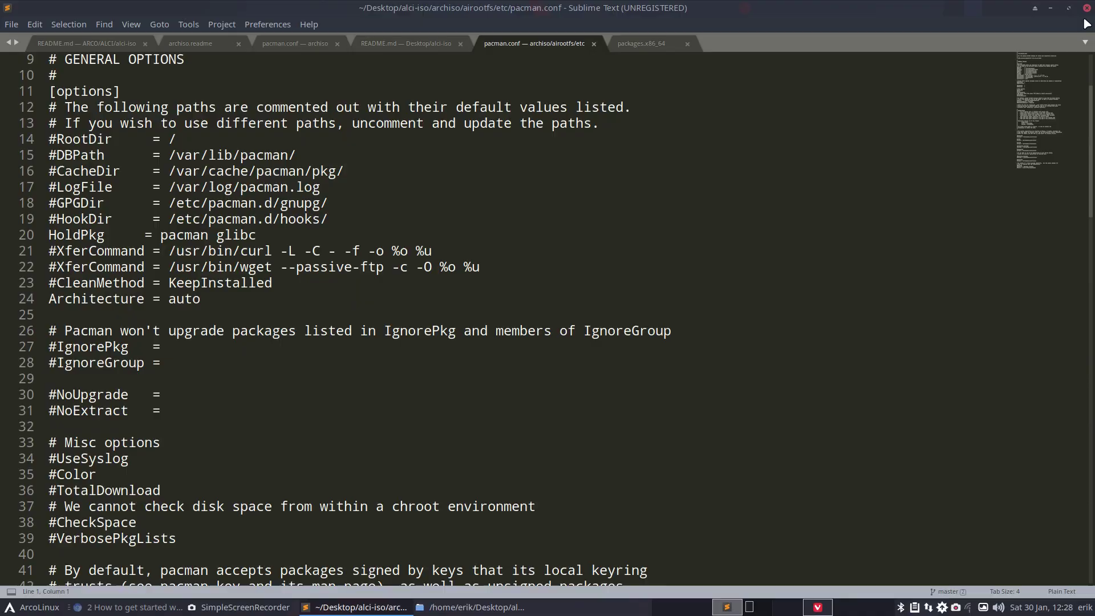
{"action": "left_click", "coordinate": [1086, 8]}
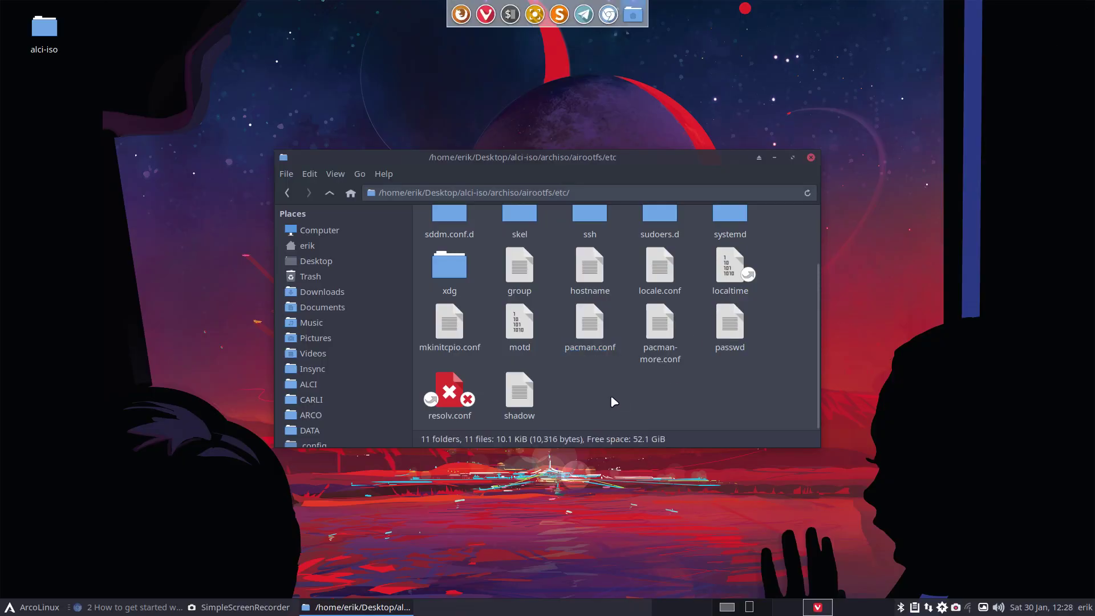
{"action": "key", "text": "ctrl+v"}
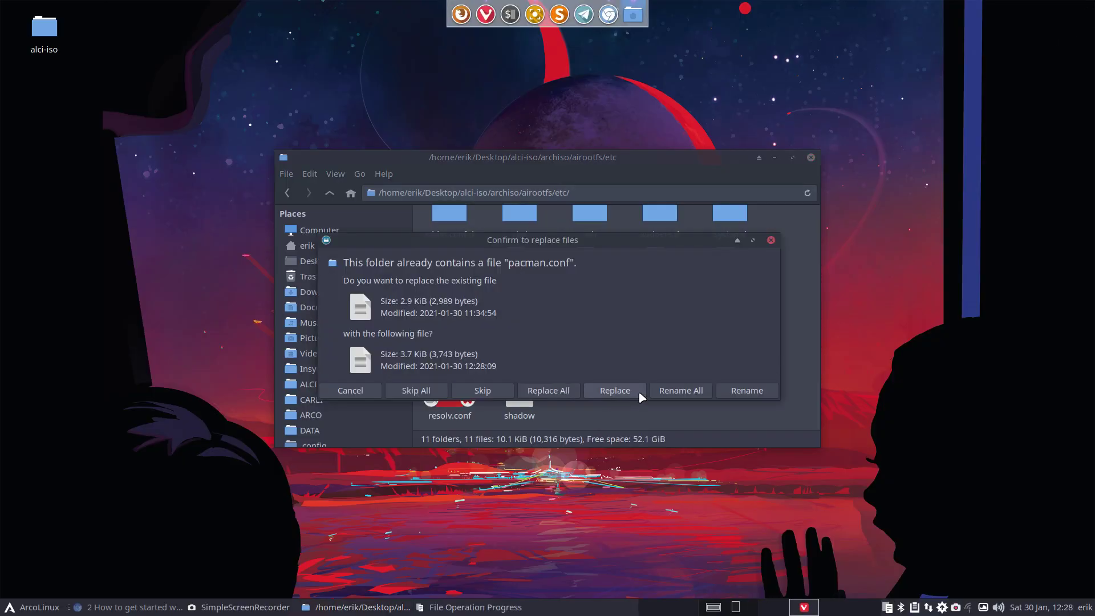
{"action": "left_click", "coordinate": [612, 393]}
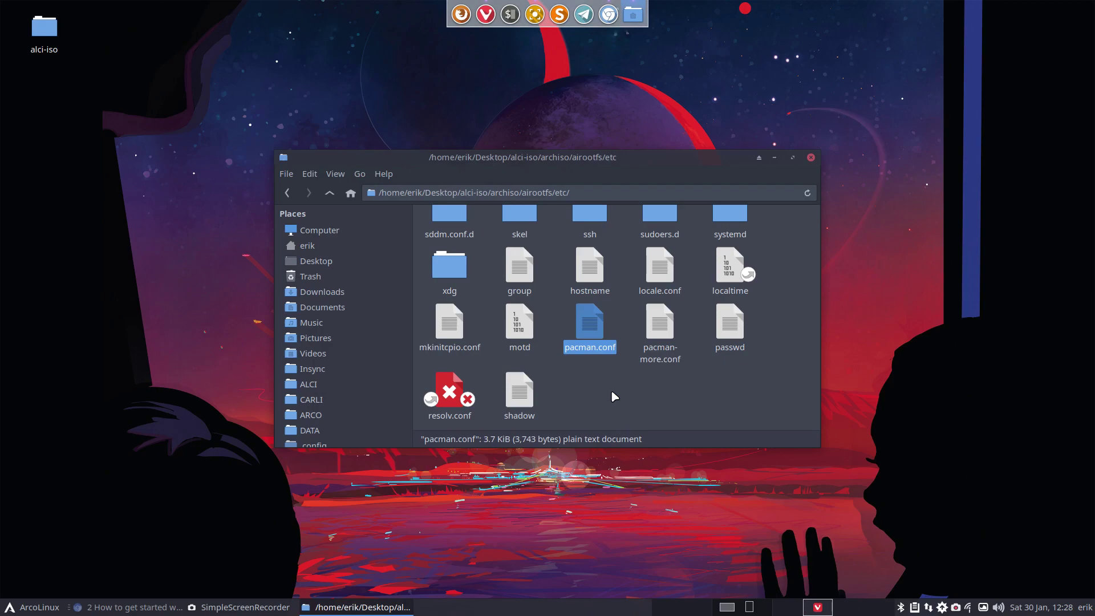
- Open the new pacman.conf in Sublime Text and select the ArcoLinux repository lines 75–88
{"action": "double_click", "coordinate": [591, 323]}
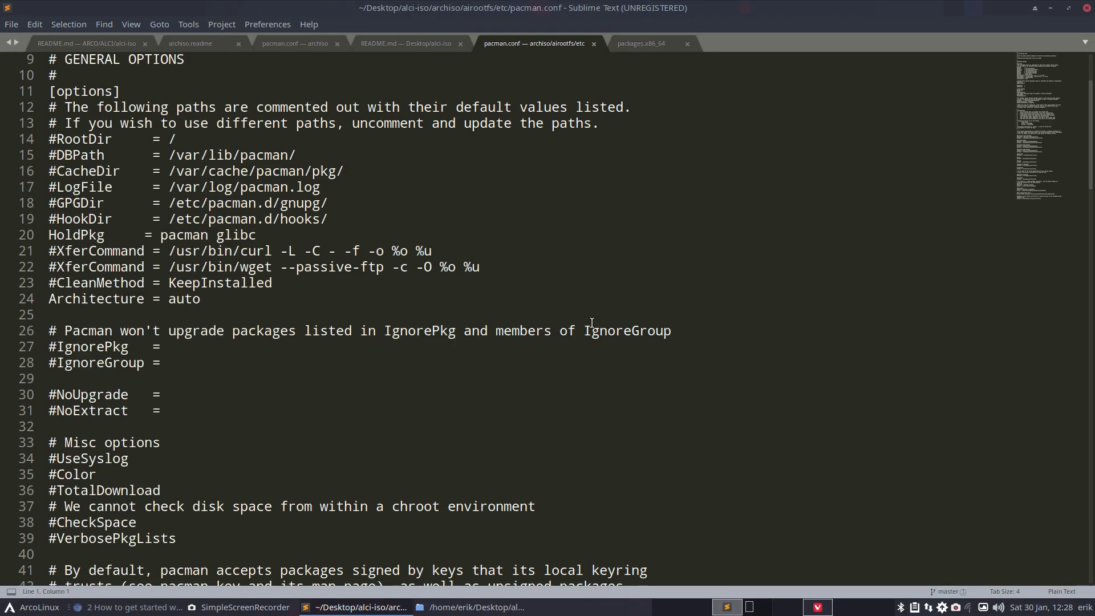
{"action": "scroll", "coordinate": [591, 323], "scroll_direction": "down", "scroll_amount": 4}
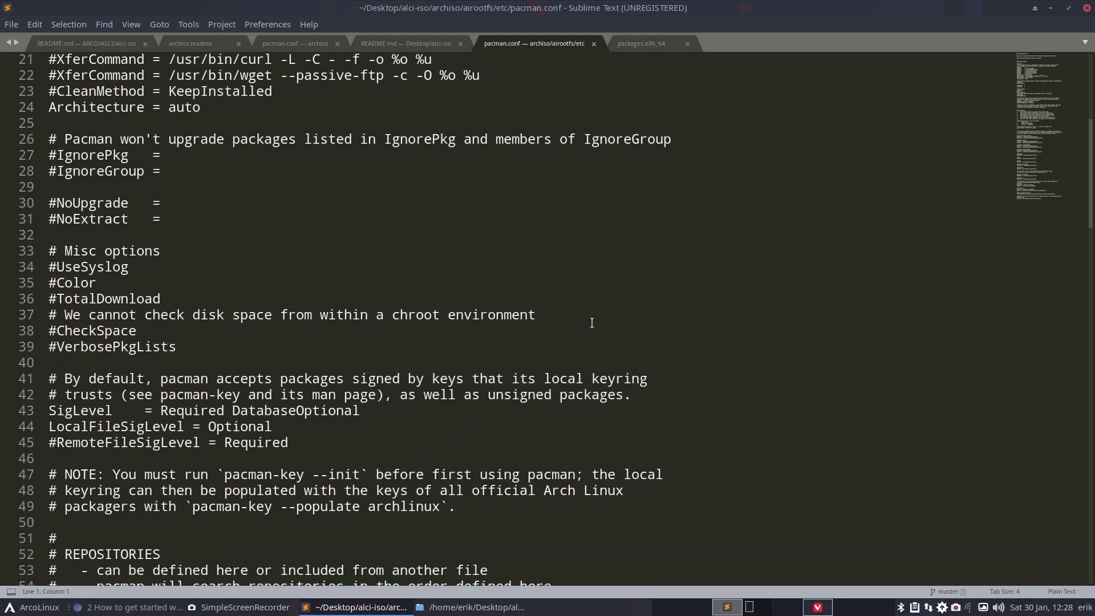
{"action": "scroll", "coordinate": [592, 322], "scroll_direction": "down", "scroll_amount": 4}
{"action": "scroll", "coordinate": [591, 322], "scroll_direction": "down", "scroll_amount": 9}
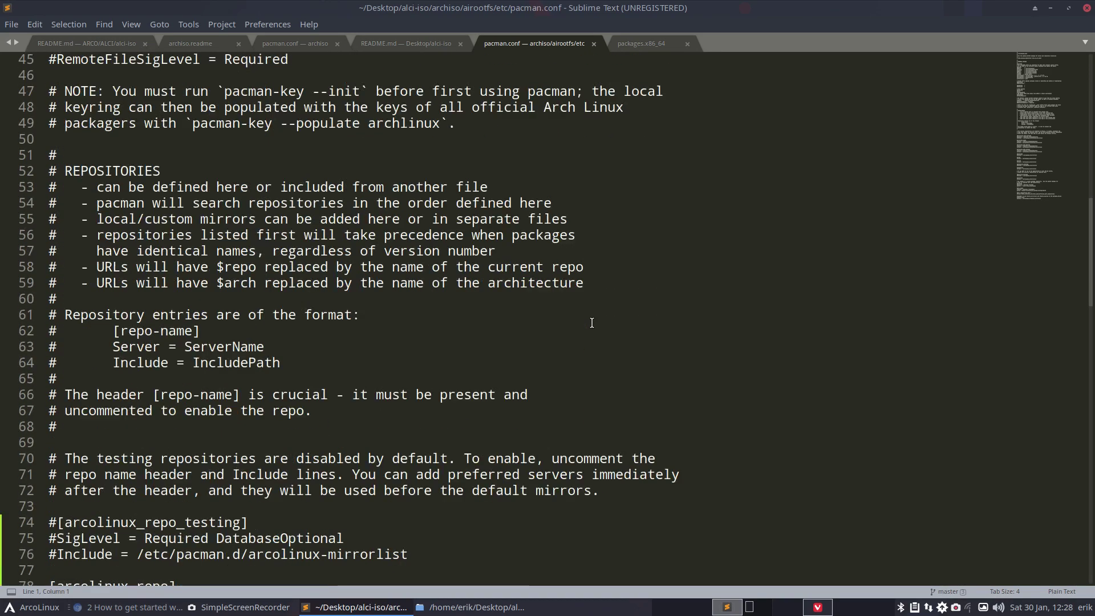
{"action": "scroll", "coordinate": [592, 322], "scroll_direction": "down", "scroll_amount": 3}
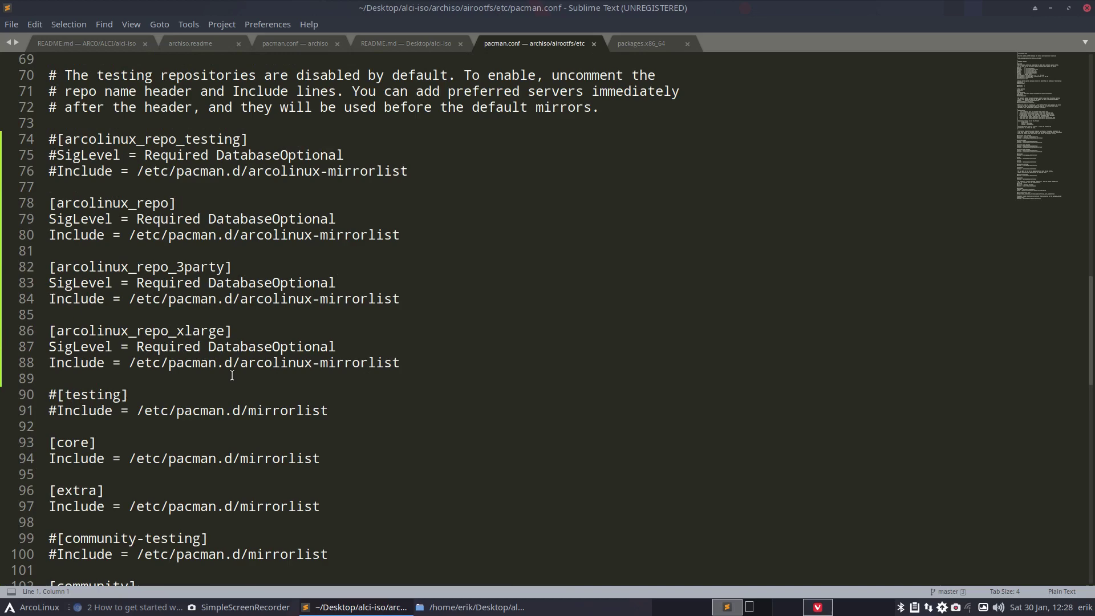
{"action": "left_click_drag", "start_coordinate": [406, 365], "coordinate": [19, 139]}
- Highlight the unofficial repositories wiki link on line 125, then minimize the editor
{"action": "scroll", "coordinate": [145, 383], "scroll_direction": "down", "scroll_amount": 19}
{"action": "scroll", "coordinate": [145, 383], "scroll_direction": "up", "scroll_amount": 6}
{"action": "left_click_drag", "start_coordinate": [351, 321], "coordinate": [47, 314]}
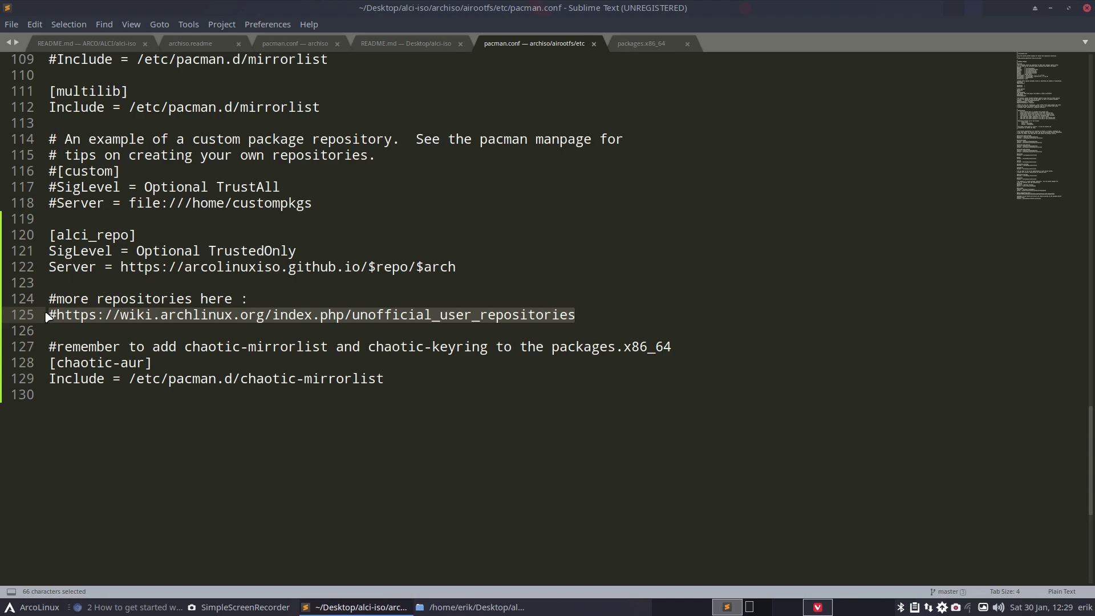
{"action": "left_click", "coordinate": [1049, 9]}
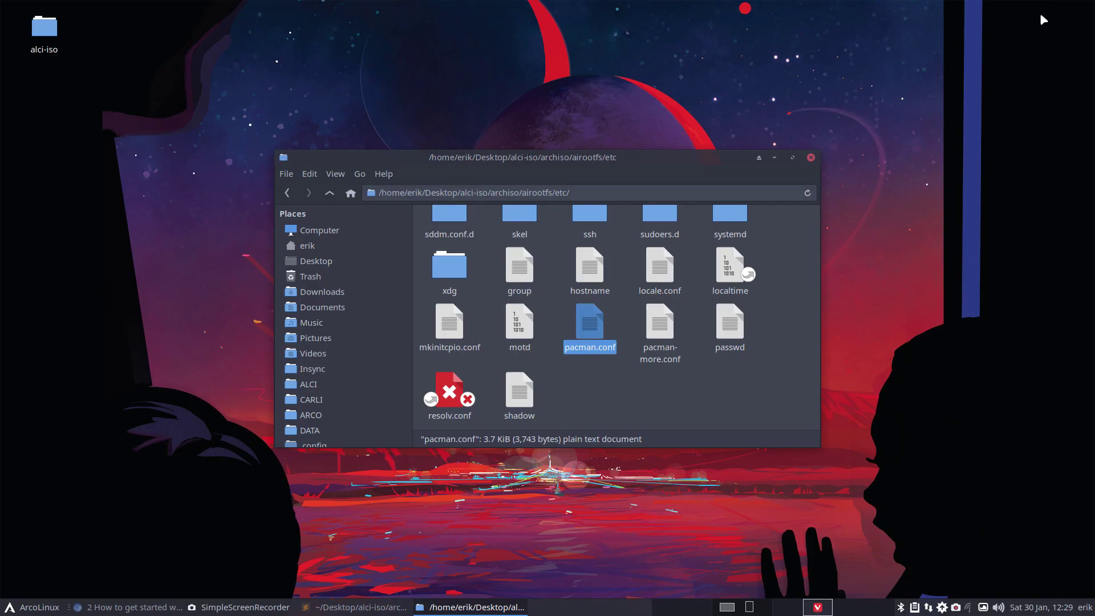
- Go up through airootfs and archiso to alci-iso and open its installation-scripts folder
{"action": "left_click", "coordinate": [329, 192]}
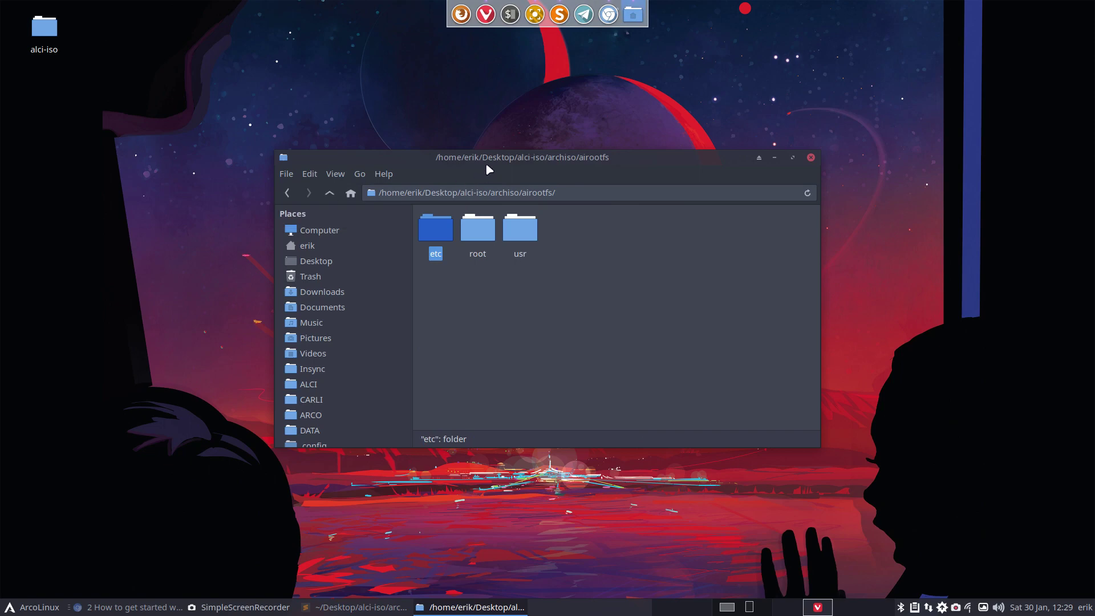
{"action": "left_click_drag", "start_coordinate": [487, 174], "coordinate": [394, 102]}
{"action": "left_click", "coordinate": [238, 123]}
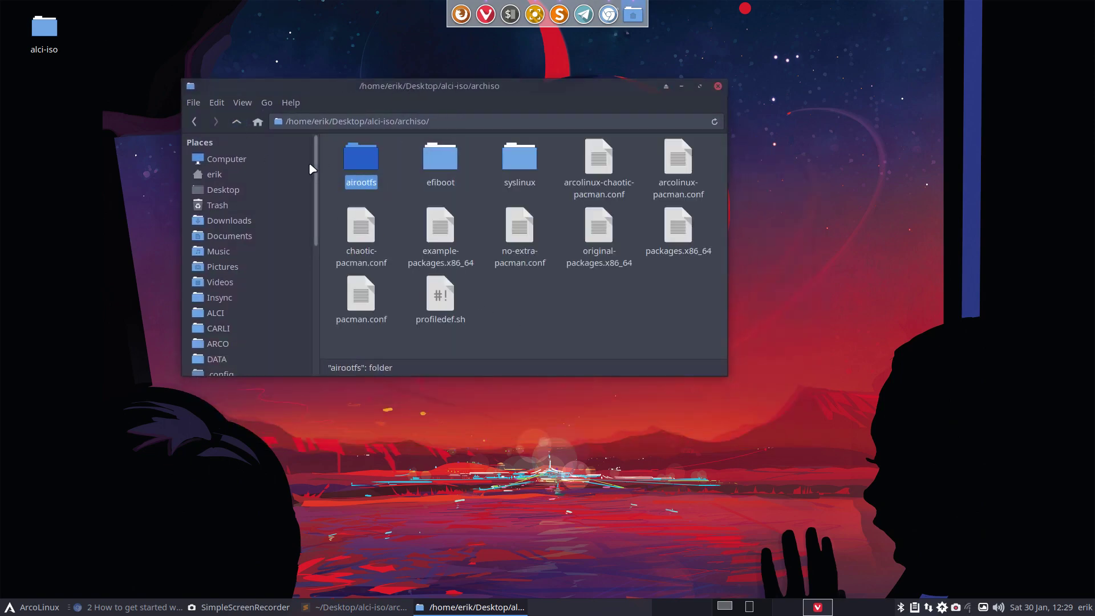
{"action": "left_click", "coordinate": [237, 121]}
{"action": "double_click", "coordinate": [418, 183]}
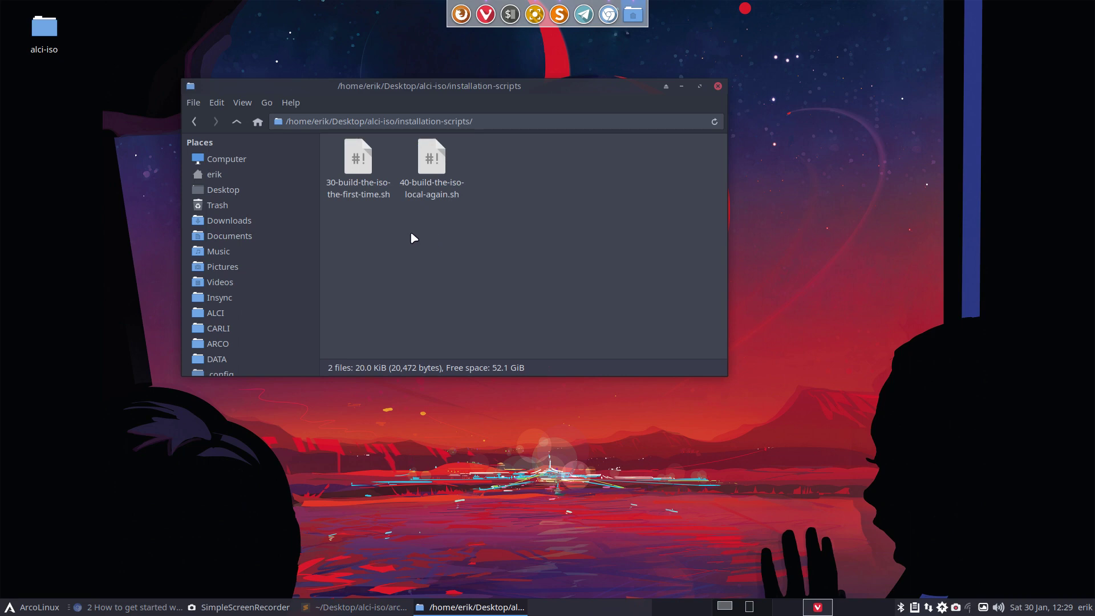
{"action": "left_click", "coordinate": [433, 162]}
{"action": "right_click", "coordinate": [504, 228]}
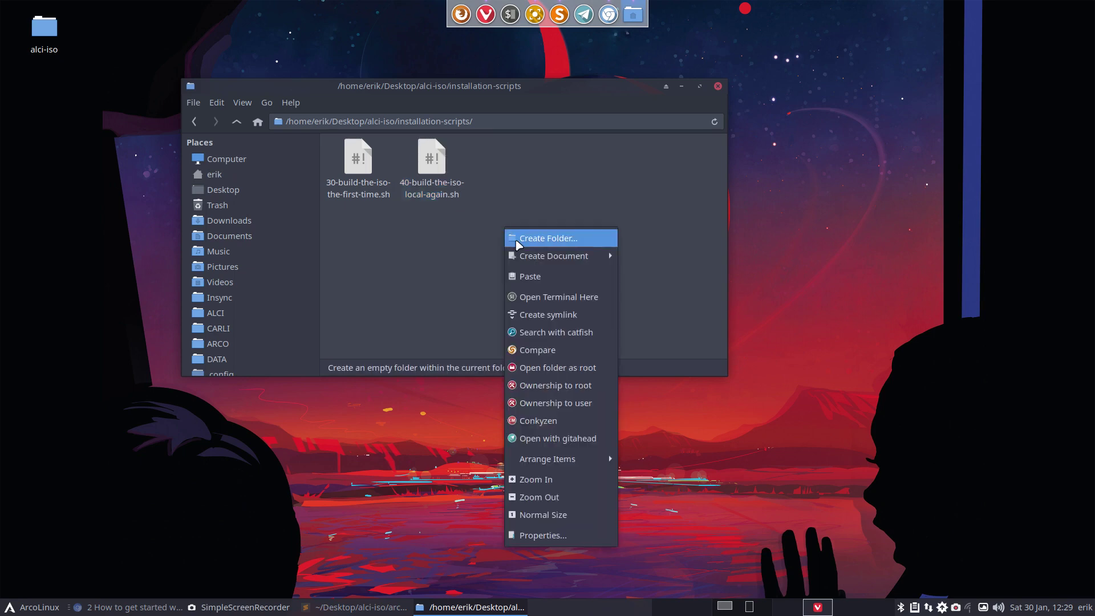
- Run 40-build-the-iso-local-again.sh with sudo in a terminal, then tile file manager and terminal side by side
{"action": "left_click", "coordinate": [562, 294]}
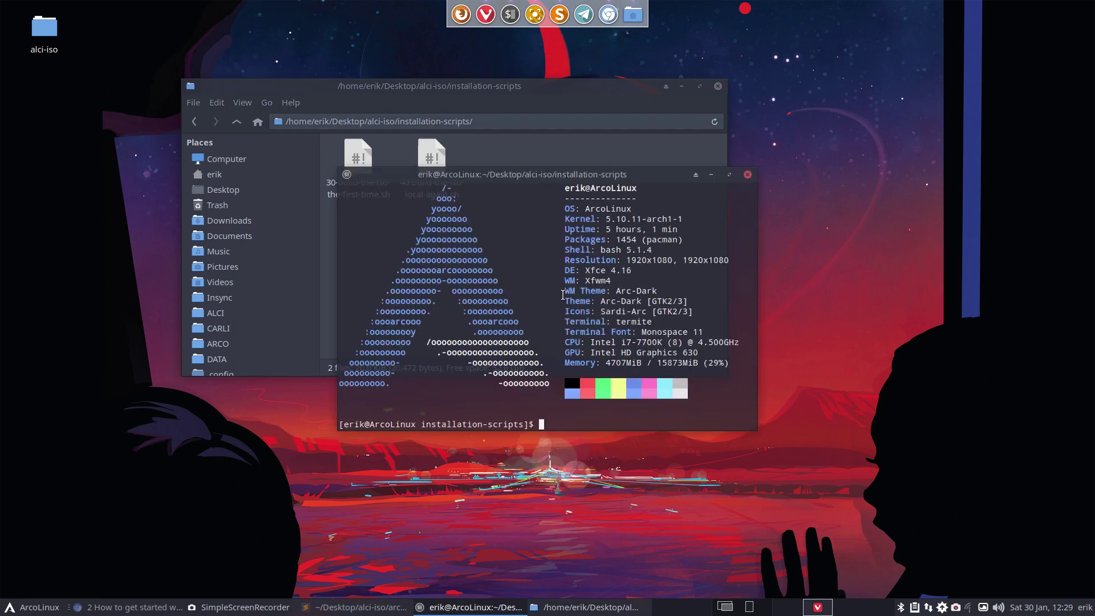
{"action": "type", "text": "./4"}
{"action": "key", "text": "Tab"}
{"action": "key", "text": "Return"}
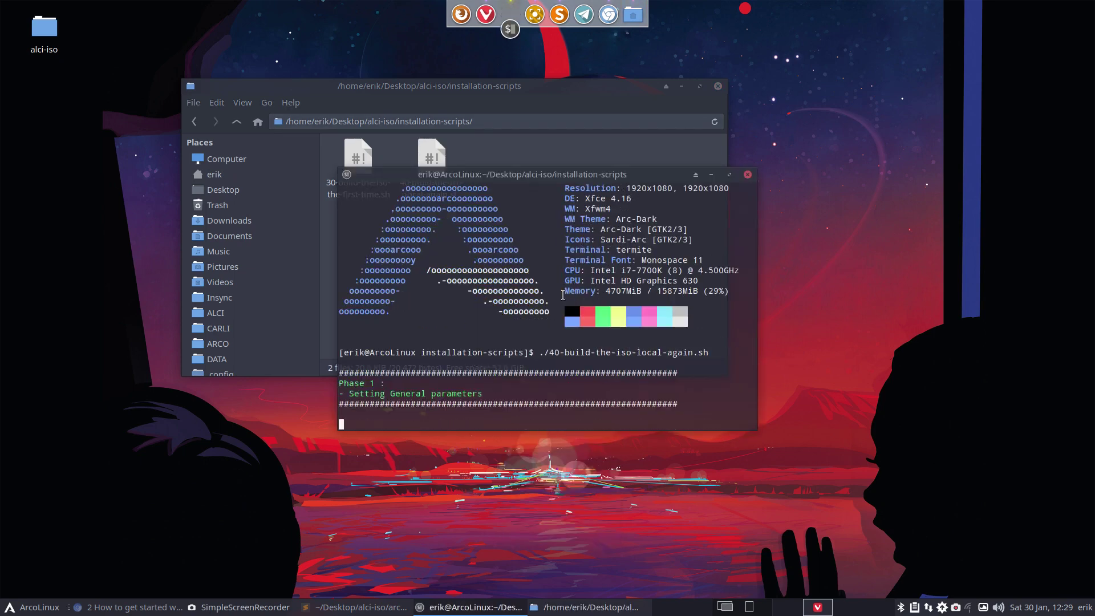
{"action": "key", "text": "Return"}
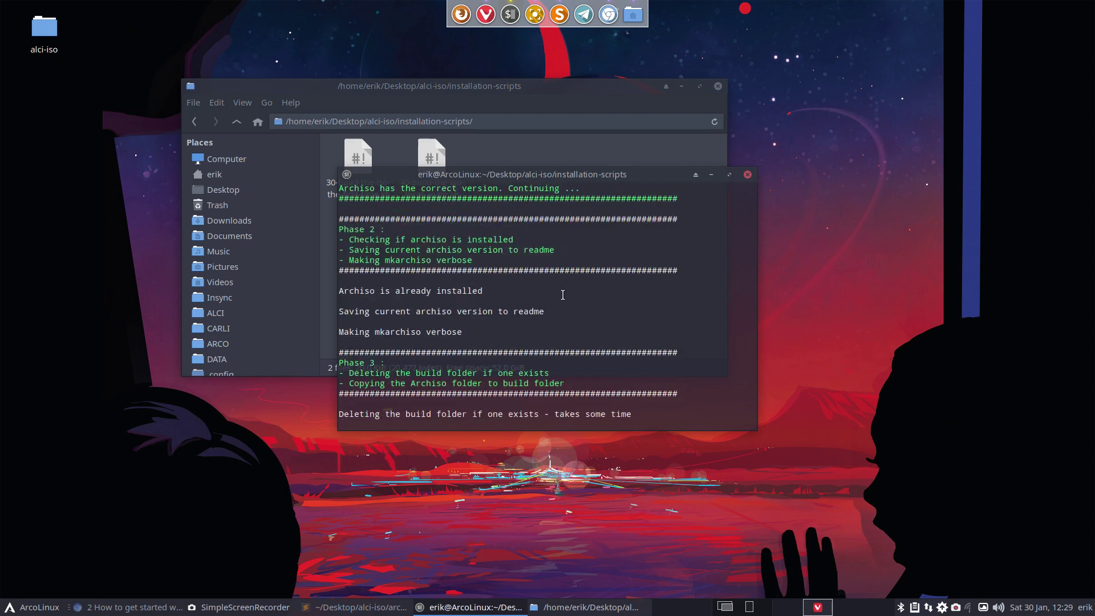
{"action": "left_click_drag", "start_coordinate": [331, 98], "coordinate": [4, 10]}
{"action": "left_click_drag", "start_coordinate": [583, 173], "coordinate": [1091, 240]}
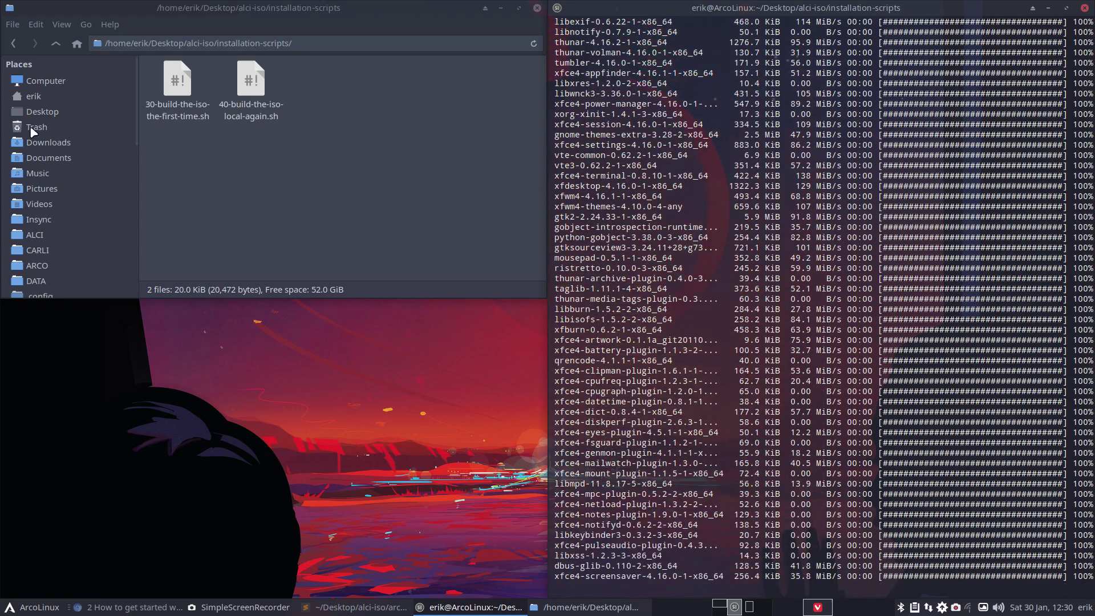
- Browse the root file system to /var/cache/pacman/pkg to watch downloaded packages, then return to /home/erik
{"action": "left_click", "coordinate": [66, 85]}
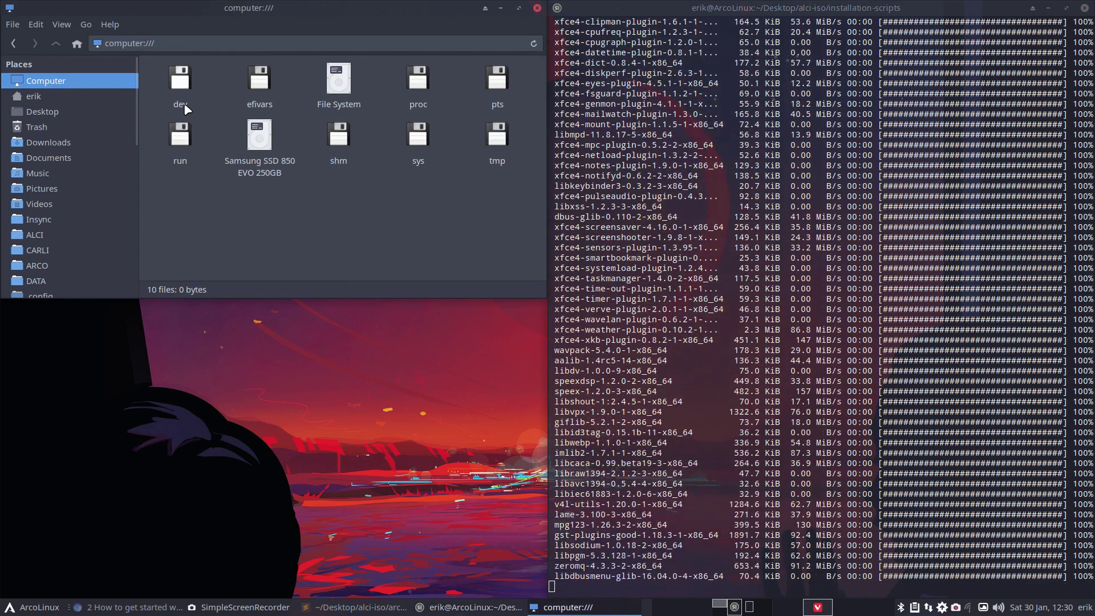
{"action": "double_click", "coordinate": [337, 83]}
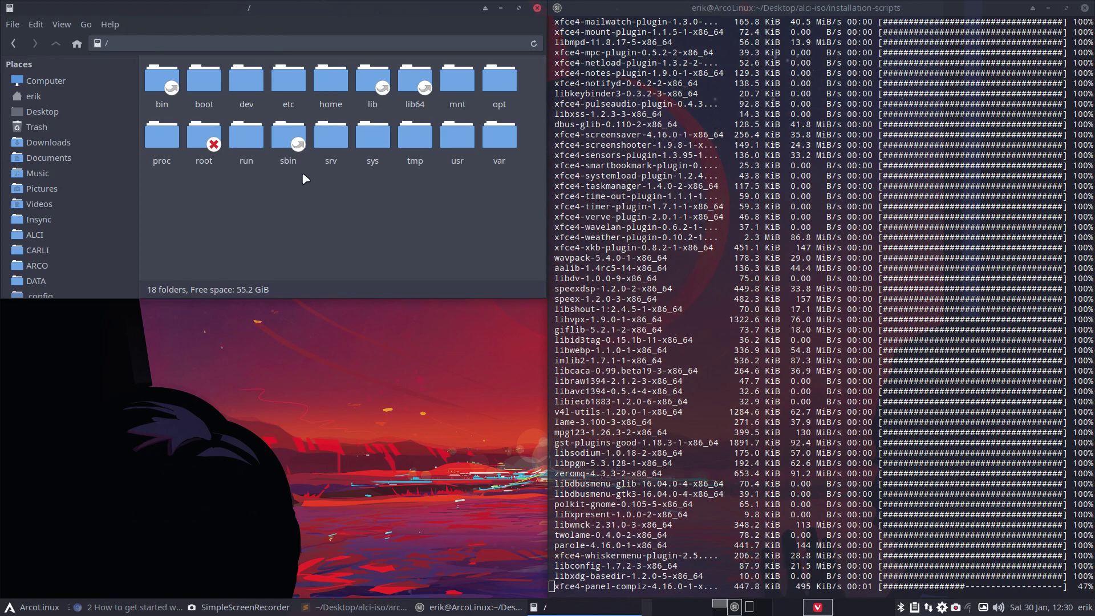
{"action": "double_click", "coordinate": [456, 140]}
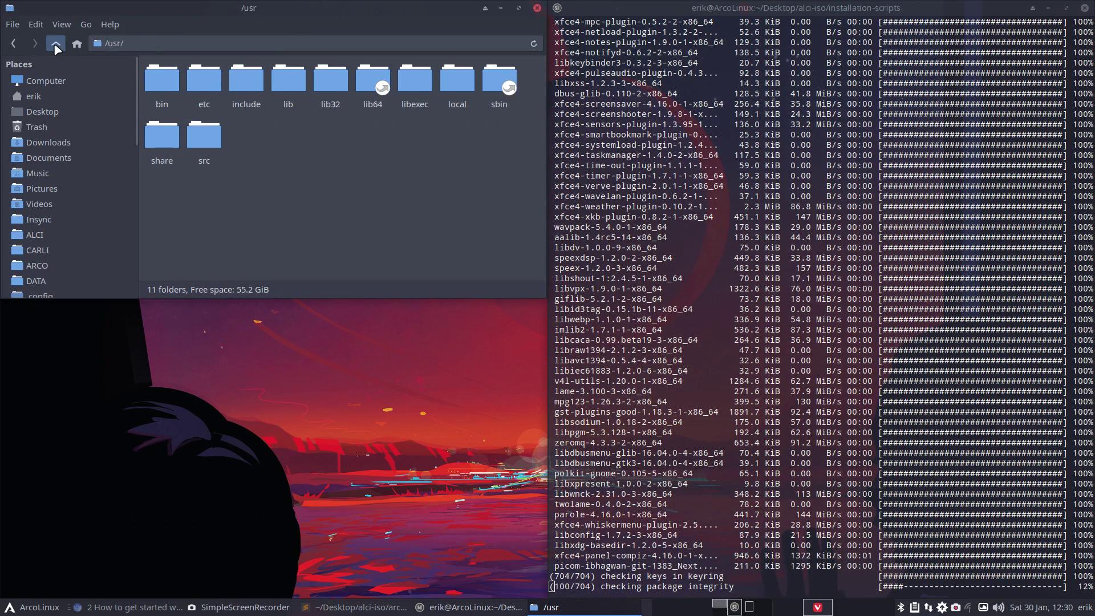
{"action": "left_click", "coordinate": [56, 43]}
{"action": "double_click", "coordinate": [498, 160]}
{"action": "double_click", "coordinate": [161, 83]}
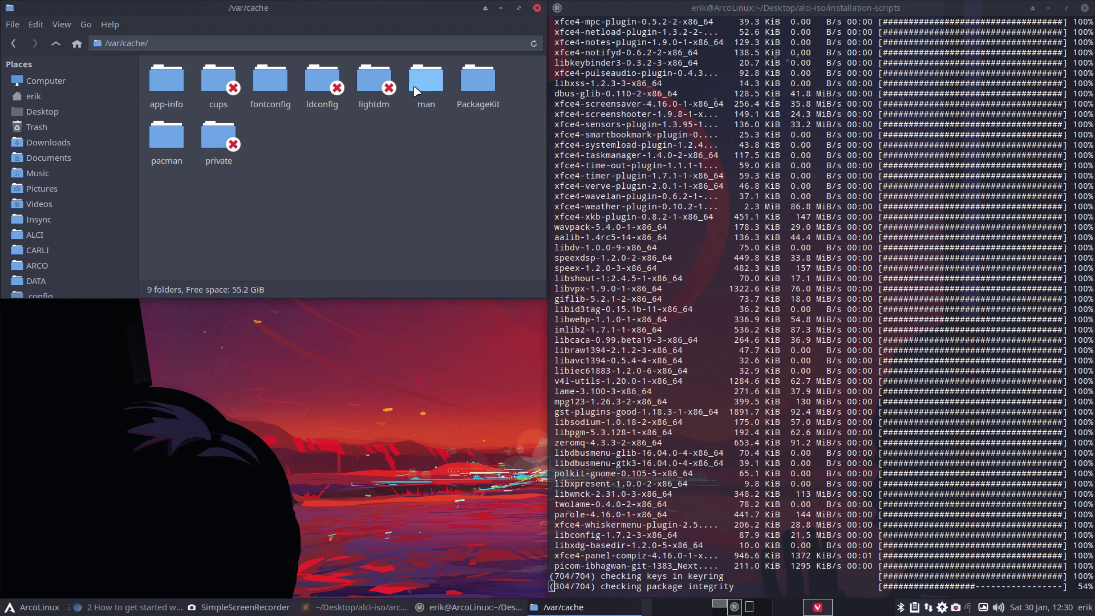
{"action": "double_click", "coordinate": [173, 147]}
{"action": "double_click", "coordinate": [173, 82]}
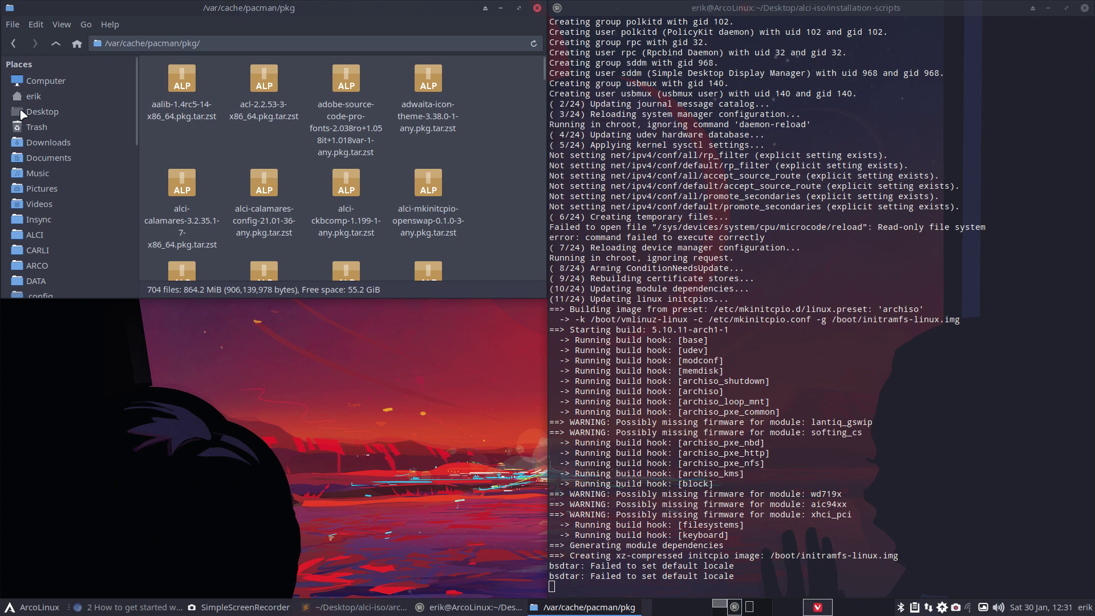
{"action": "left_click", "coordinate": [41, 97]}
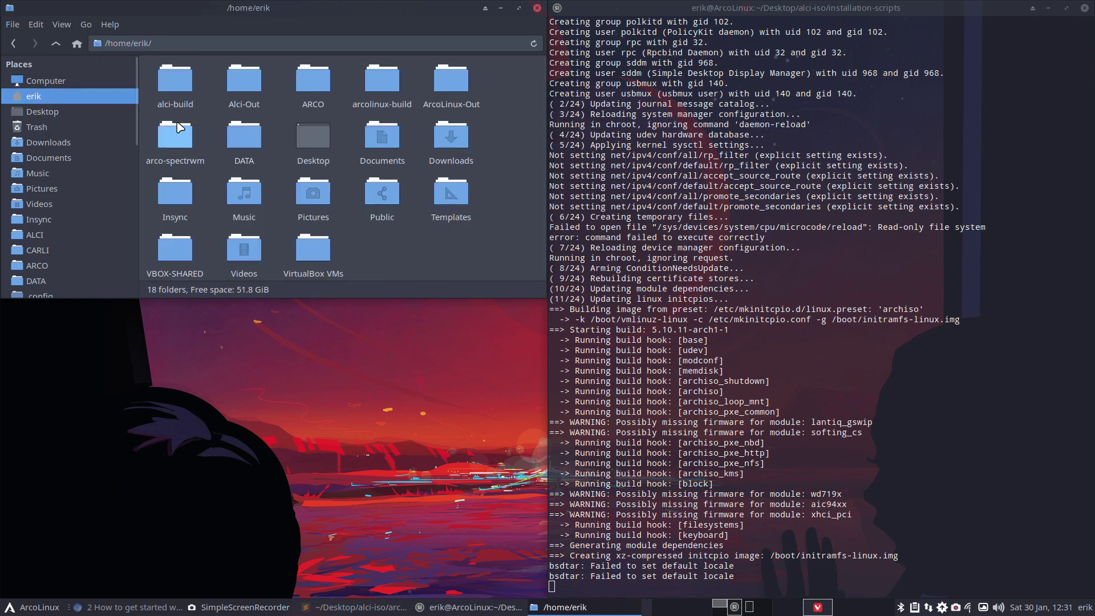
- Open alci-build/x86_64/airootfs/etc and scroll down until pacman.conf is visible
{"action": "double_click", "coordinate": [181, 97]}
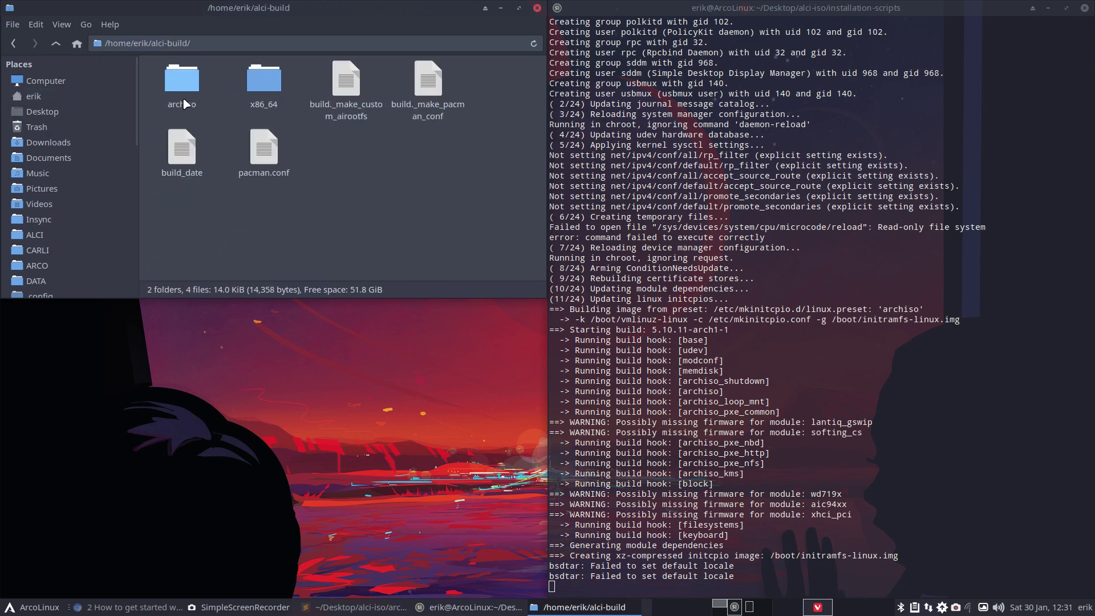
{"action": "double_click", "coordinate": [264, 84]}
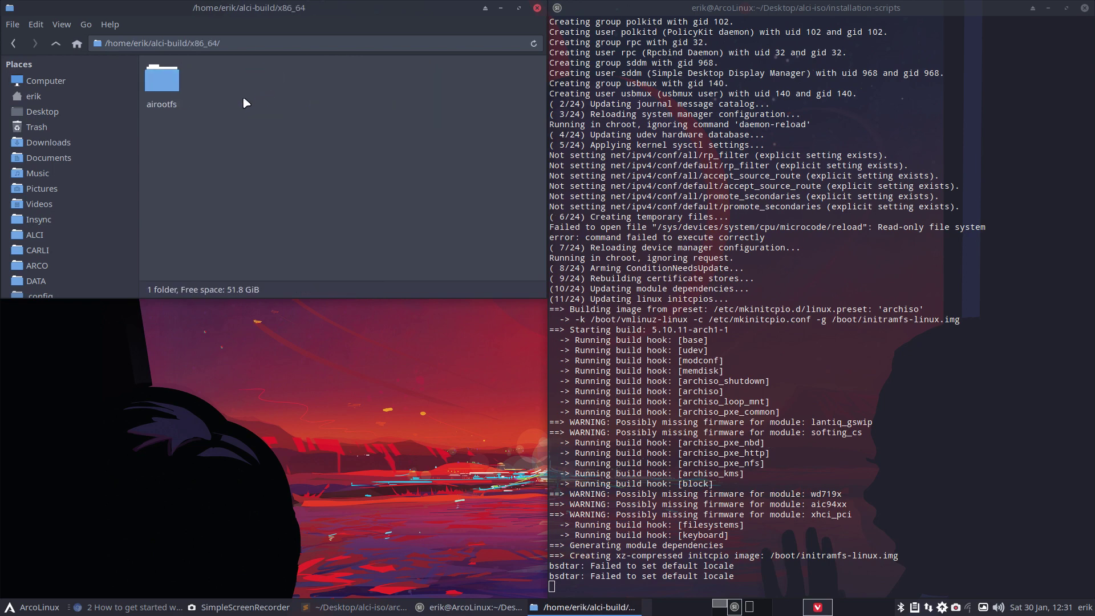
{"action": "double_click", "coordinate": [166, 86]}
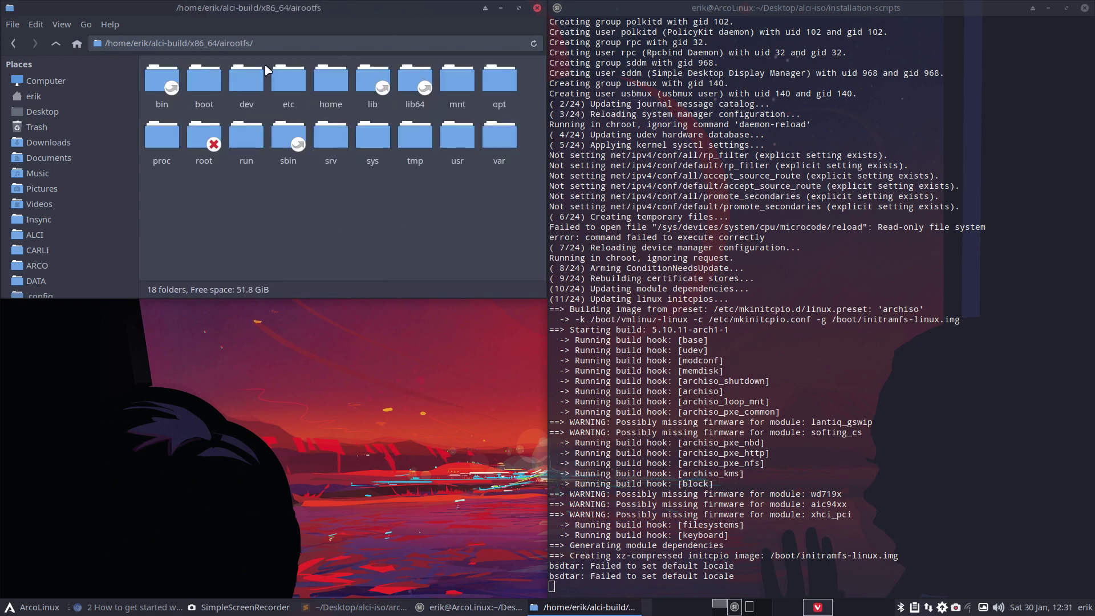
{"action": "left_click", "coordinate": [290, 91]}
{"action": "double_click", "coordinate": [289, 92]}
{"action": "scroll", "coordinate": [292, 142], "scroll_direction": "down", "scroll_amount": 5}
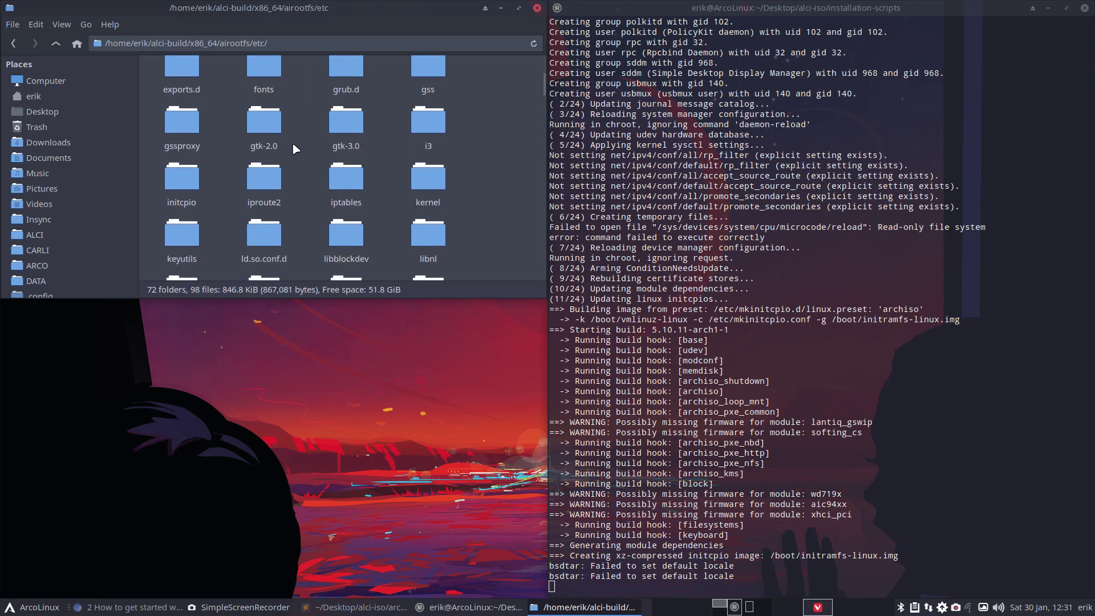
{"action": "scroll", "coordinate": [293, 146], "scroll_direction": "down", "scroll_amount": 10}
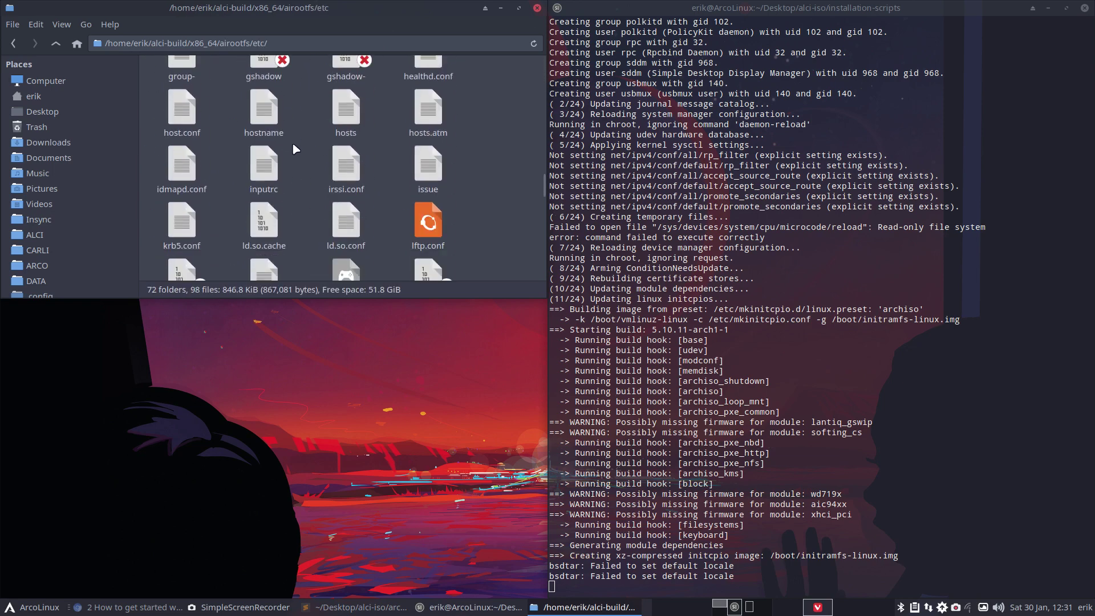
{"action": "scroll", "coordinate": [292, 148], "scroll_direction": "down", "scroll_amount": 5}
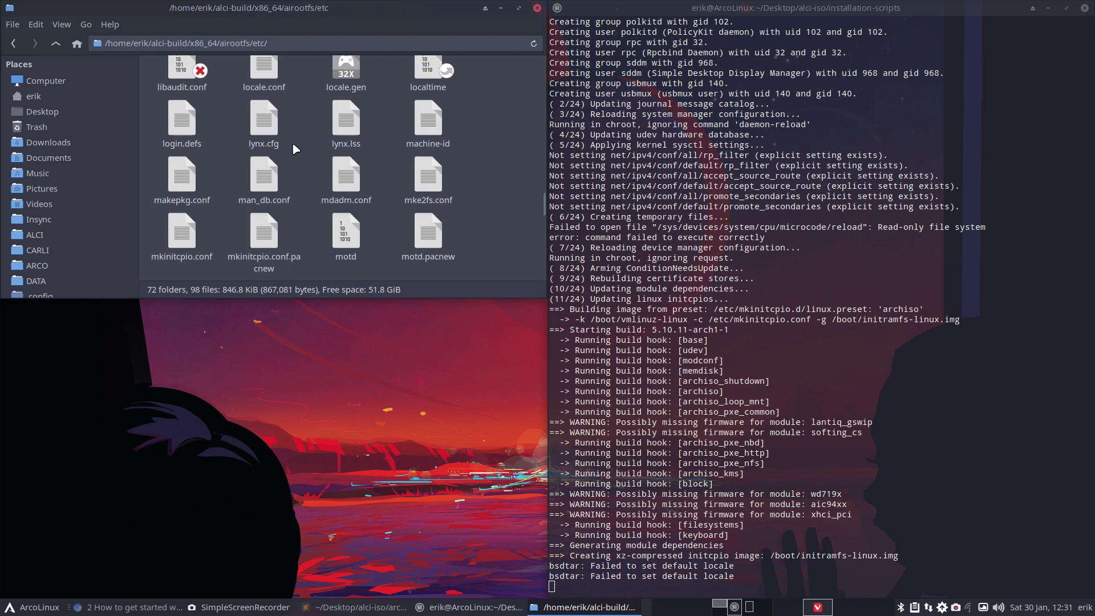
{"action": "scroll", "coordinate": [292, 148], "scroll_direction": "down", "scroll_amount": 2}
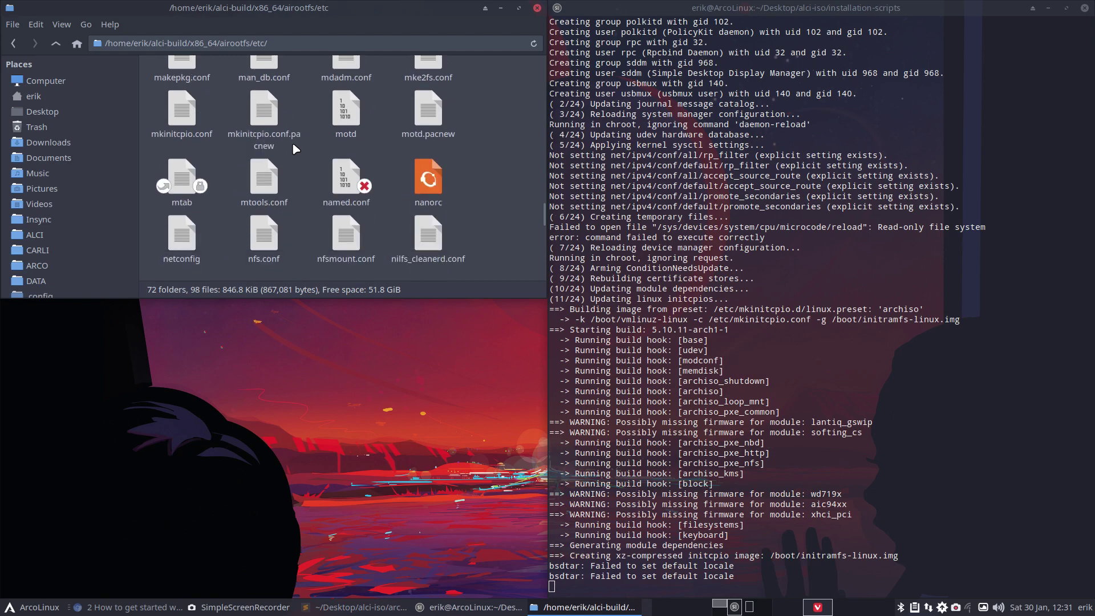
{"action": "scroll", "coordinate": [293, 147], "scroll_direction": "down", "scroll_amount": 1}
{"action": "scroll", "coordinate": [292, 148], "scroll_direction": "down", "scroll_amount": 2}
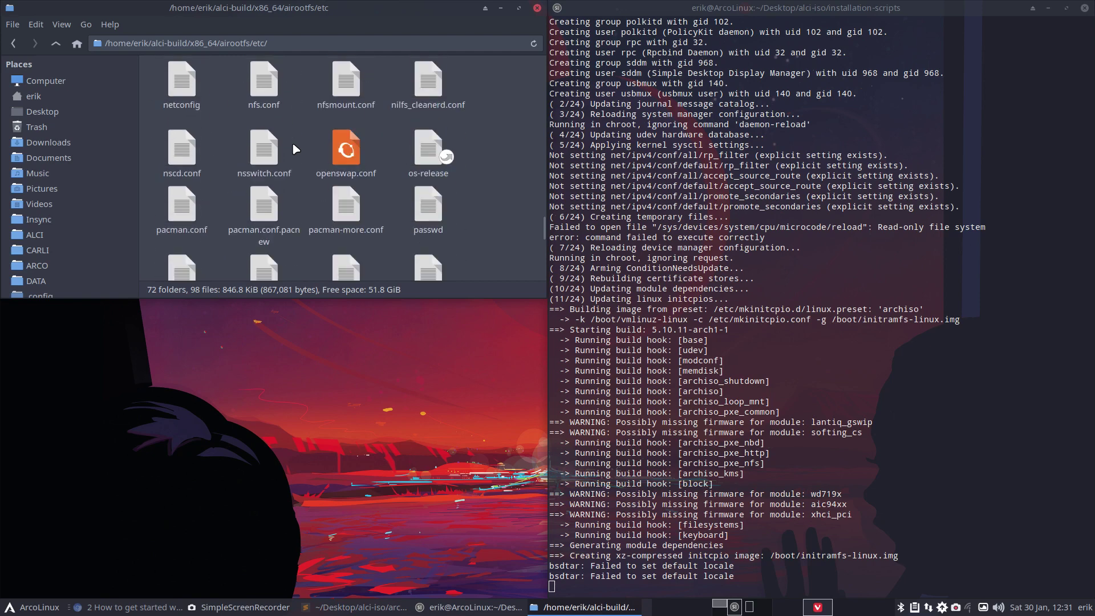
- Open the build's pacman.conf and cut out the ArcoLinux repository lines 74–88
{"action": "double_click", "coordinate": [181, 212]}
{"action": "scroll", "coordinate": [246, 342], "scroll_direction": "down", "scroll_amount": 15}
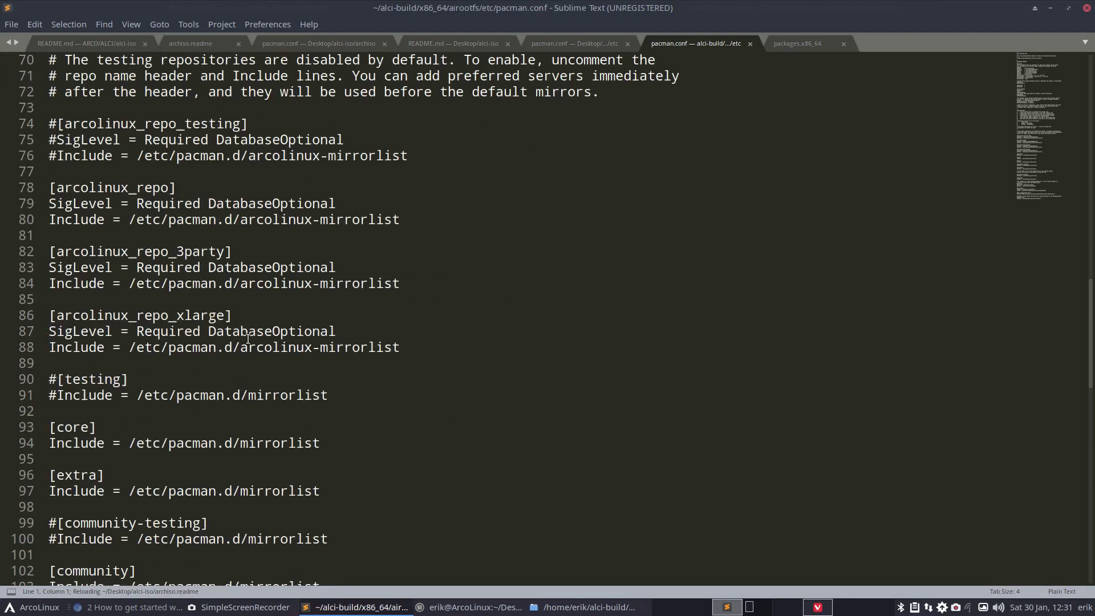
{"action": "scroll", "coordinate": [364, 384], "scroll_direction": "up", "scroll_amount": 2}
{"action": "left_click_drag", "start_coordinate": [440, 397], "coordinate": [49, 171]}
{"action": "key", "text": "ctrl+x"}
- Review the chaotic-aur lines and its mirrorlist reminder comment on line 127, then minimize the editor
{"action": "scroll", "coordinate": [304, 296], "scroll_direction": "down", "scroll_amount": 20}
{"action": "scroll", "coordinate": [303, 296], "scroll_direction": "up", "scroll_amount": 6}
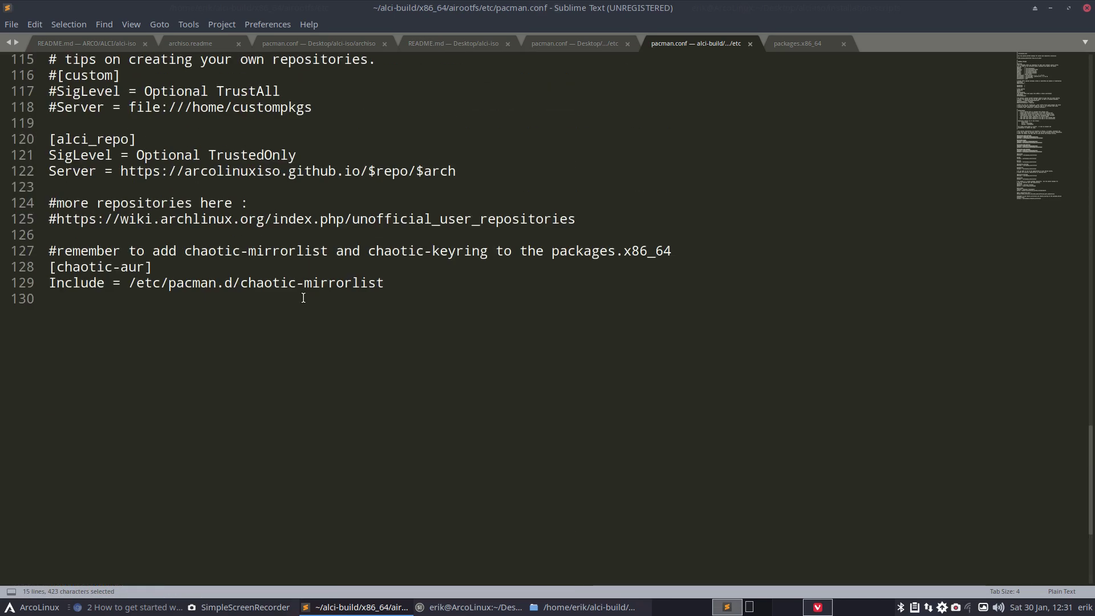
{"action": "left_click", "coordinate": [400, 340]}
{"action": "left_click_drag", "start_coordinate": [399, 341], "coordinate": [1, 296]}
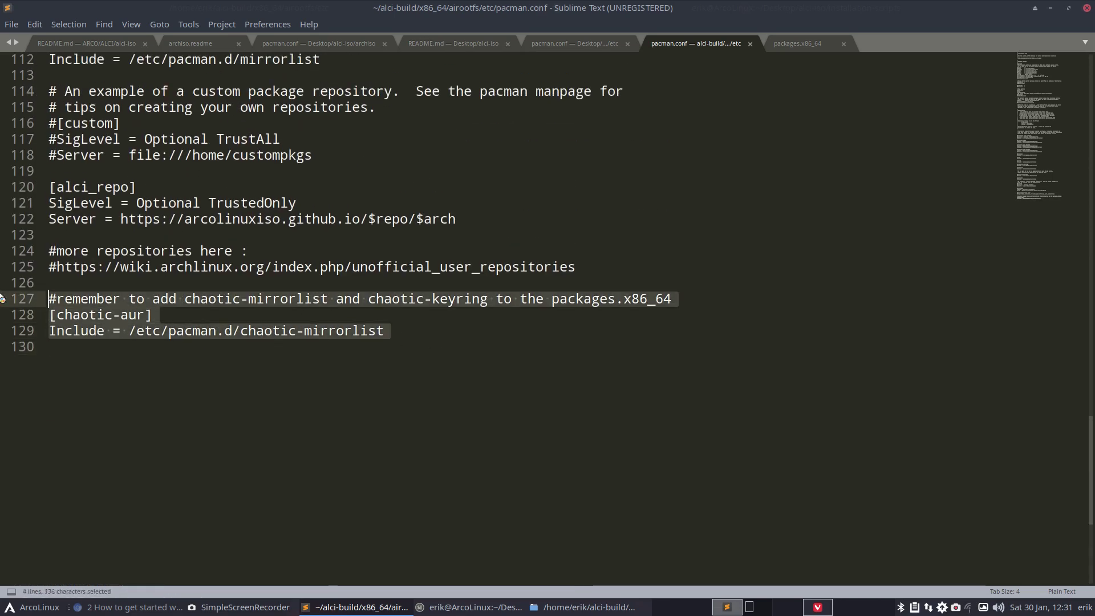
{"action": "left_click", "coordinate": [282, 286]}
{"action": "left_click_drag", "start_coordinate": [121, 299], "coordinate": [678, 293]}
{"action": "left_click", "coordinate": [680, 299]}
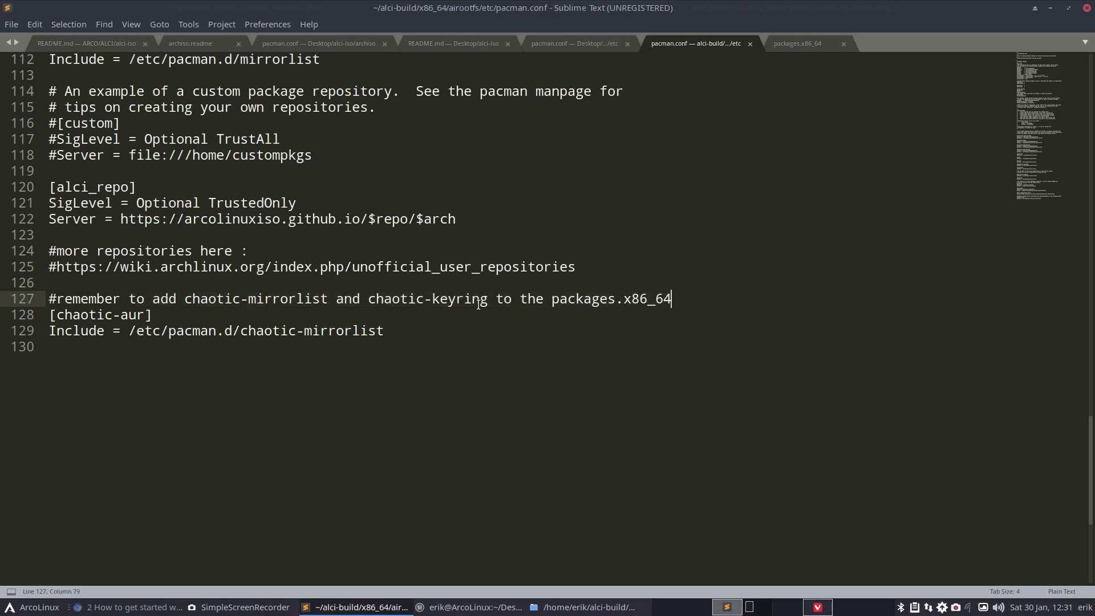
{"action": "left_click_drag", "start_coordinate": [185, 302], "coordinate": [312, 301]}
{"action": "left_click", "coordinate": [597, 299]}
{"action": "left_click", "coordinate": [1049, 8]}
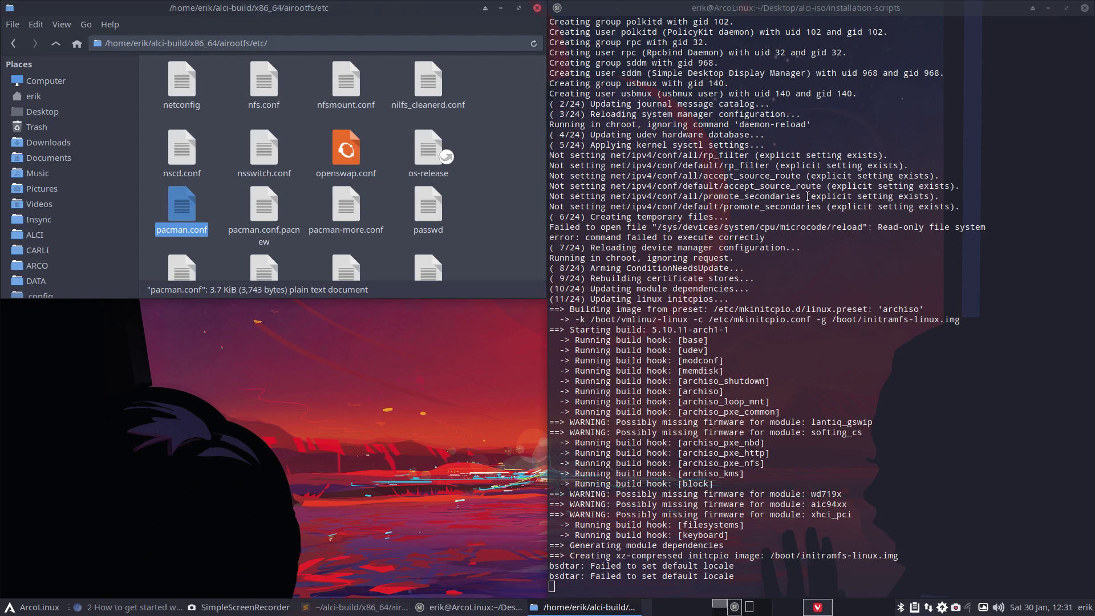
- Go up four levels from etc back to the home folder
{"action": "left_click", "coordinate": [57, 44]}
{"action": "left_click", "coordinate": [57, 44]}
{"action": "left_click", "coordinate": [57, 44]}
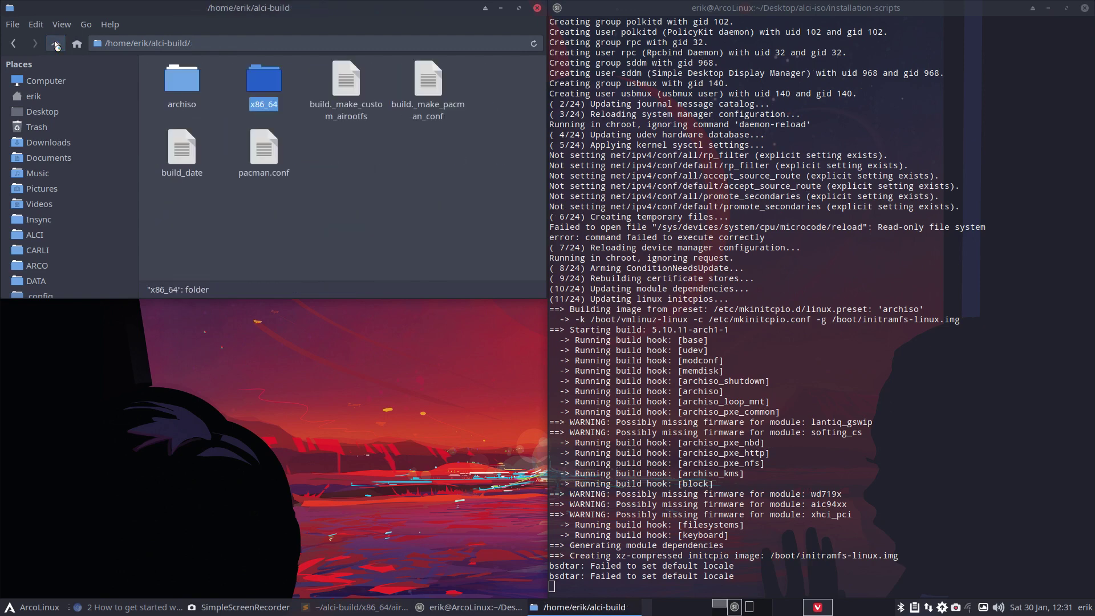
{"action": "left_click", "coordinate": [56, 44]}
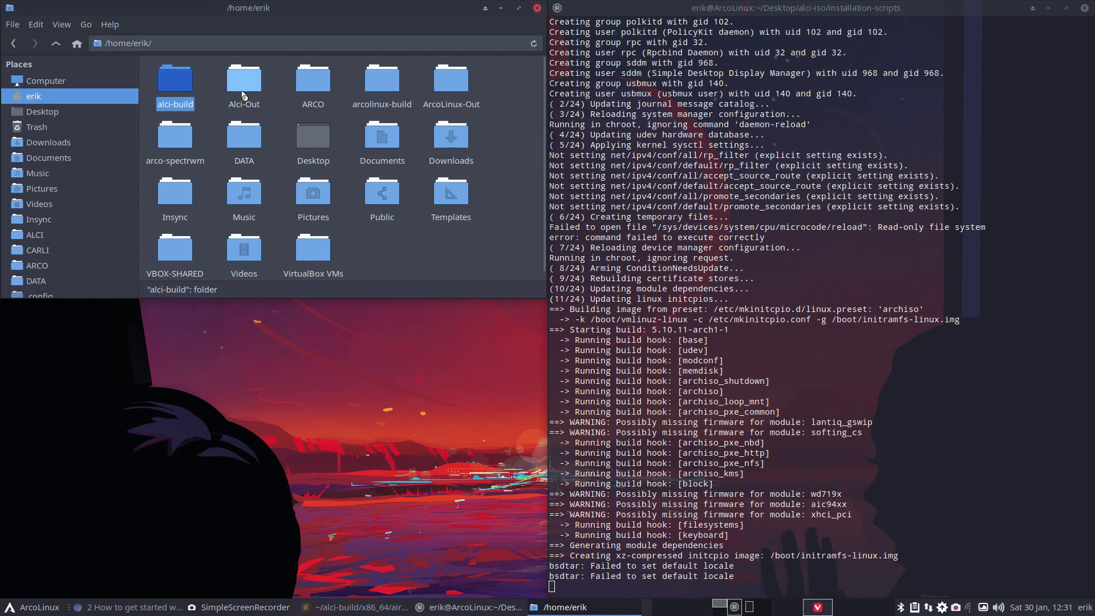
- Open README.md from Desktop/alci-iso in the editor, then bring Chrome's ALCI article forward
{"action": "left_click", "coordinate": [42, 111]}
{"action": "left_click", "coordinate": [160, 93]}
{"action": "double_click", "coordinate": [160, 93]}
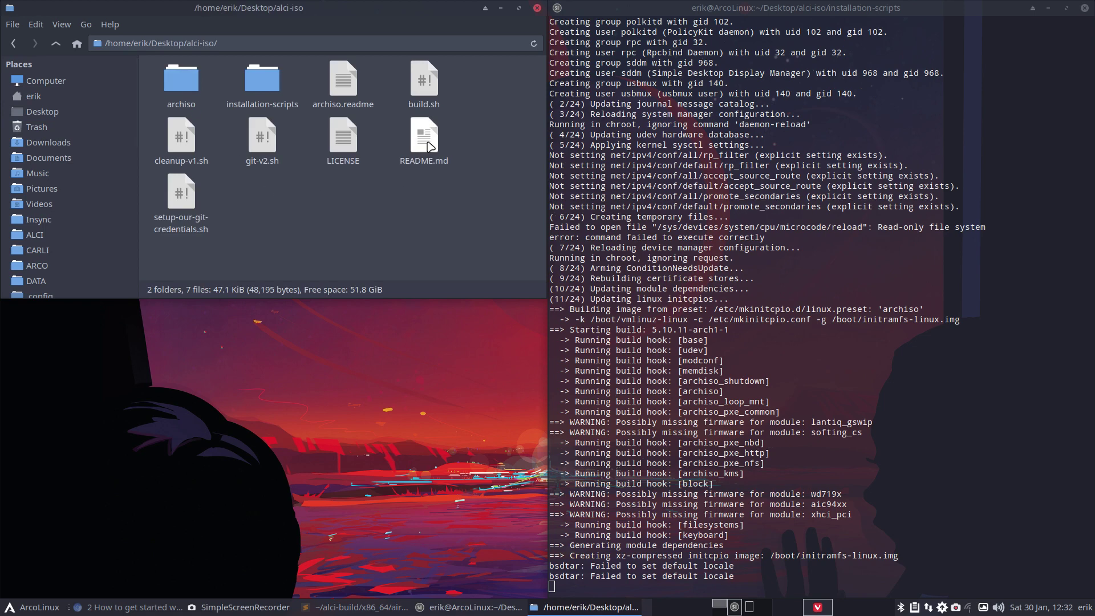
{"action": "double_click", "coordinate": [429, 142]}
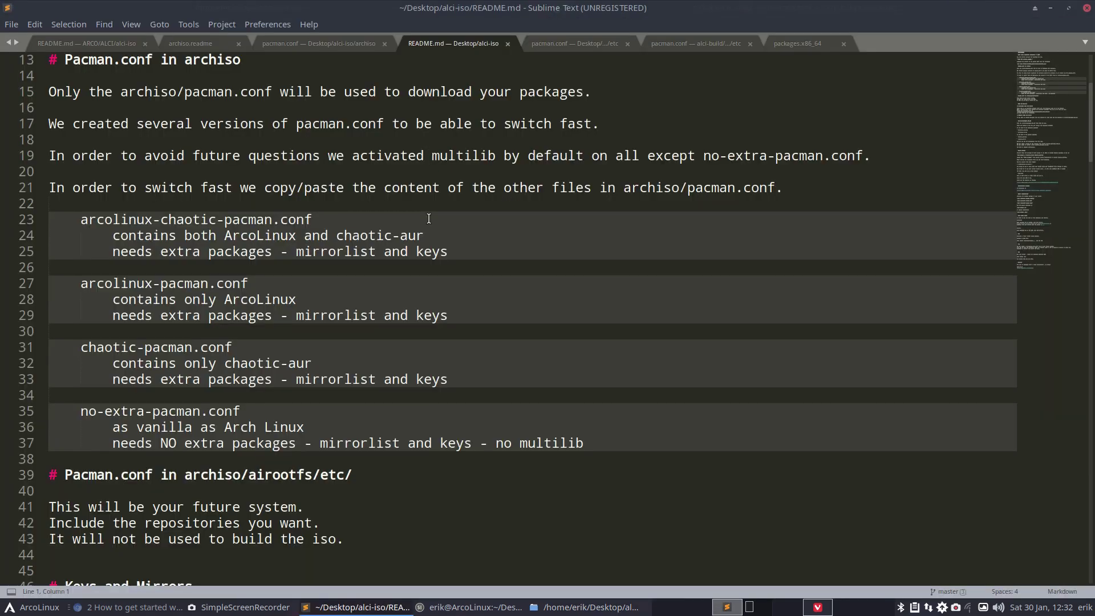
{"action": "left_click", "coordinate": [135, 607]}
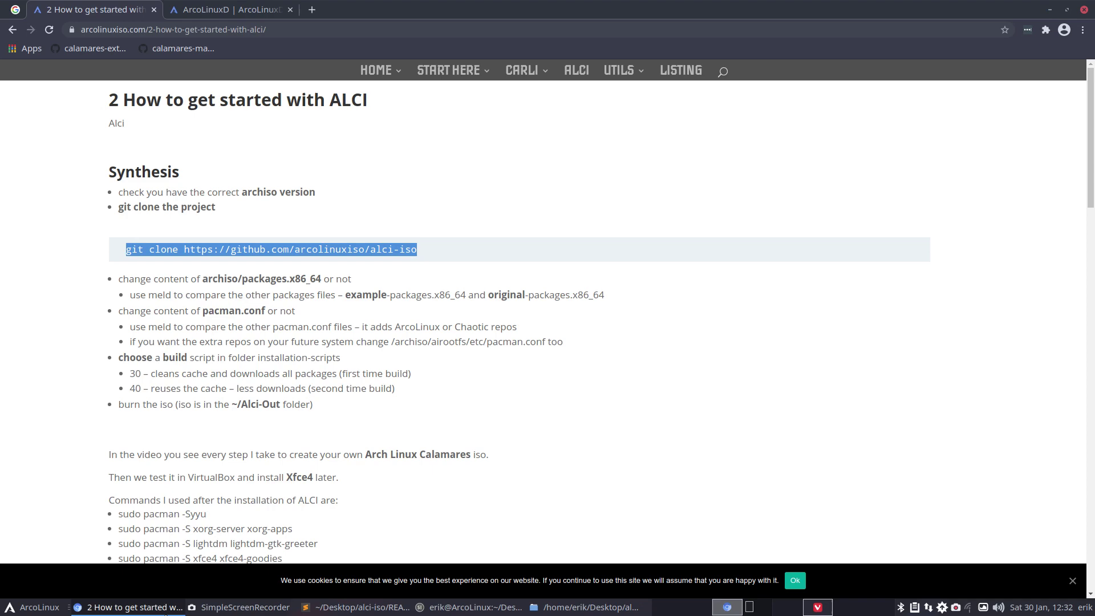
- Copy the alci-iso GitHub URL from the git clone command and load it in a new tab
{"action": "left_click", "coordinate": [260, 252]}
{"action": "mouse_move", "coordinate": [183, 249]}
{"action": "left_mouse_down"}
{"action": "mouse_move", "coordinate": [288, 248]}
{"action": "mouse_move", "coordinate": [126, 249]}
{"action": "left_mouse_up"}
{"action": "left_click_drag", "start_coordinate": [451, 249], "coordinate": [454, 254]}
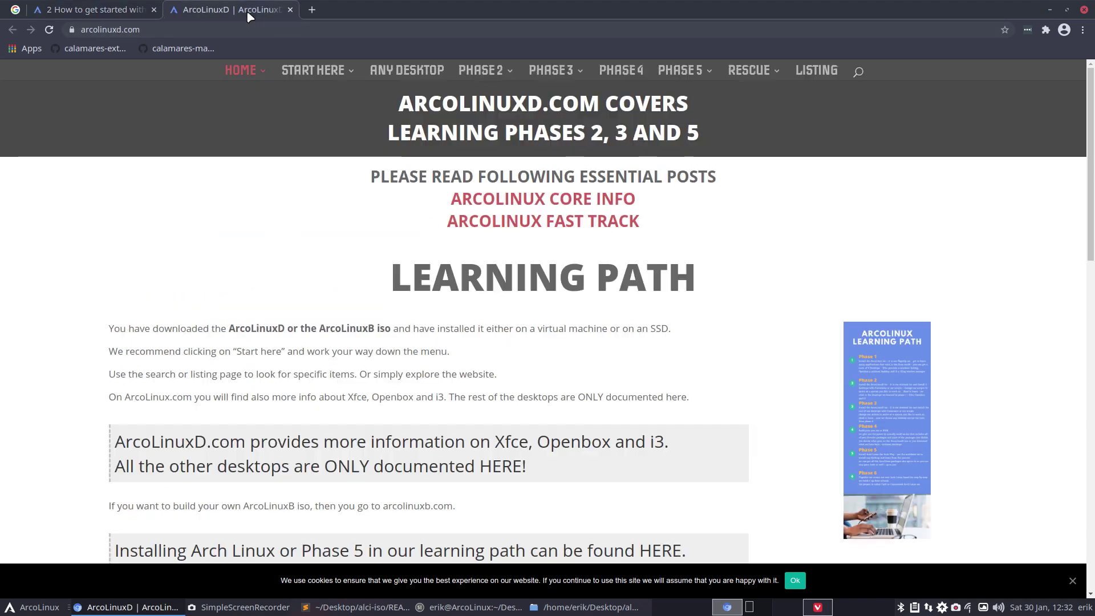
{"action": "left_click", "coordinate": [257, 10]}
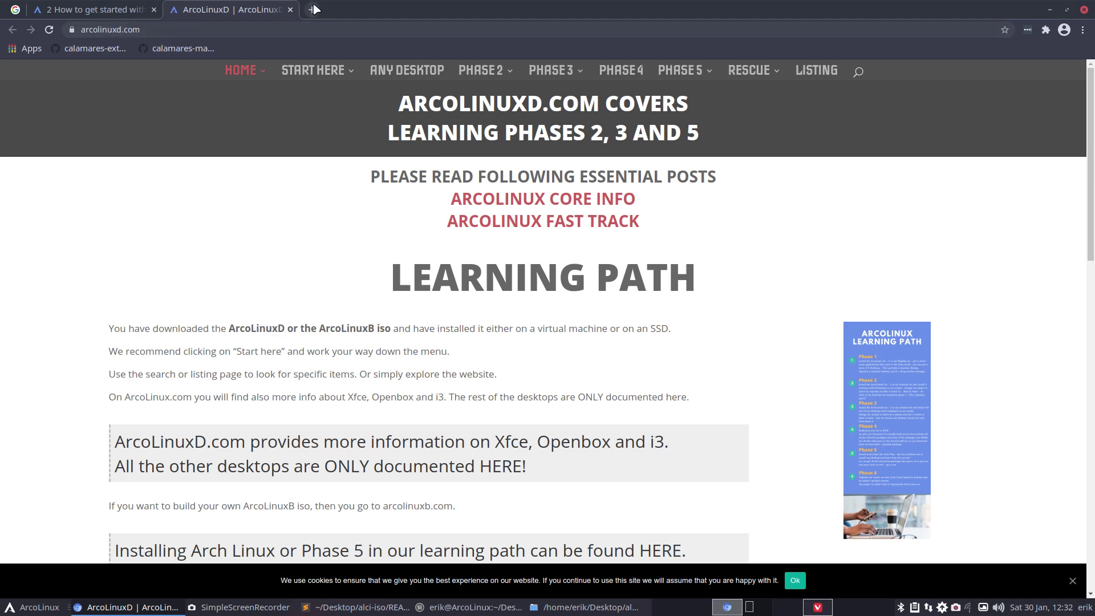
{"action": "left_click", "coordinate": [310, 9]}
{"action": "left_click", "coordinate": [257, 28]}
{"action": "key", "text": "ctrl+v"}
{"action": "key", "text": "Return"}
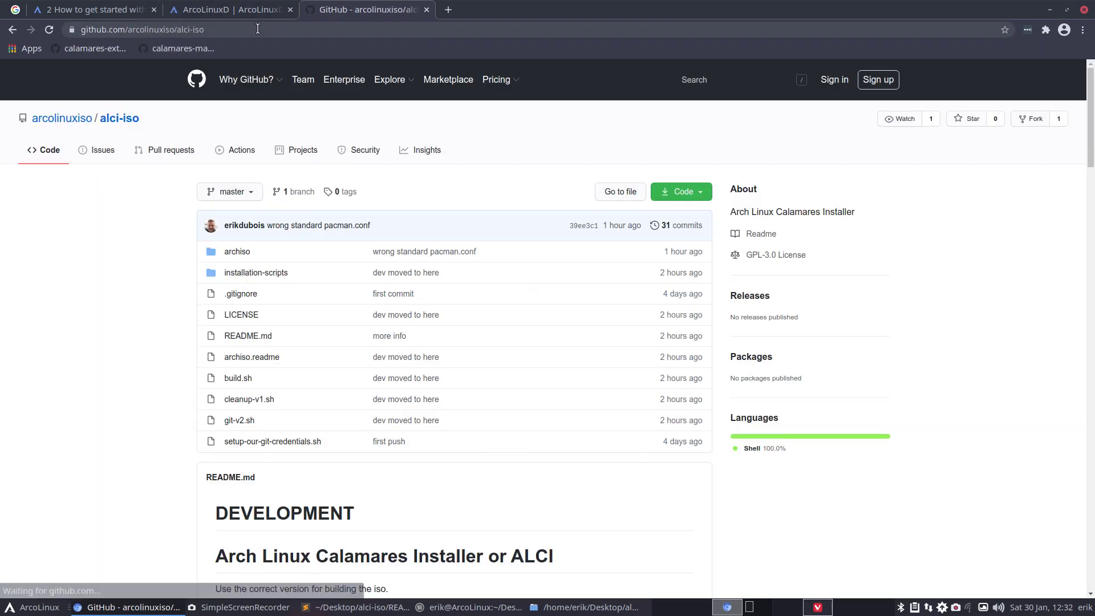
- Scroll to the README's pacman.conf notes, unmaximize Chrome and move it to the build workspace
{"action": "scroll", "coordinate": [165, 369], "scroll_direction": "down", "scroll_amount": 5}
{"action": "scroll", "coordinate": [166, 370], "scroll_direction": "down", "scroll_amount": 2}
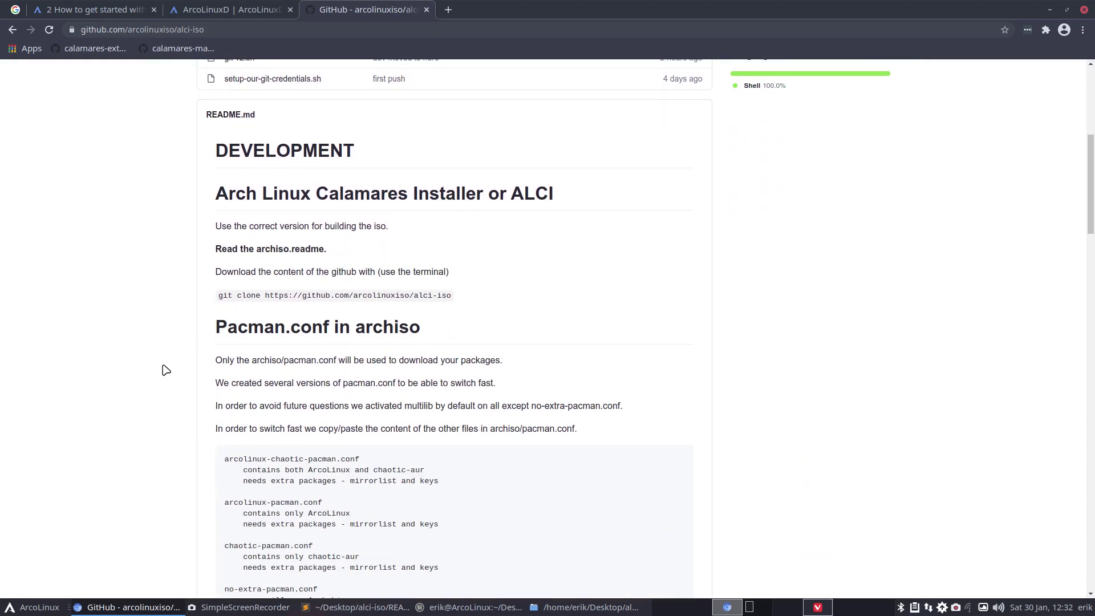
{"action": "scroll", "coordinate": [171, 354], "scroll_direction": "down", "scroll_amount": 1}
{"action": "mouse_move", "coordinate": [577, 2]}
{"action": "left_click_drag", "start_coordinate": [576, 9], "coordinate": [426, 154]}
{"action": "key", "text": "ctrl+alt+shift+Right"}
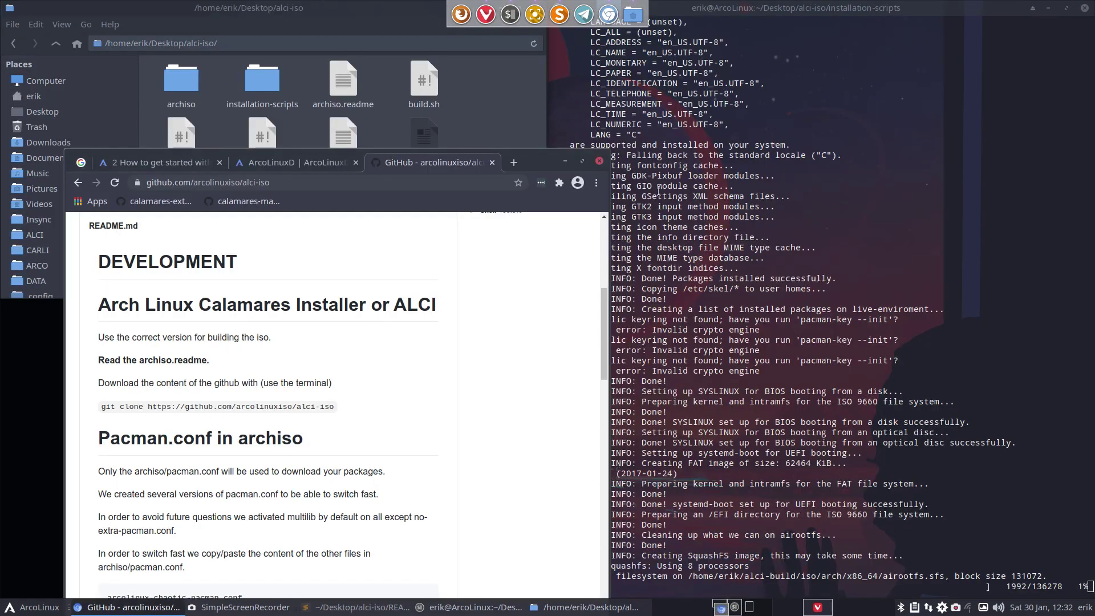
- Place Chrome over the left half and scroll the README down to Keys and Mirrors
{"action": "left_click_drag", "start_coordinate": [542, 162], "coordinate": [3, 294]}
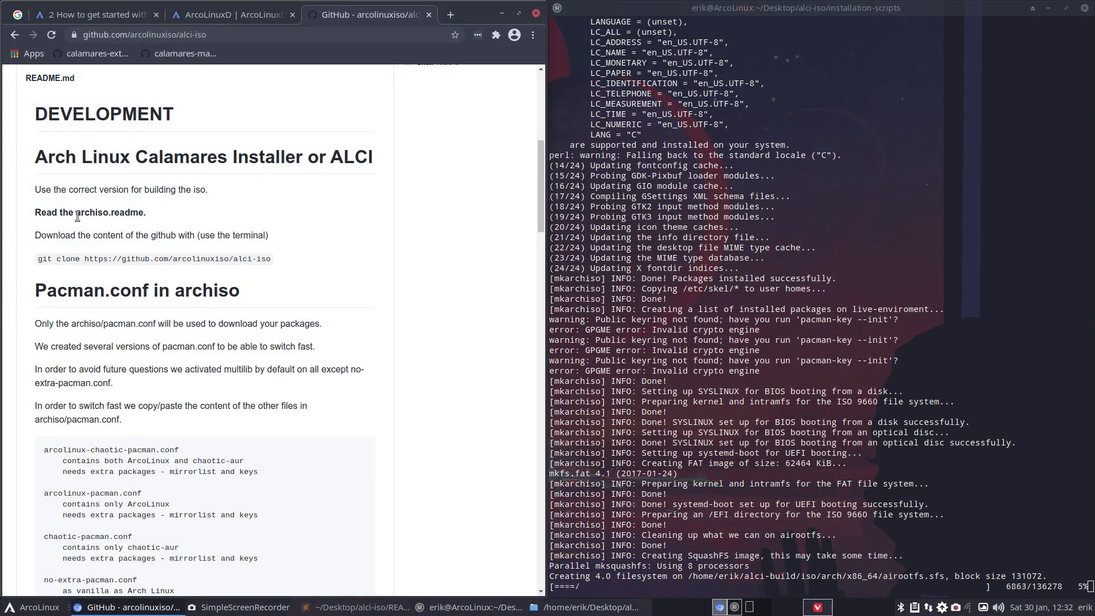
{"action": "scroll", "coordinate": [114, 256], "scroll_direction": "down", "scroll_amount": 4}
{"action": "scroll", "coordinate": [116, 289], "scroll_direction": "down", "scroll_amount": 3}
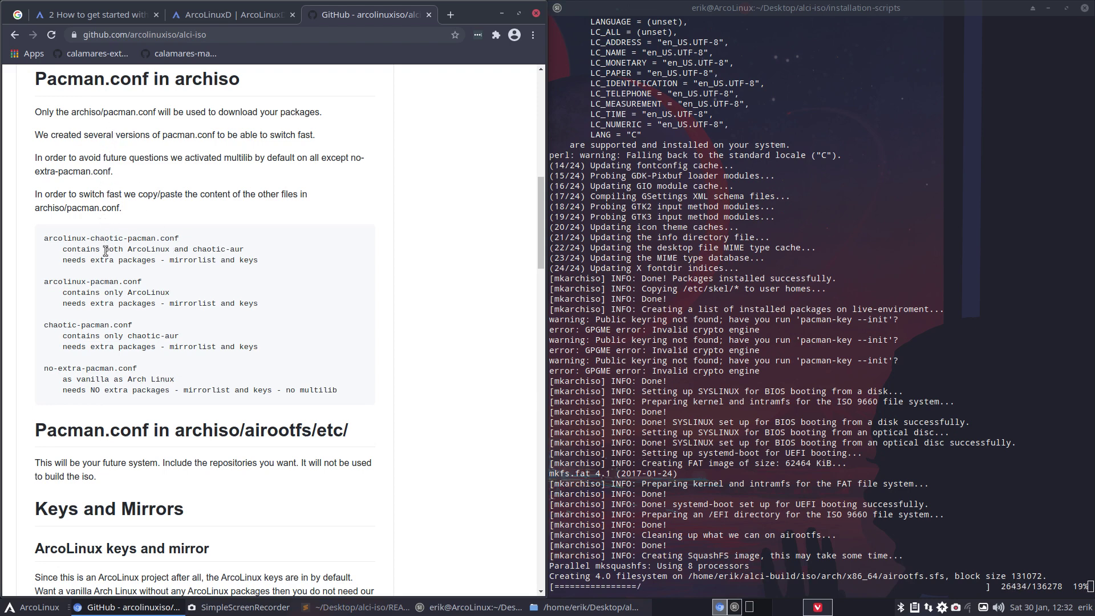
{"action": "scroll", "coordinate": [89, 336], "scroll_direction": "down", "scroll_amount": 4}
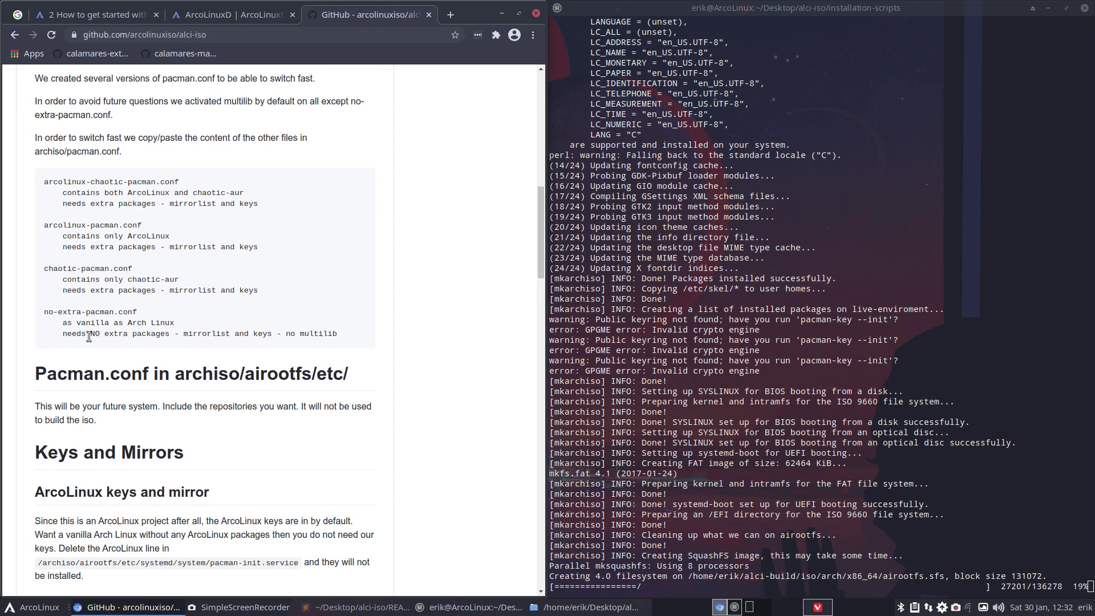
{"action": "scroll", "coordinate": [89, 336], "scroll_direction": "down", "scroll_amount": 2}
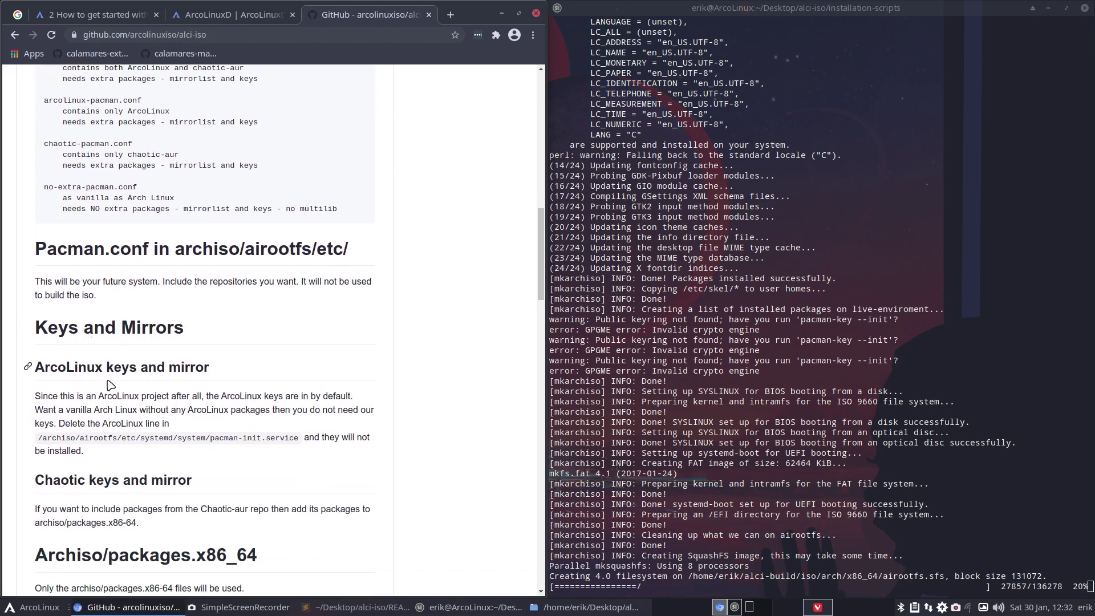
{"action": "scroll", "coordinate": [51, 445], "scroll_direction": "down", "scroll_amount": 2}
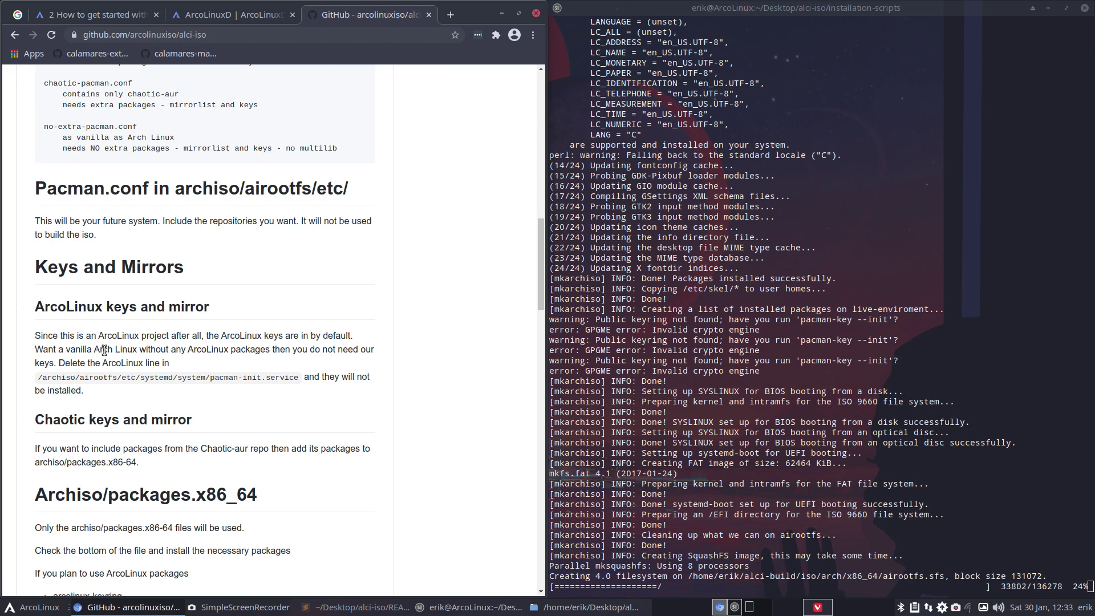
- Highlight pacman-init.service in the README's code path
{"action": "scroll", "coordinate": [104, 350], "scroll_direction": "down", "scroll_amount": 1}
{"action": "left_click_drag", "start_coordinate": [210, 347], "coordinate": [298, 347]}
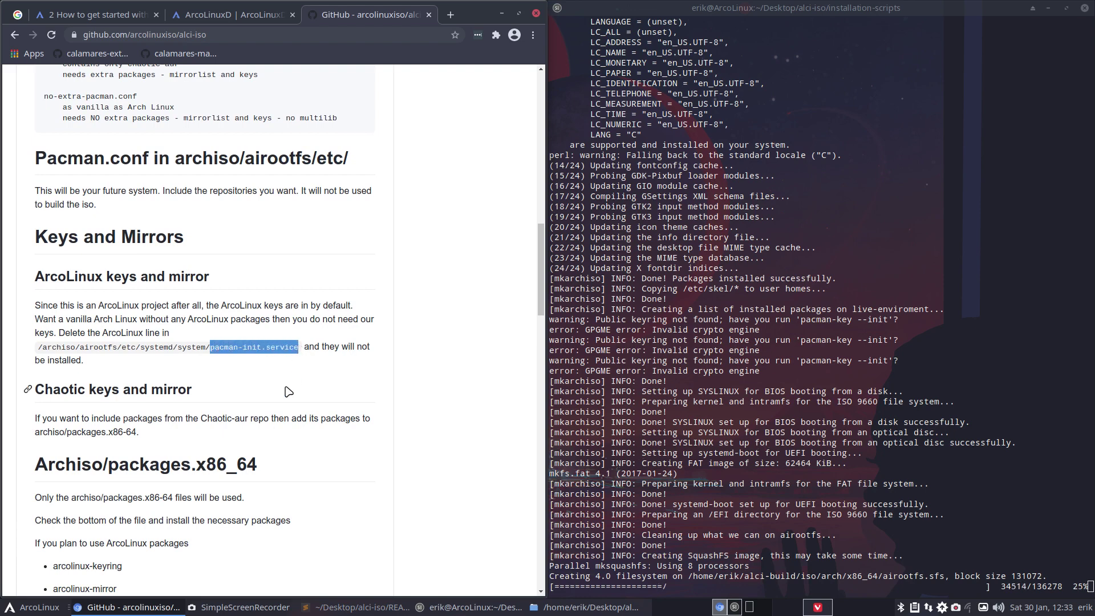
{"action": "scroll", "coordinate": [289, 392], "scroll_direction": "down", "scroll_amount": 4}
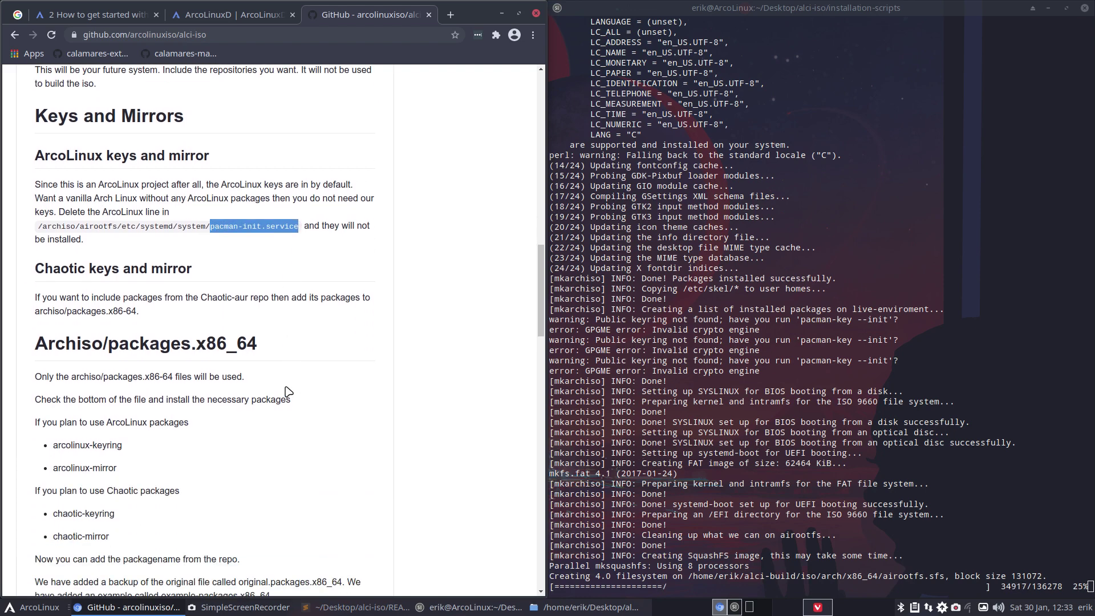
{"action": "scroll", "coordinate": [288, 392], "scroll_direction": "down", "scroll_amount": 2}
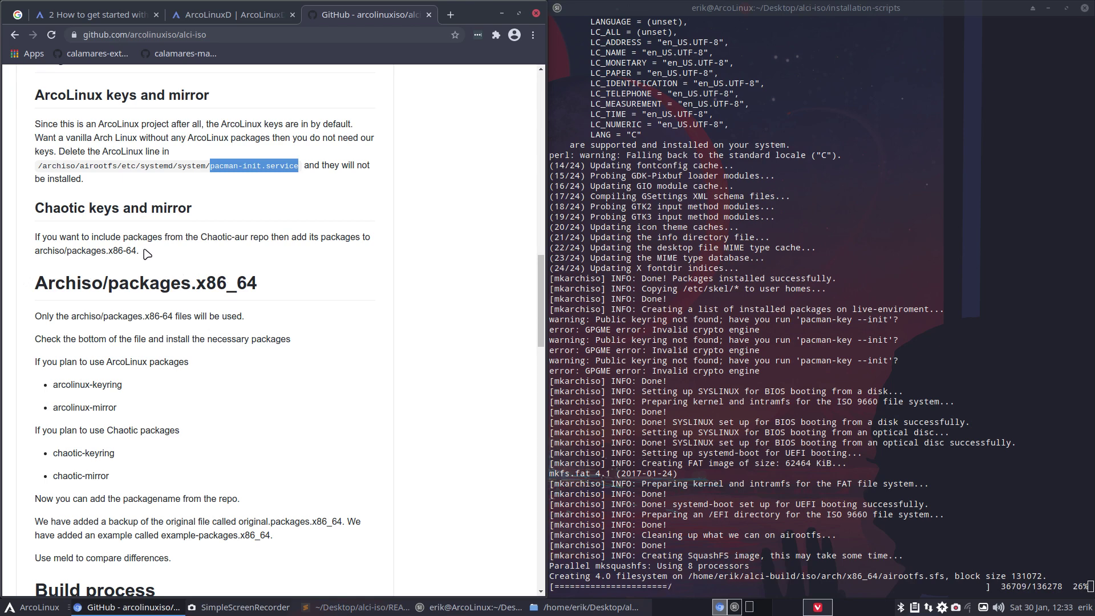
- Read down through the README to the After installation and Arch Linux users sections
{"action": "scroll", "coordinate": [140, 337], "scroll_direction": "down", "scroll_amount": 3}
{"action": "scroll", "coordinate": [141, 336], "scroll_direction": "down", "scroll_amount": 6}
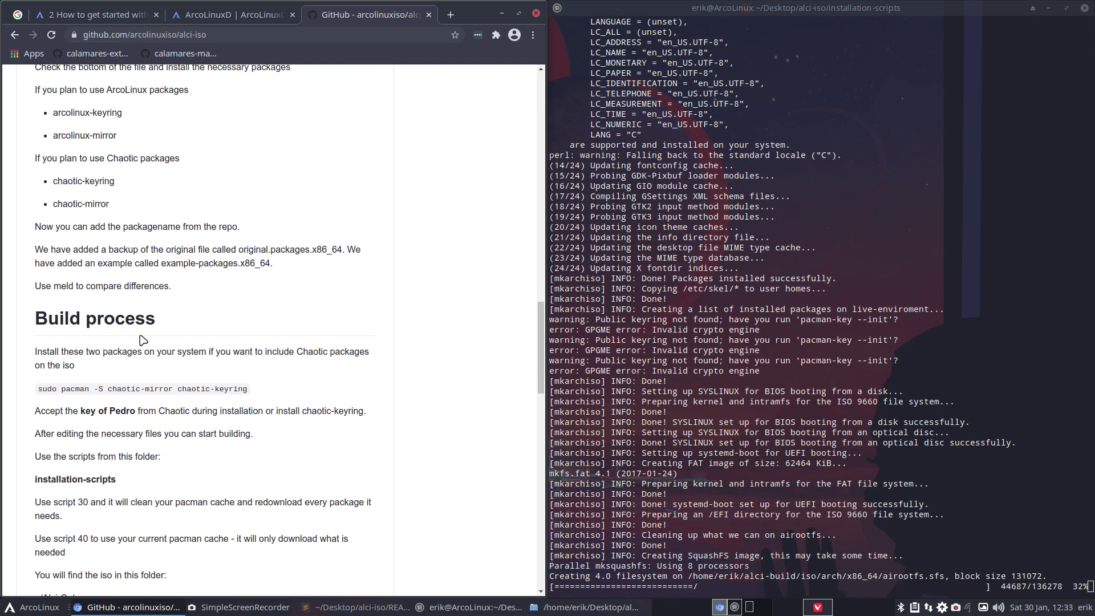
{"action": "scroll", "coordinate": [143, 340], "scroll_direction": "down", "scroll_amount": 2}
{"action": "scroll", "coordinate": [142, 340], "scroll_direction": "down", "scroll_amount": 1}
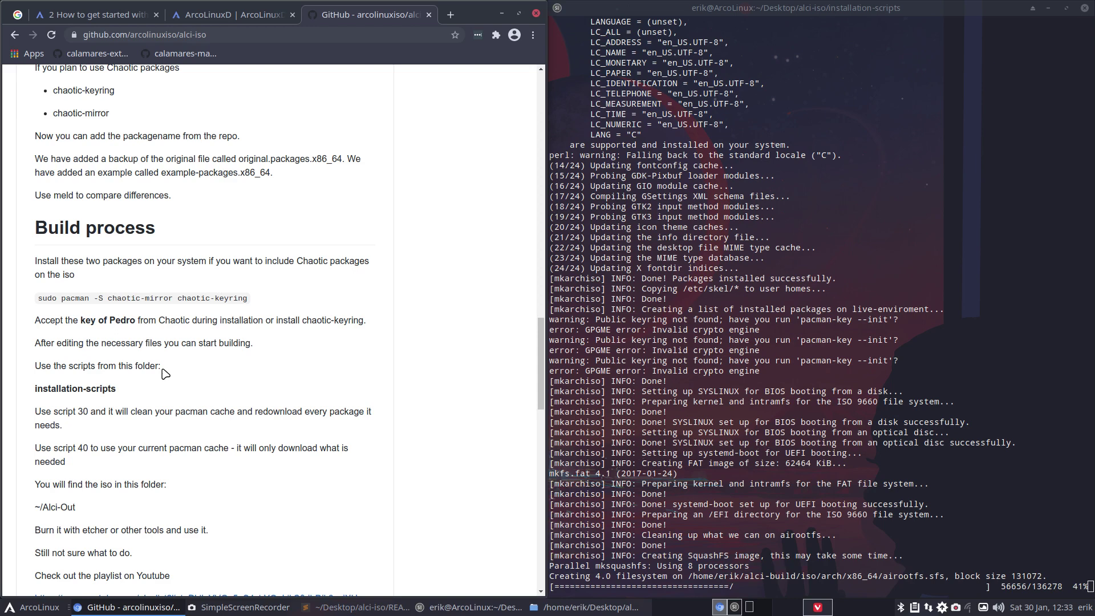
{"action": "scroll", "coordinate": [165, 374], "scroll_direction": "down", "scroll_amount": 1}
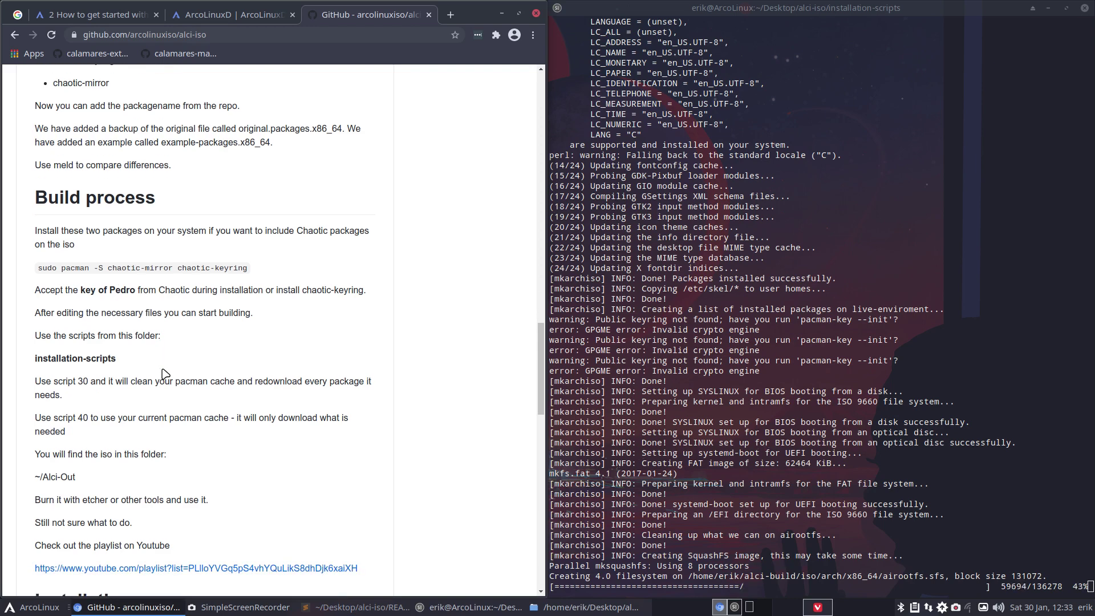
{"action": "scroll", "coordinate": [165, 374], "scroll_direction": "down", "scroll_amount": 2}
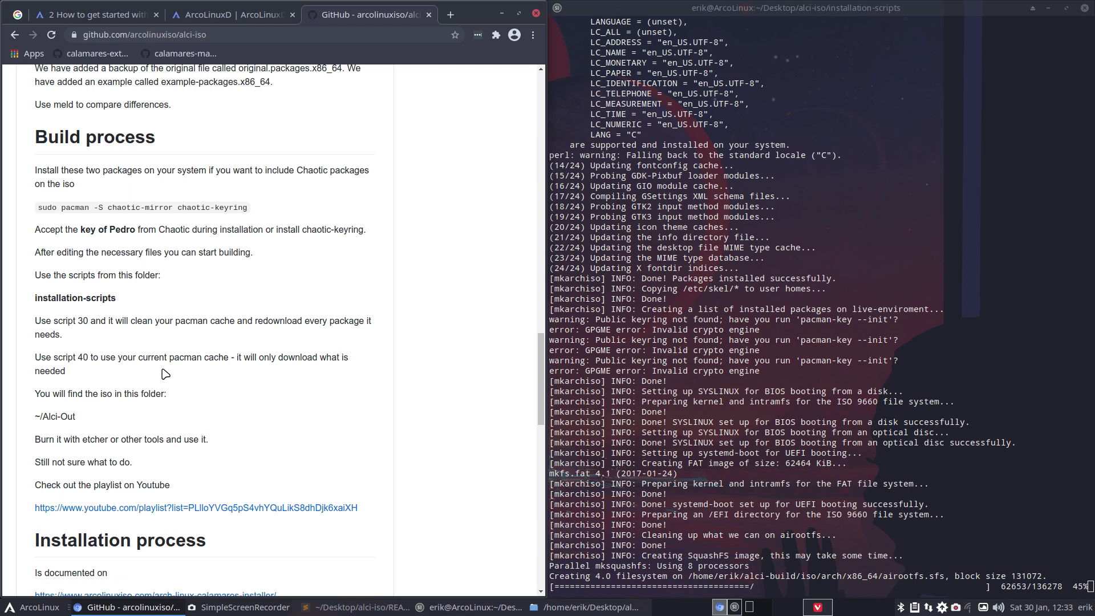
{"action": "scroll", "coordinate": [166, 374], "scroll_direction": "down", "scroll_amount": 5}
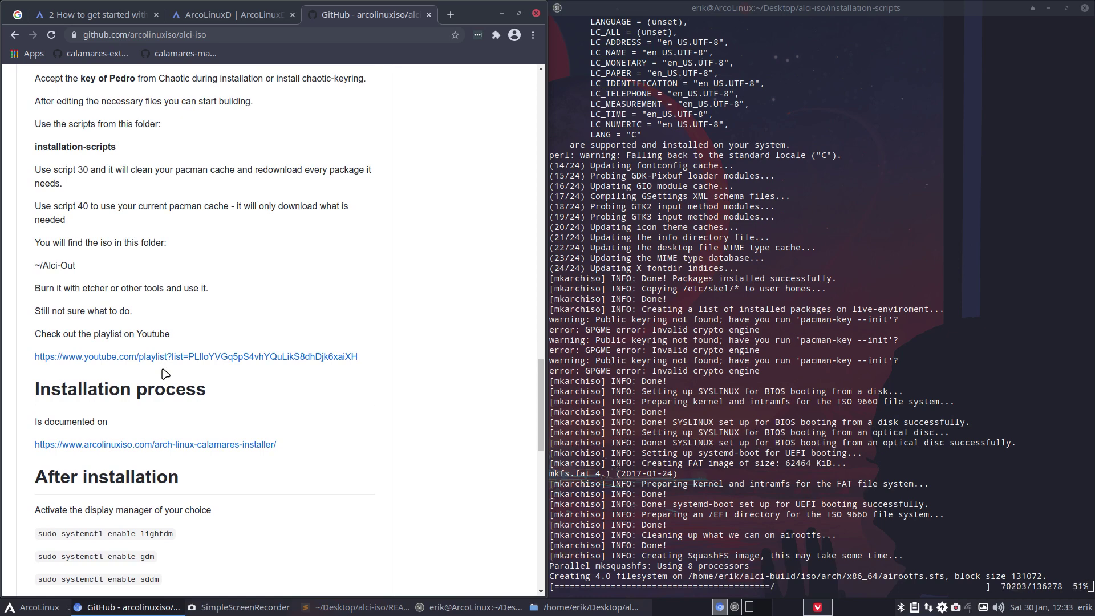
{"action": "scroll", "coordinate": [166, 374], "scroll_direction": "down", "scroll_amount": 2}
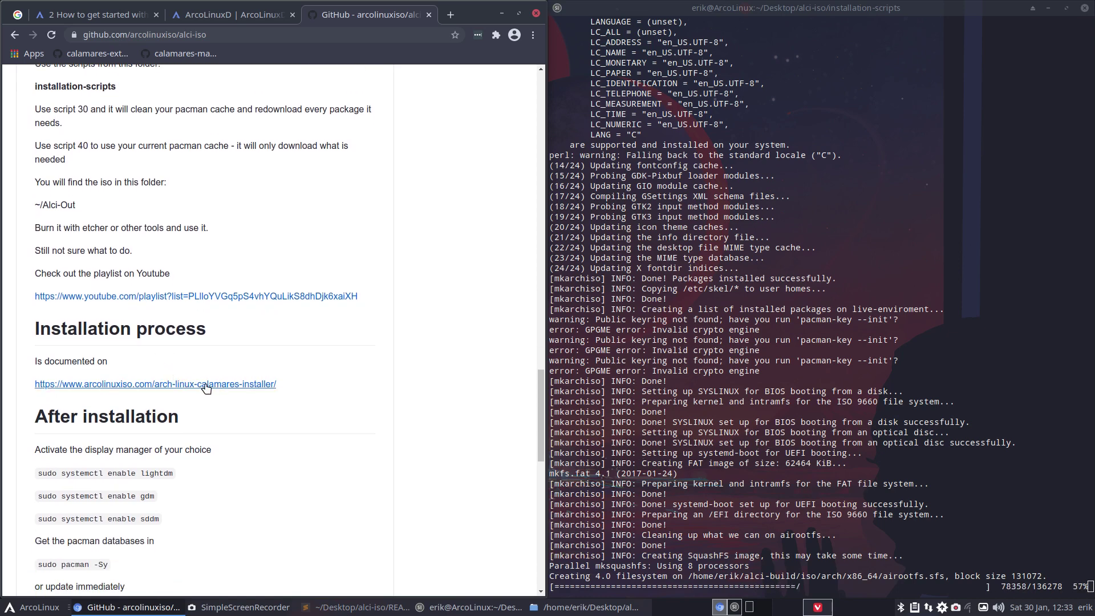
{"action": "scroll", "coordinate": [198, 484], "scroll_direction": "down", "scroll_amount": 6}
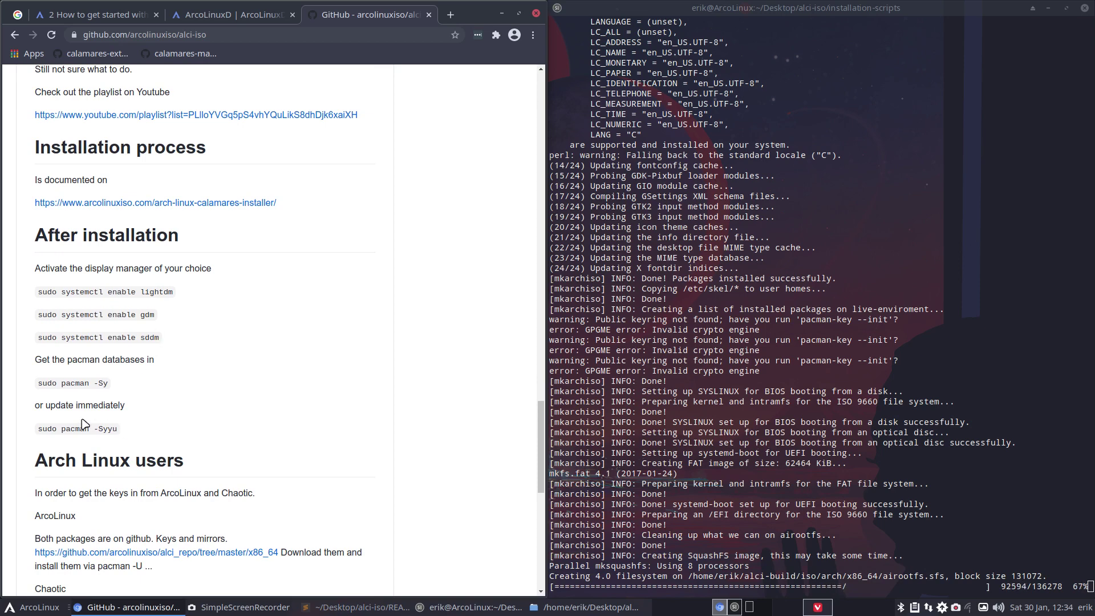
- Highlight Syyu in the update command, skim the Tip sections, then close Chrome
{"action": "left_click_drag", "start_coordinate": [98, 428], "coordinate": [138, 431]}
{"action": "scroll", "coordinate": [141, 435], "scroll_direction": "down", "scroll_amount": 3}
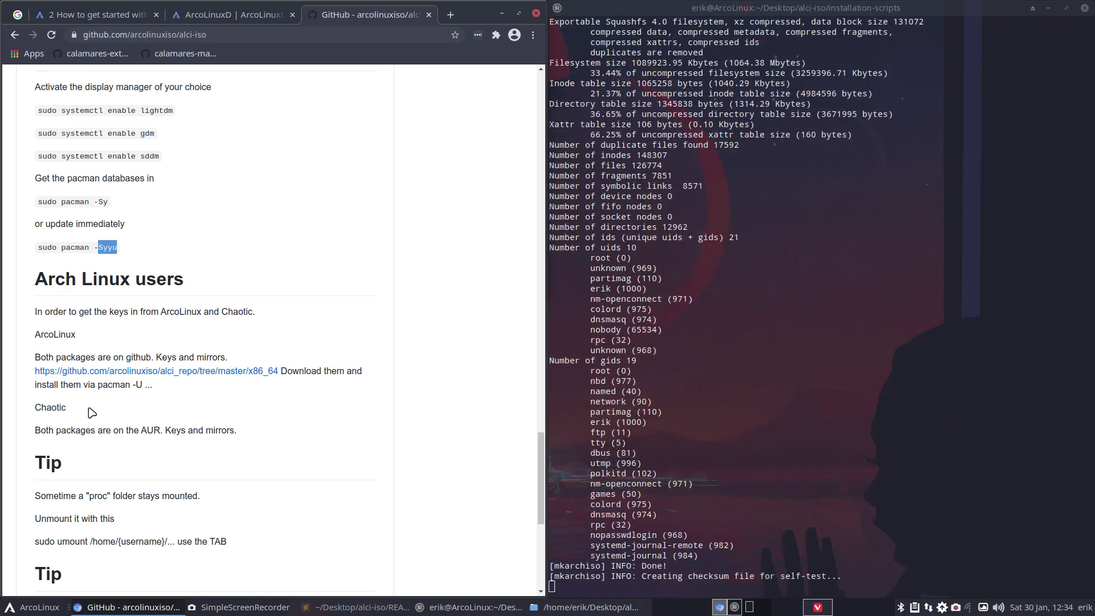
{"action": "scroll", "coordinate": [91, 411], "scroll_direction": "down", "scroll_amount": 5}
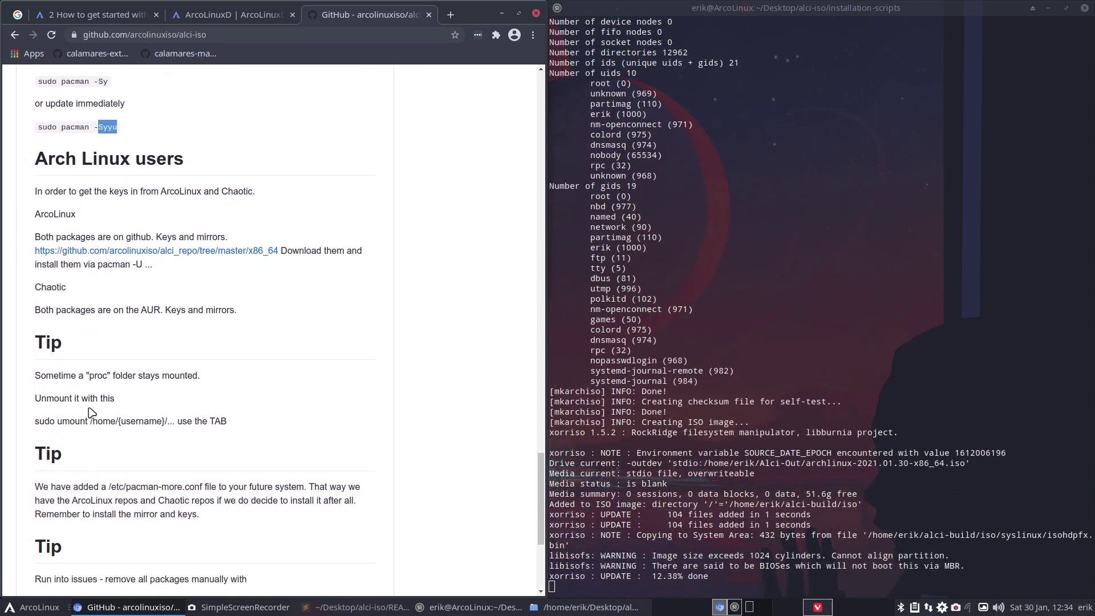
{"action": "scroll", "coordinate": [171, 376], "scroll_direction": "up", "scroll_amount": 20}
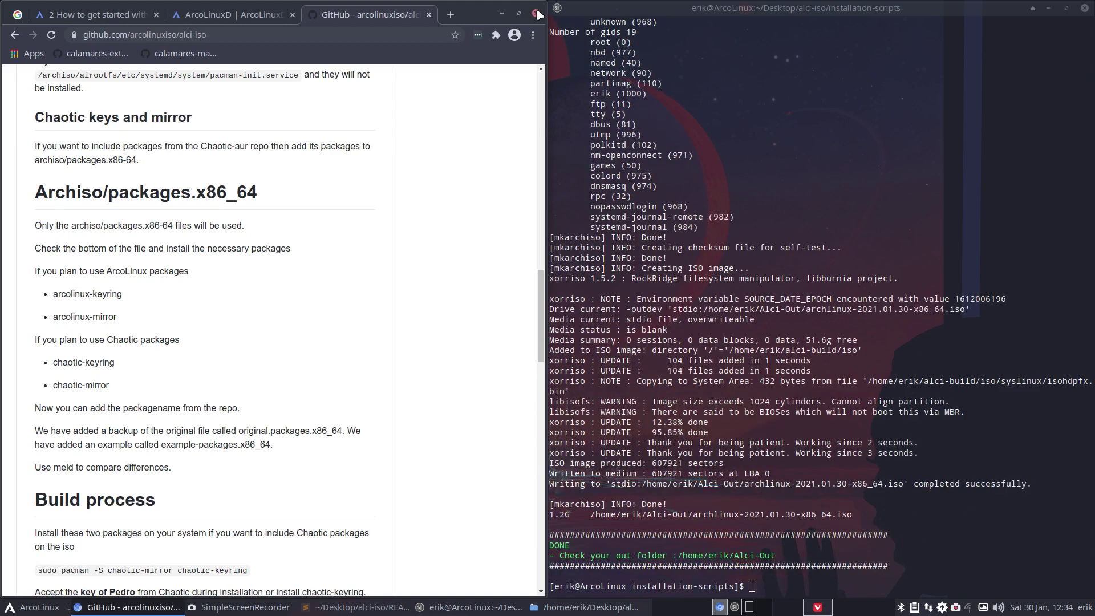
{"action": "left_click", "coordinate": [539, 15]}
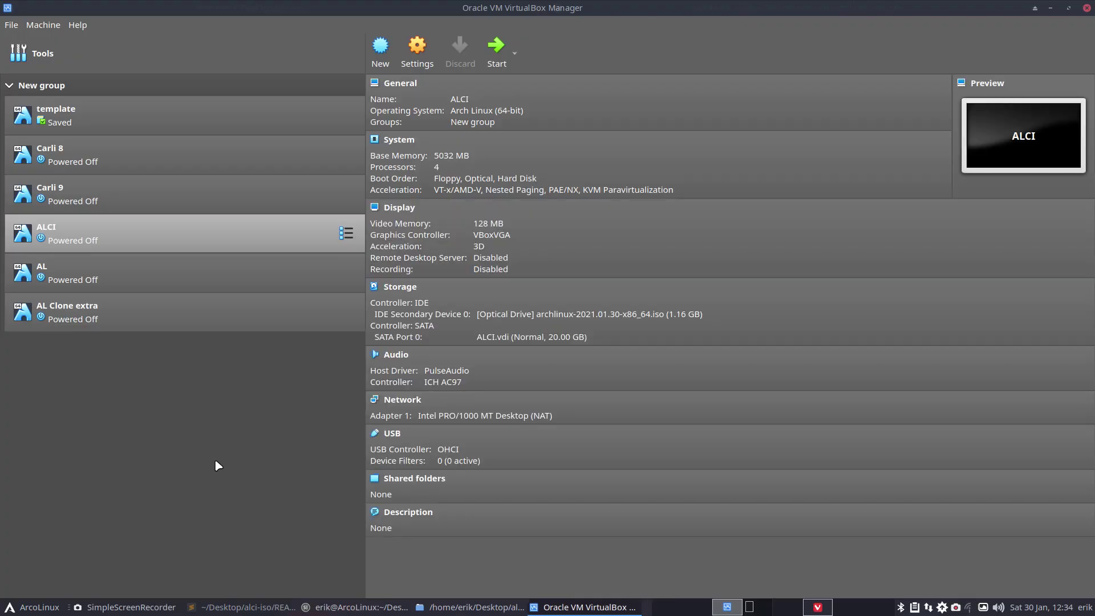
- Start the ALCI VM and boot its Arch Linux install medium entry
{"action": "left_click", "coordinate": [496, 48]}
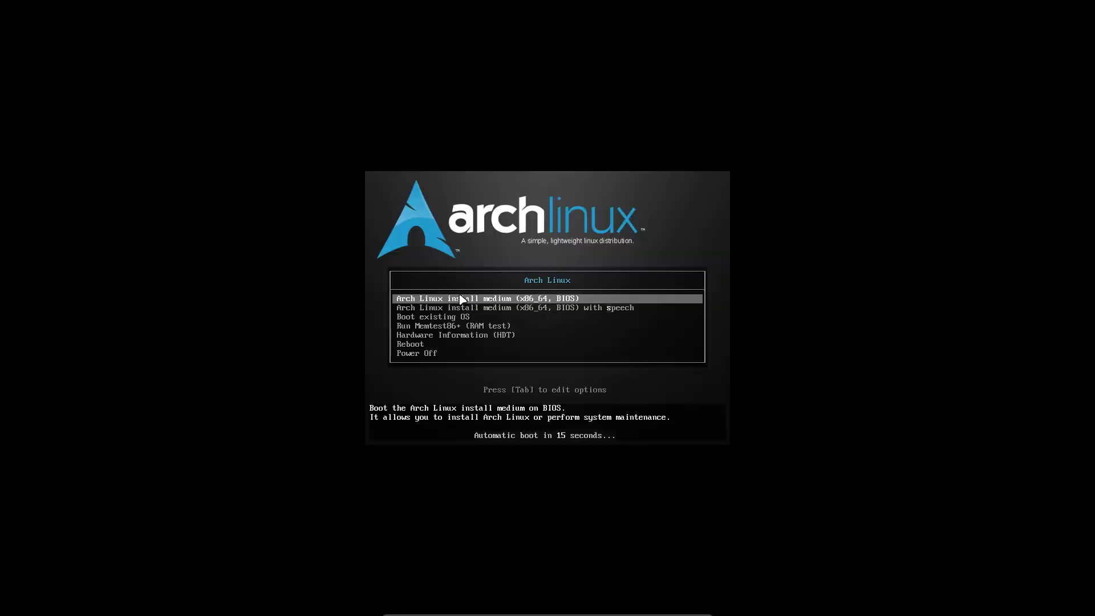
{"action": "key", "text": "Return"}
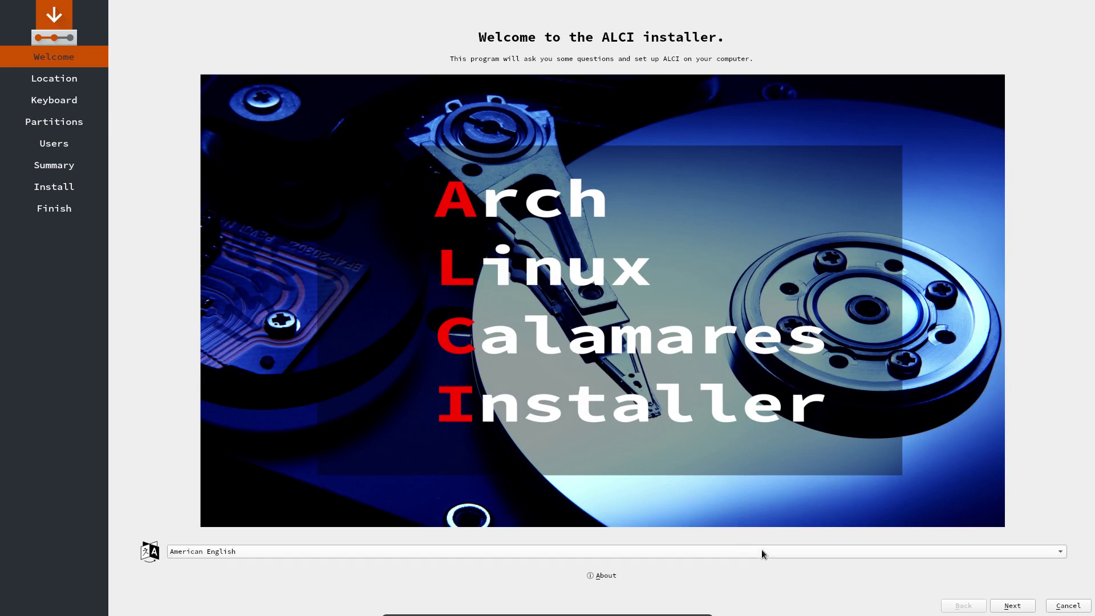
- Accept the Europe/Brussels location, choose the Belgian keyboard and erase the whole disk
{"action": "left_click", "coordinate": [1019, 606]}
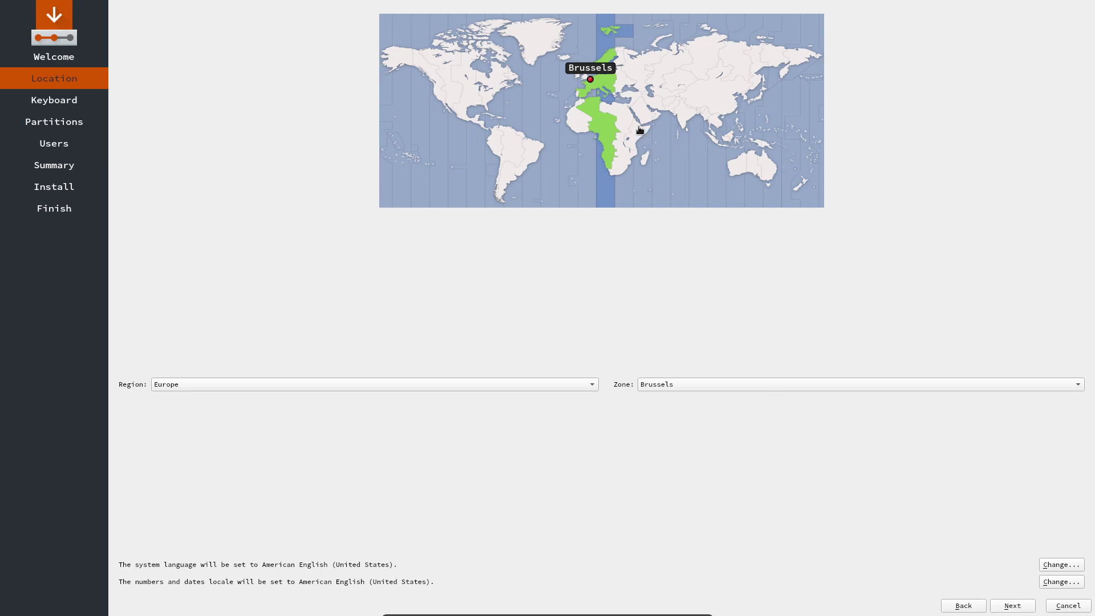
{"action": "left_click", "coordinate": [999, 606]}
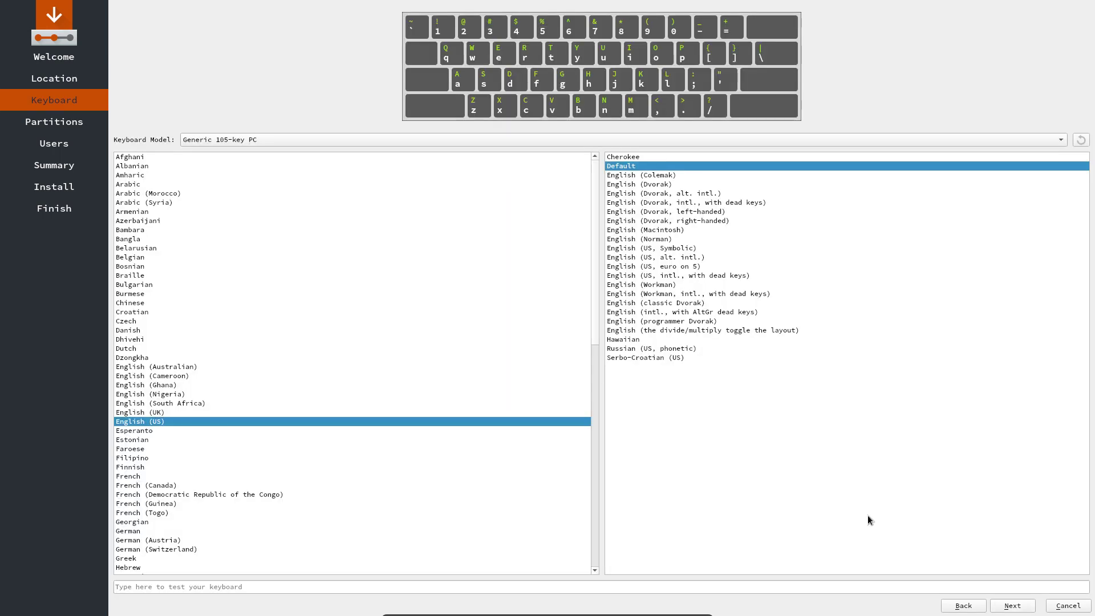
{"action": "left_click", "coordinate": [156, 258]}
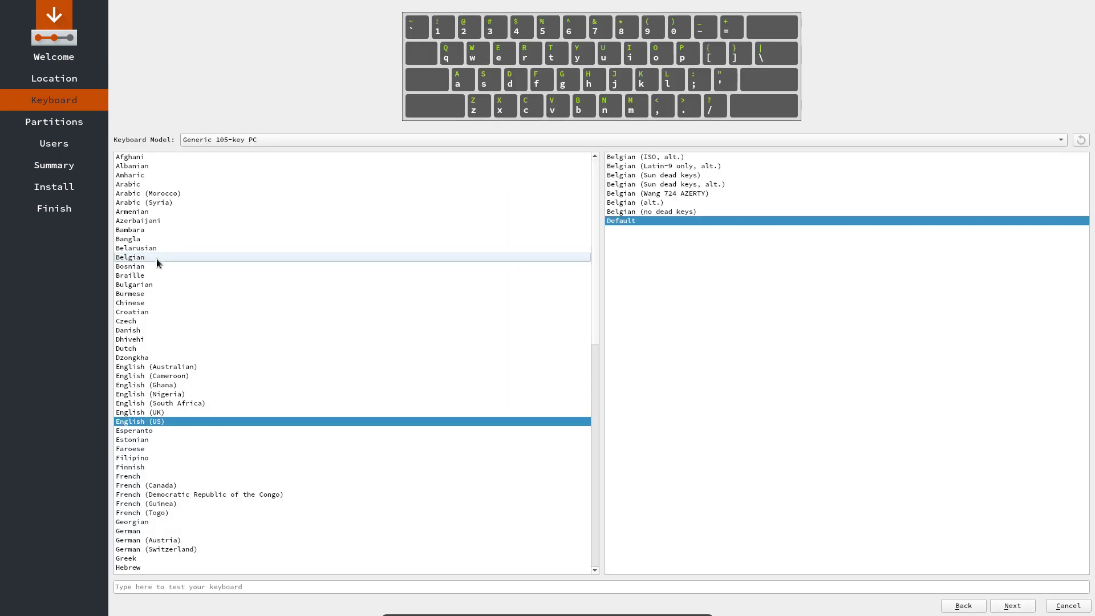
{"action": "left_click", "coordinate": [1030, 605]}
{"action": "left_click", "coordinate": [224, 102]}
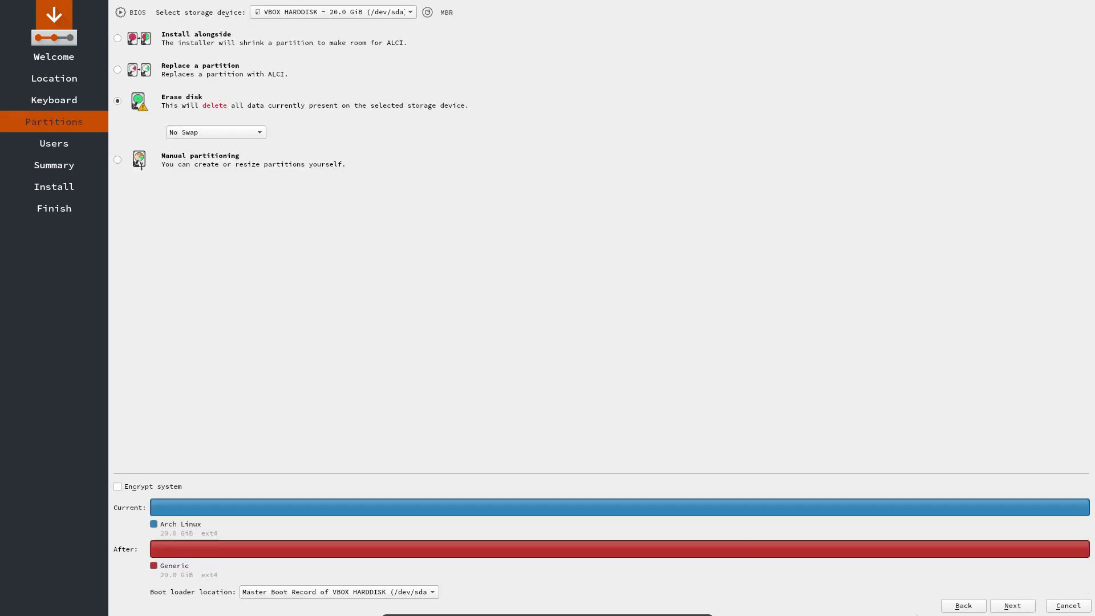
{"action": "left_click", "coordinate": [1011, 606]}
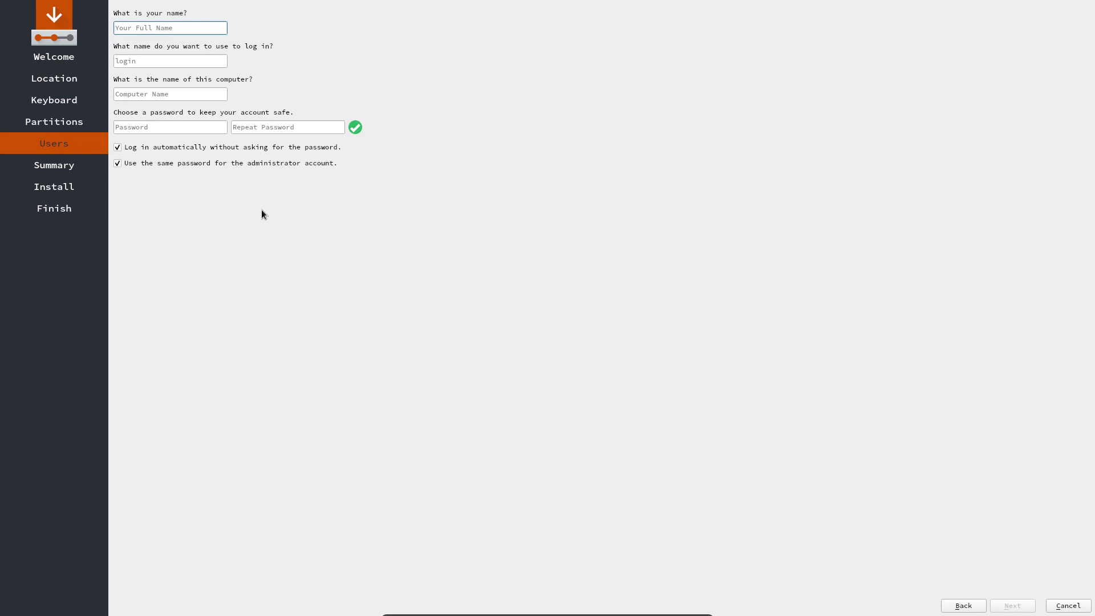
- Fill in the user name and the password twice on the Users page
{"action": "key", "text": "Tab"}
{"action": "key", "text": "Tab"}
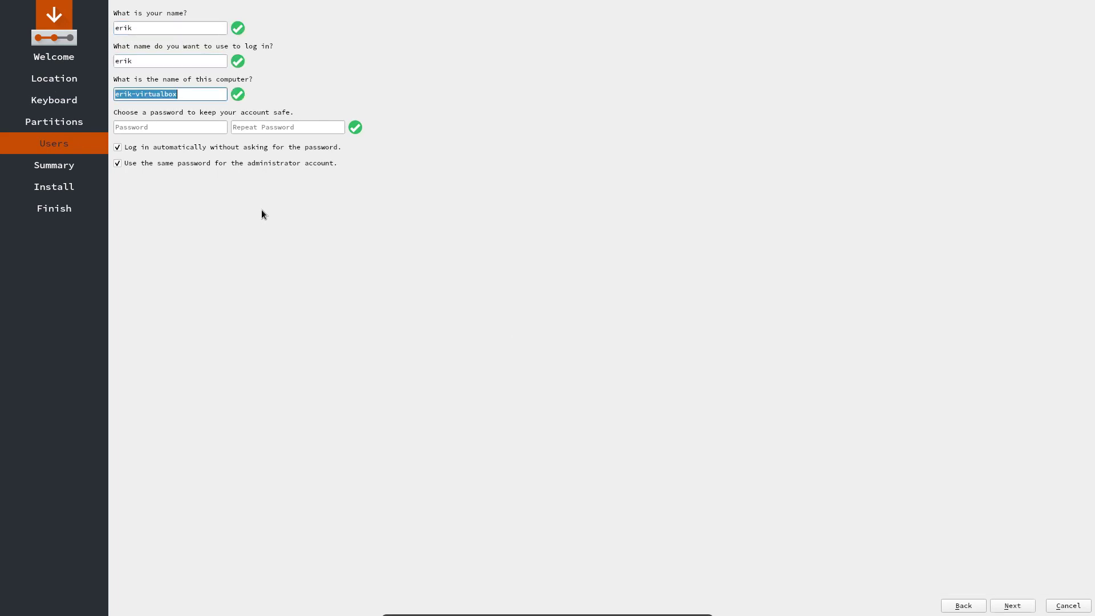
{"action": "key", "text": "Tab"}
{"action": "key", "text": "Tab"}
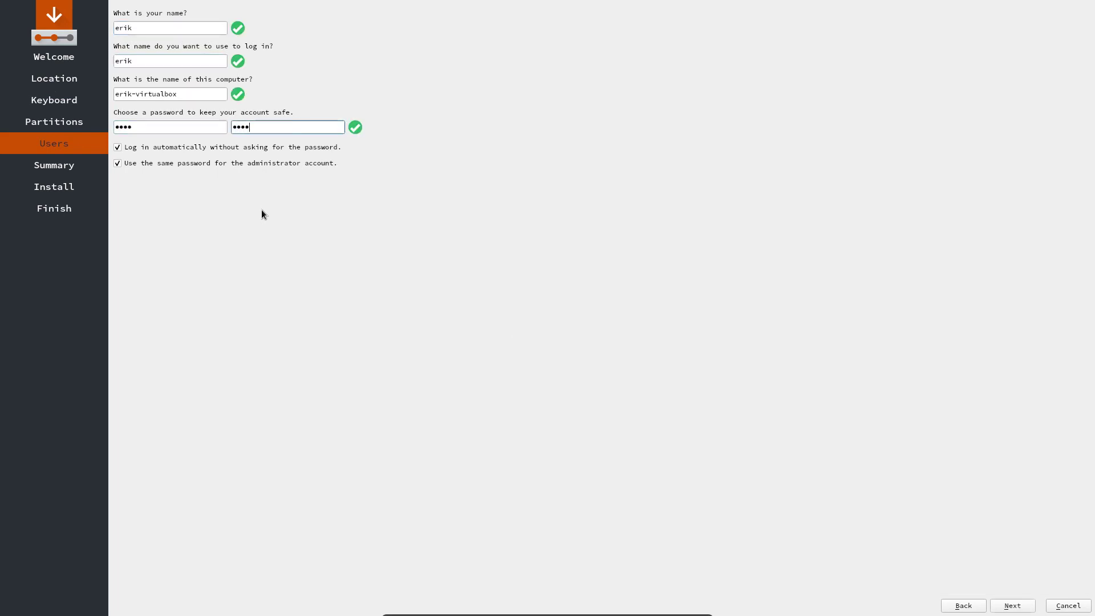
- Install ALCI from the summary page and finish with Done to restart
{"action": "left_click", "coordinate": [1013, 607]}
{"action": "key", "text": "Return"}
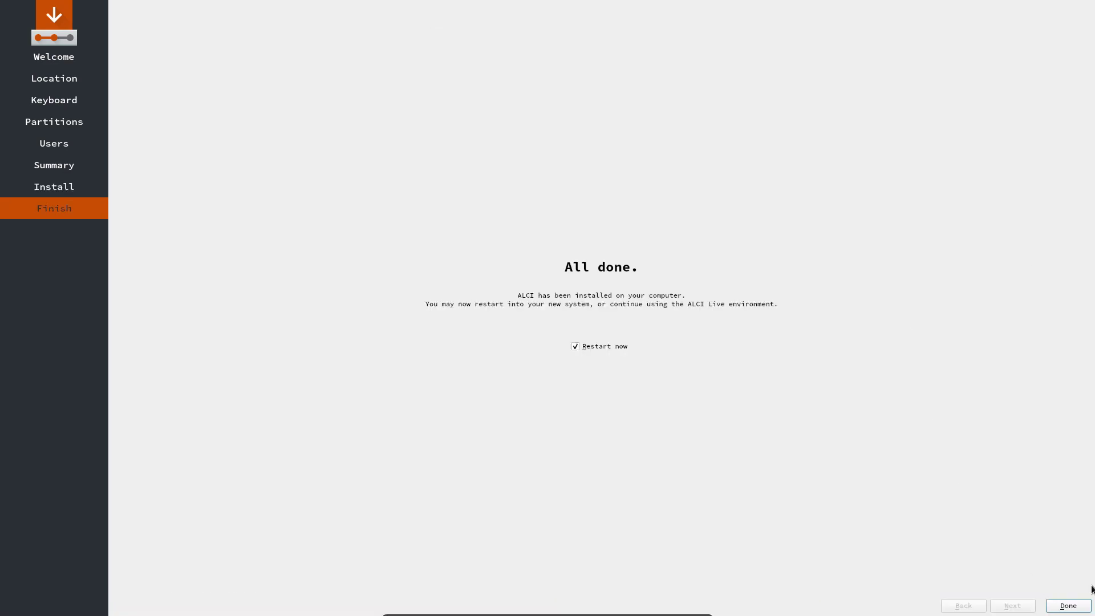
{"action": "left_click", "coordinate": [1078, 604]}
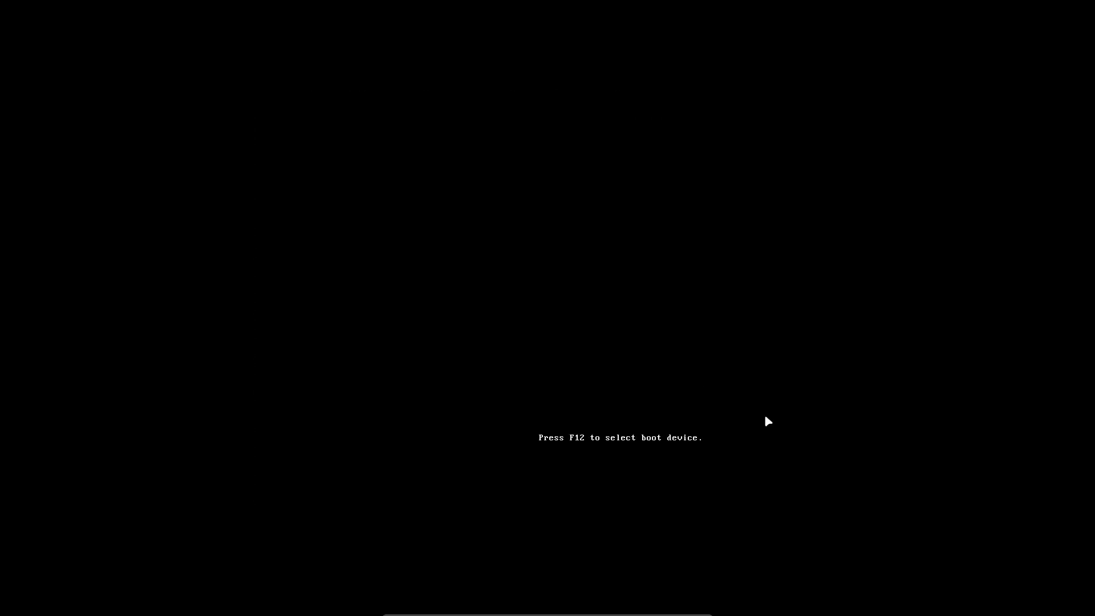
- Choose Boot existing OS, then start Arch Linux from the GRUB menu
{"action": "key", "text": "Down"}
{"action": "key", "text": "Down"}
{"action": "key", "text": "Return"}
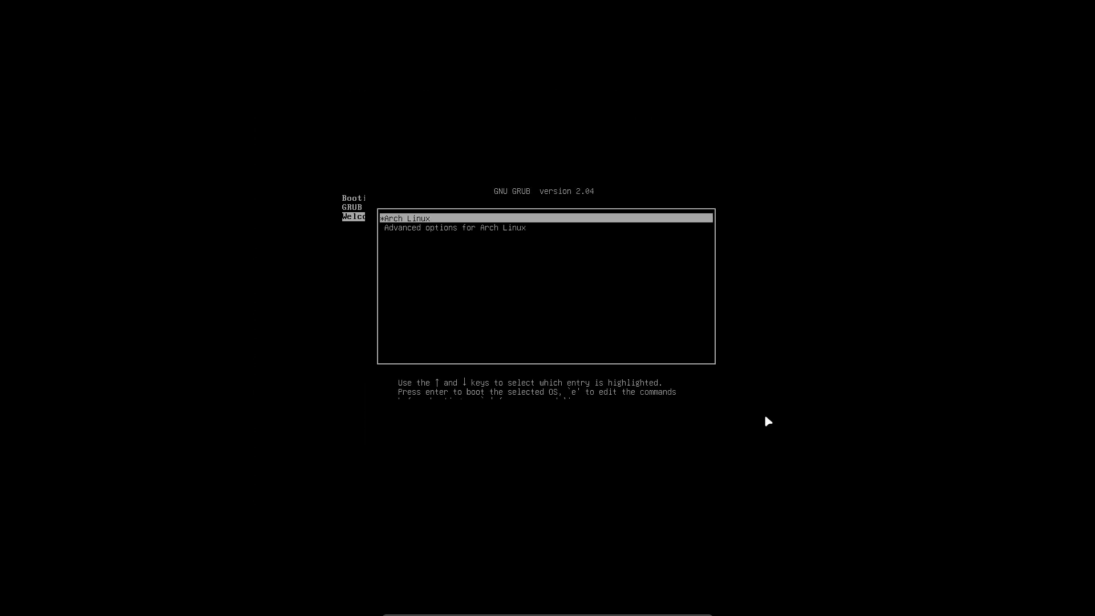
{"action": "key", "text": "Return"}
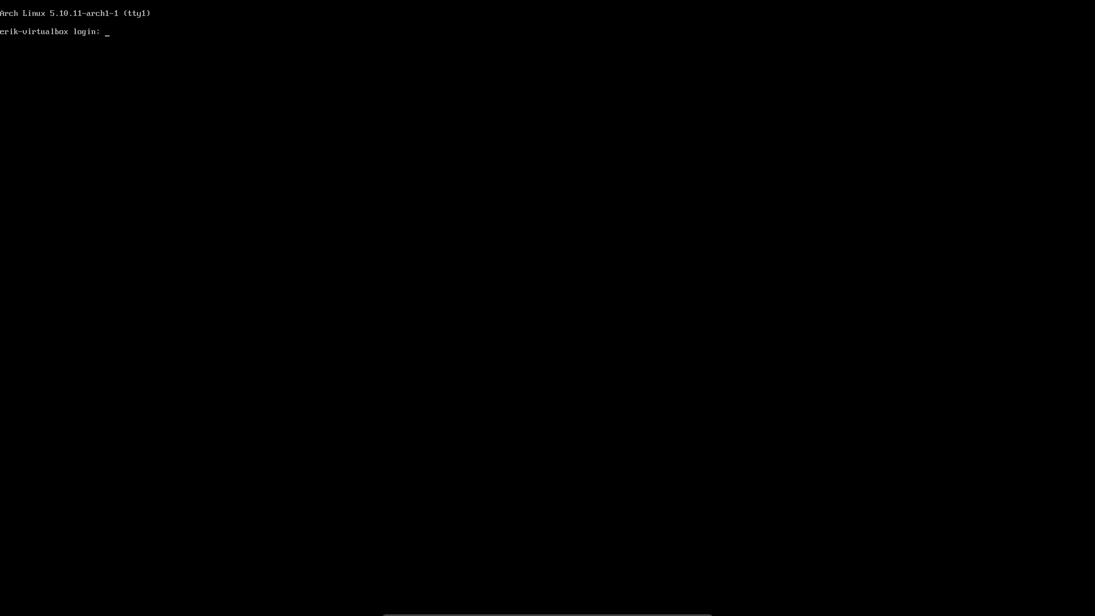
- Log in at tty1 and enable lightdm.service with sudo systemctl enable
{"action": "type", "text": "erik"}
{"action": "key", "text": "Return"}
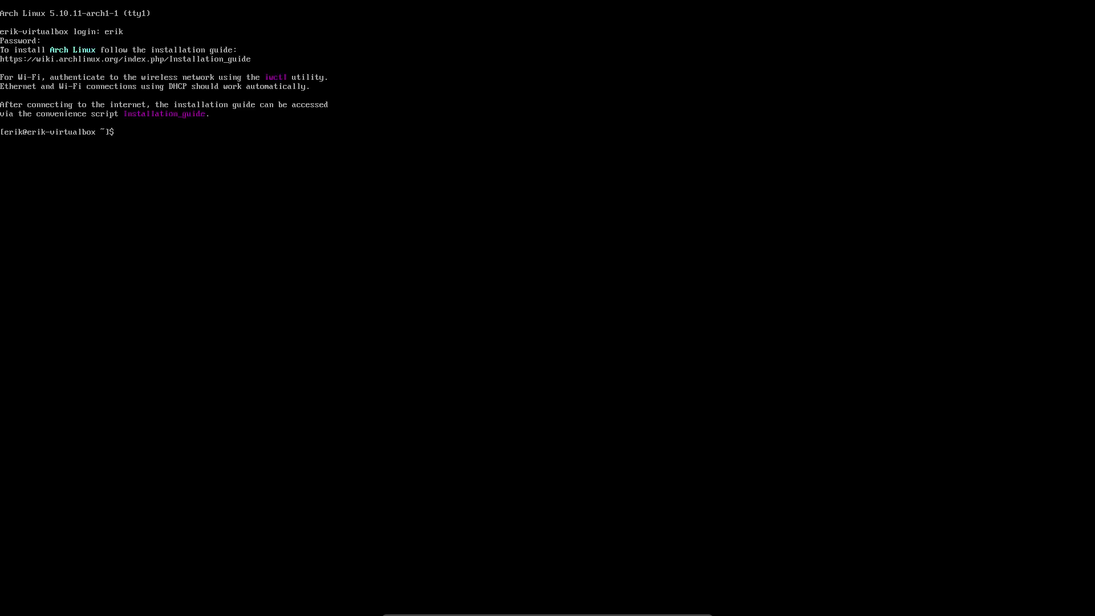
{"action": "type", "text": "sudo stystemctl"}
{"action": "type", "text": " light"}
{"action": "key", "text": "BackSpace"}
{"action": "key", "text": "BackSpace"}
{"action": "key", "text": "BackSpace"}
{"action": "key", "text": "BackSpace"}
{"action": "key", "text": "BackSpace"}
{"action": "type", "text": "enable lig"}
{"action": "key", "text": "Tab"}
{"action": "key", "text": "Return"}
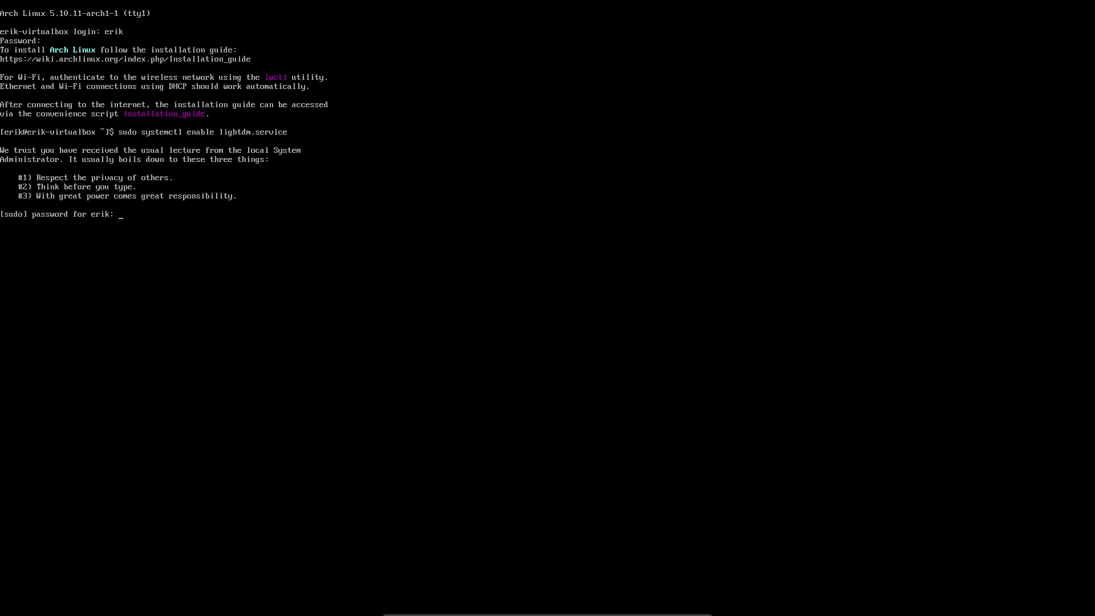
{"action": "key", "text": "Return"}
- Restart the machine with sudo reboot
{"action": "type", "text": "sr"}
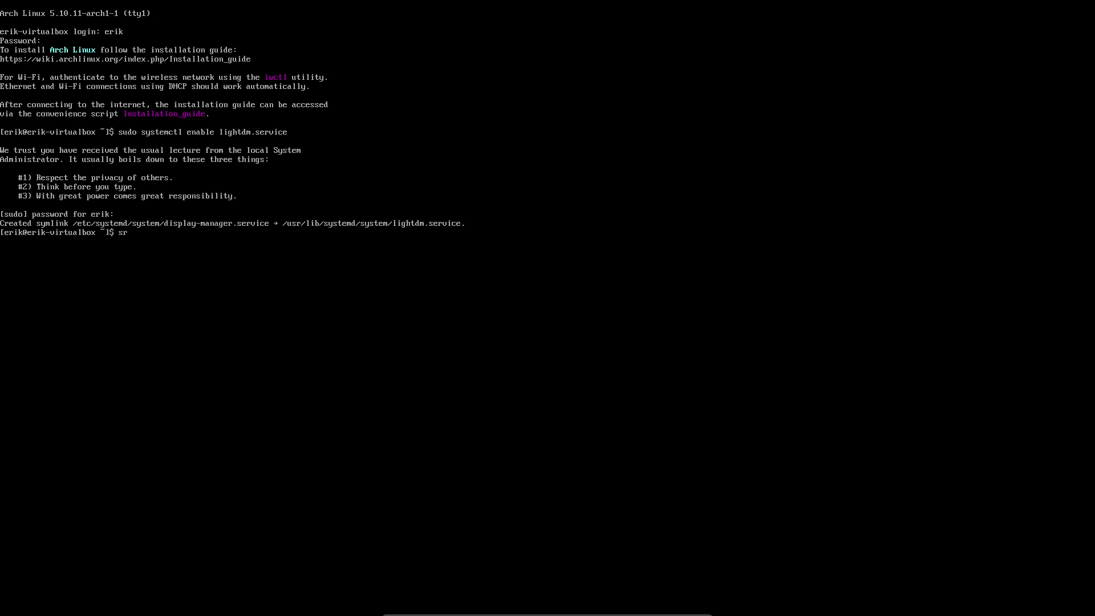
{"action": "key", "text": "Return"}
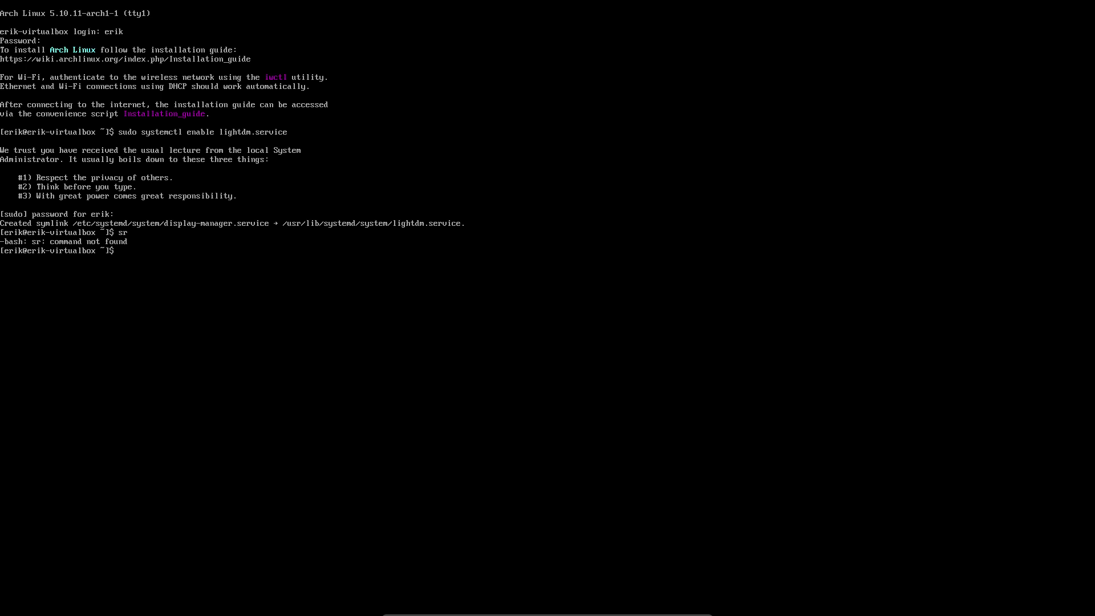
{"action": "type", "text": "sudo reboot"}
{"action": "key", "text": "Return"}
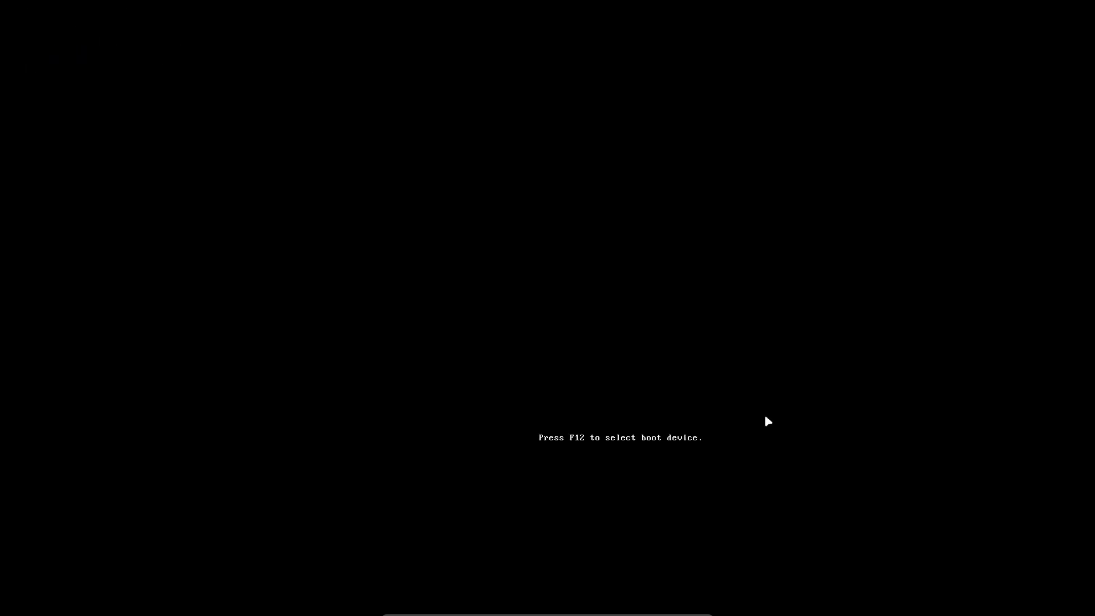
- Select Boot existing OS in the ISO menu so Arch Linux boots into Xfce
{"action": "key", "text": "Down"}
{"action": "key", "text": "Down"}
{"action": "key", "text": "Return"}
{"action": "key", "text": "Return"}
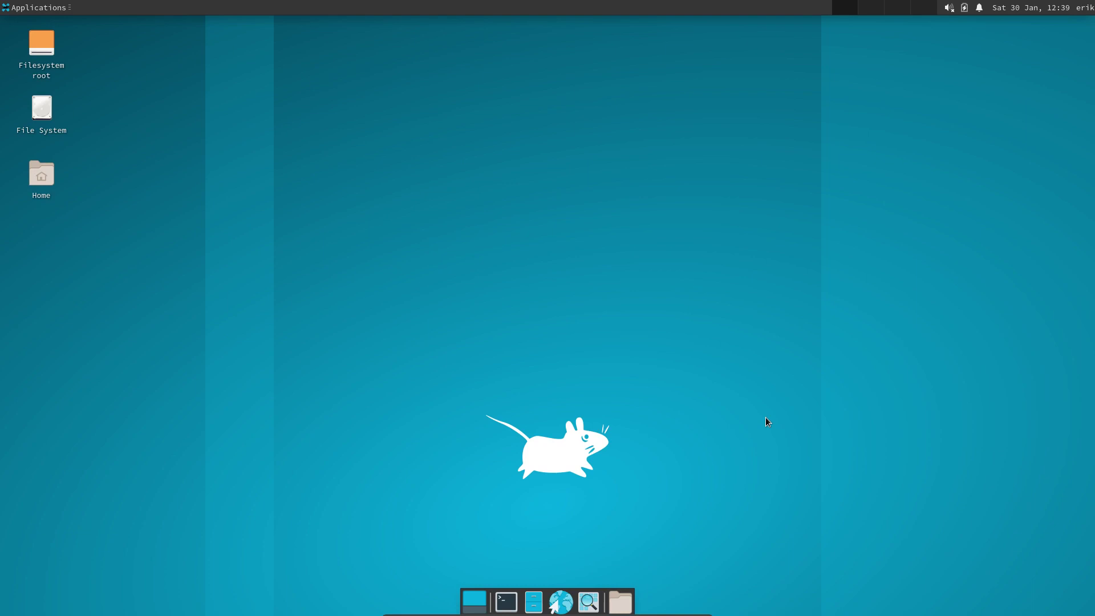
- Open a terminal, centre it, and try installing alsi with sudo pacman -S alsi
{"action": "left_click", "coordinate": [506, 602]}
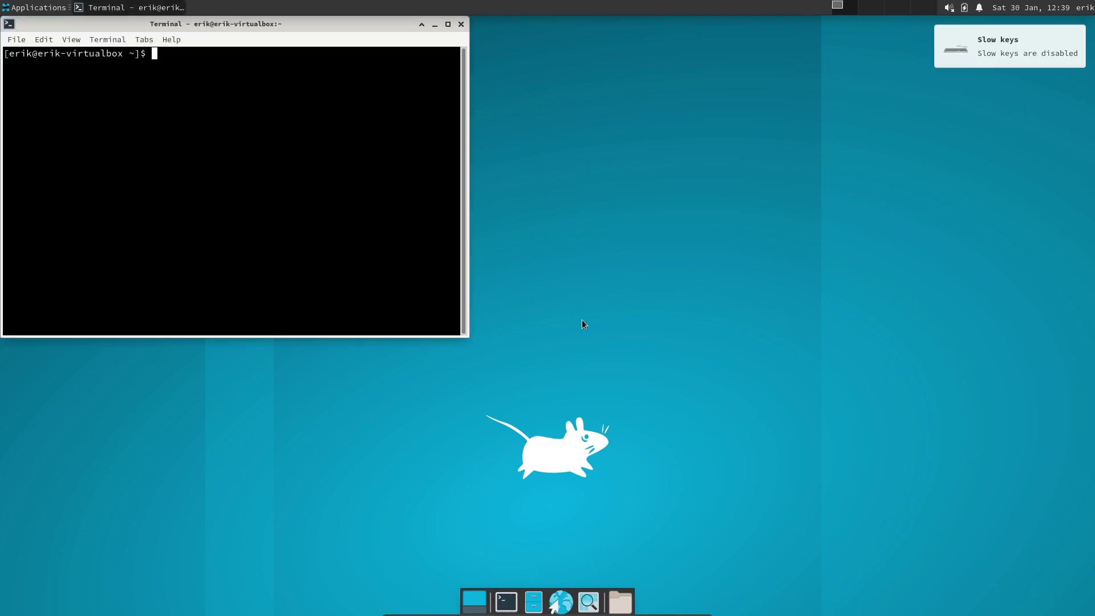
{"action": "left_click_drag", "start_coordinate": [301, 22], "coordinate": [569, 99]}
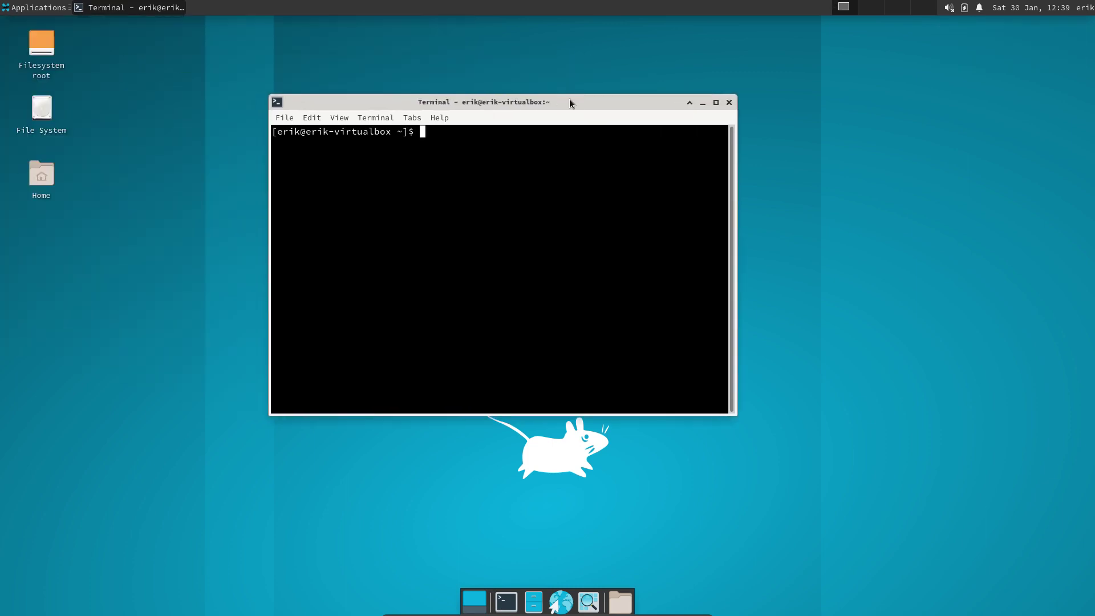
{"action": "type", "text": "sudo "}
{"action": "type", "text": "pacman "}
{"action": "type", "text": "-S"}
{"action": "type", "text": " alt"}
{"action": "key", "text": "BackSpace"}
{"action": "type", "text": "si"}
{"action": "key", "text": "Return"}
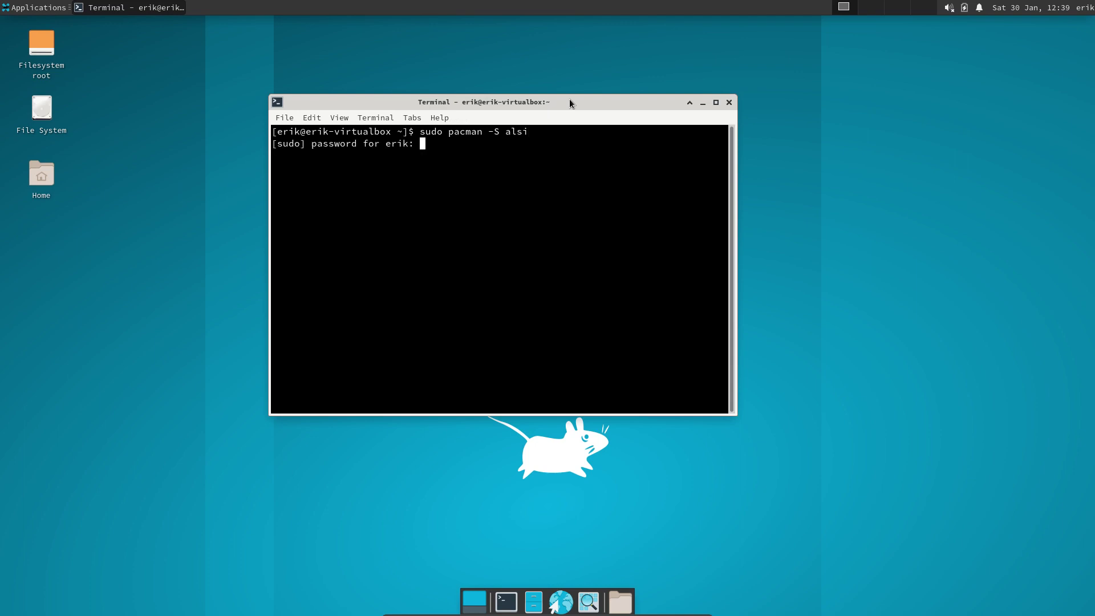
{"action": "key", "text": "Return"}
- Synchronize the package databases with sudo pacman -Sy
{"action": "type", "text": "sudo pacman -Sy"}
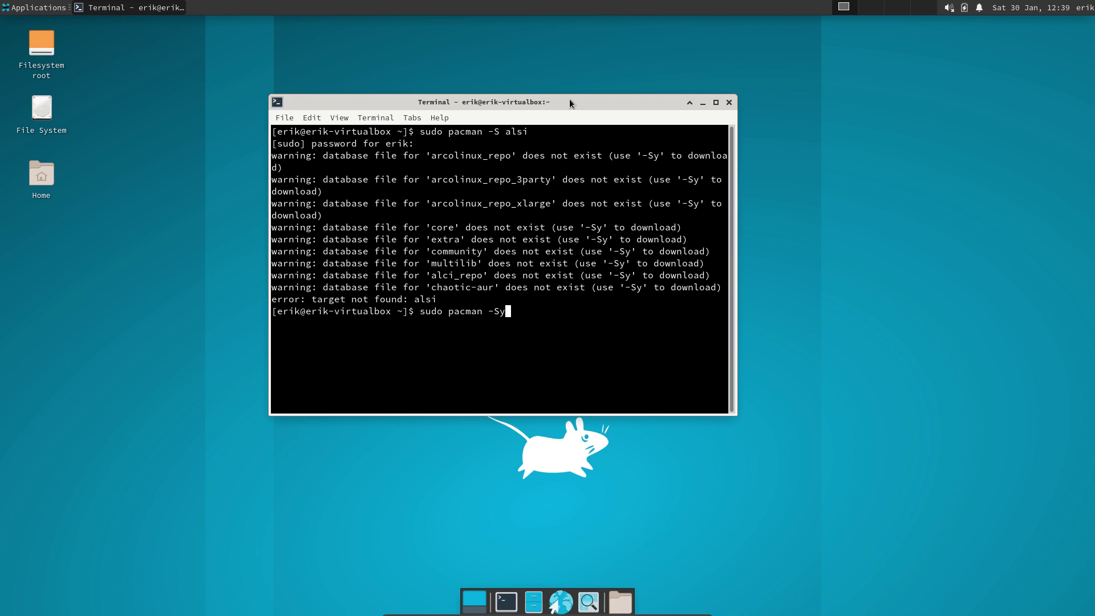
{"action": "key", "text": "Return"}
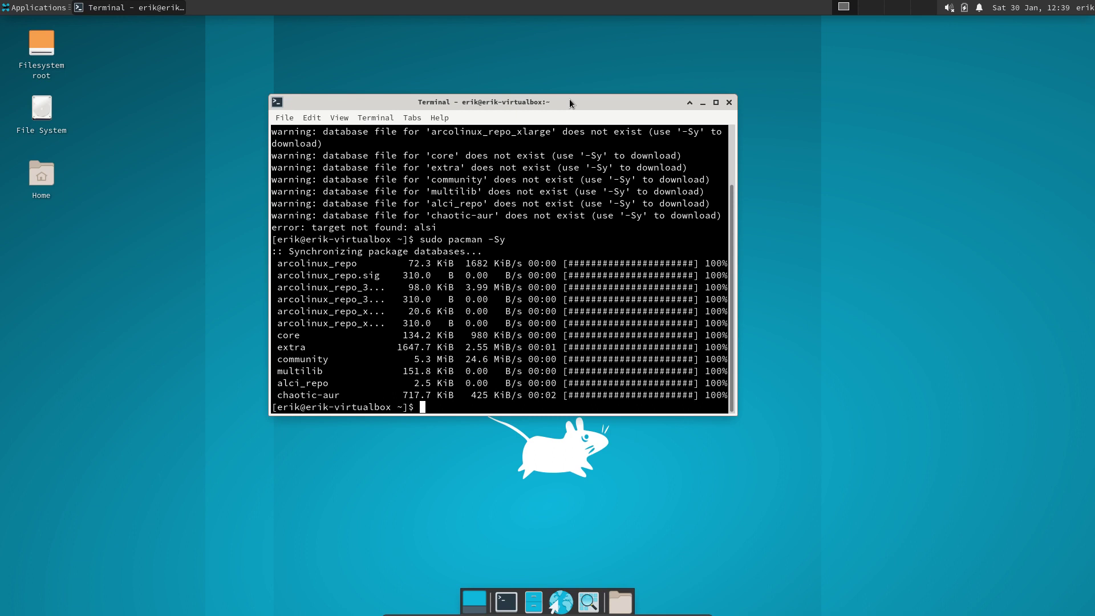
{"action": "type", "text": "sudo pacman "}
{"action": "type", "text": "S"}
- Install arcolinux-wallpapers-lxqt-dual-git with sudo pacman -S
{"action": "key", "text": "BackSpace"}
{"action": "key", "text": "BackSpace"}
{"action": "key", "text": "BackSpace"}
{"action": "type", "text": "-S arcolinux-wal"}
{"action": "key", "text": "Tab"}
{"action": "key", "text": "Tab"}
{"action": "key", "text": "Tab"}
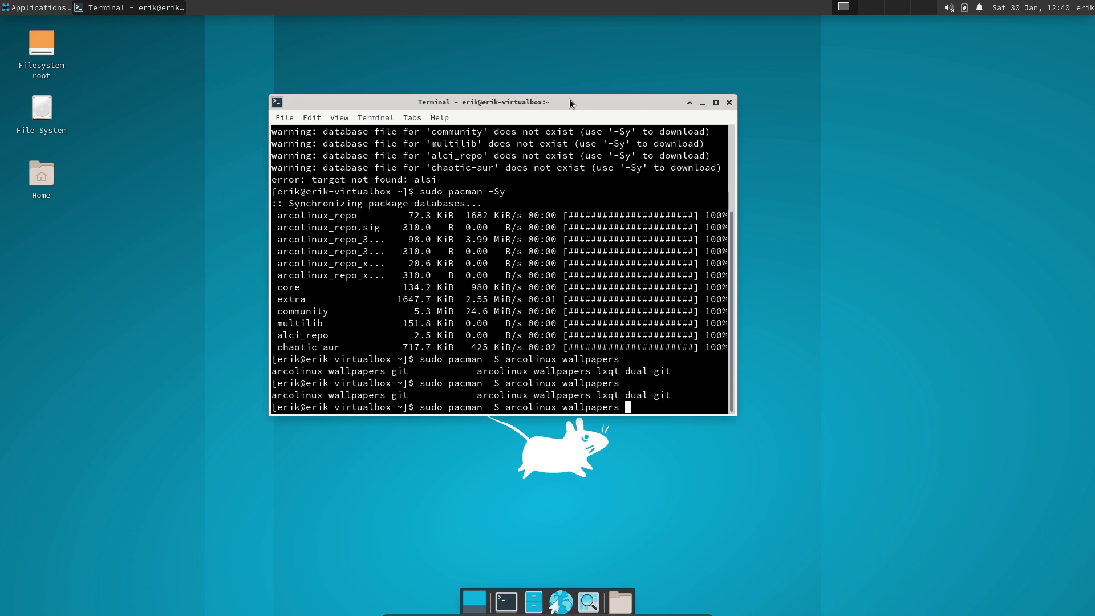
{"action": "type", "text": "lx"}
{"action": "key", "text": "Tab"}
{"action": "key", "text": "Return"}
{"action": "key", "text": "Return"}
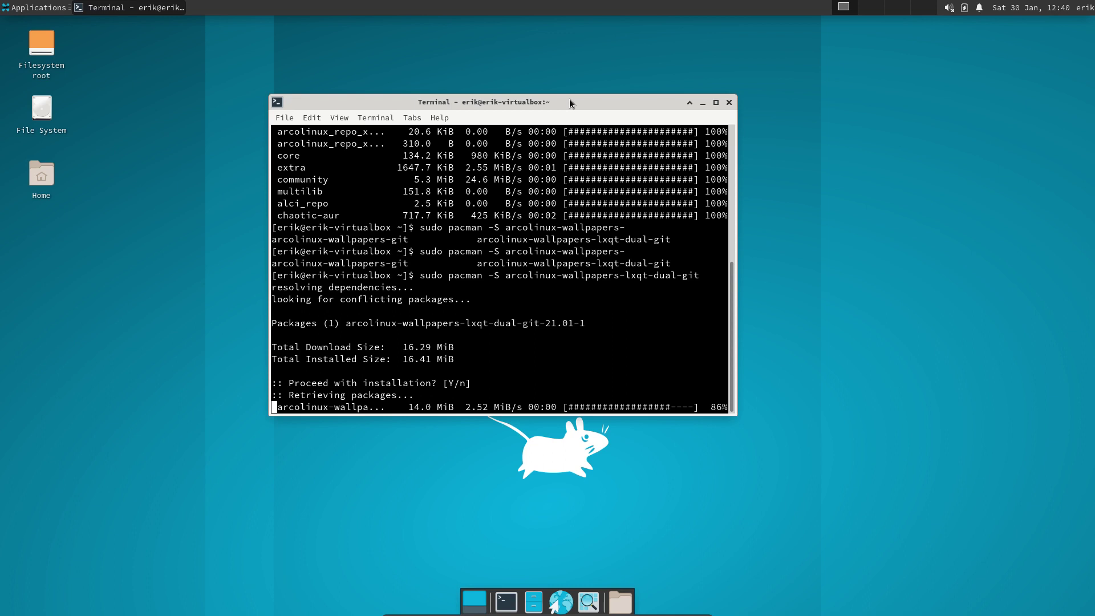
- Move the first terminal right and run sudo pacman -S alsi in a second terminal
{"action": "left_click_drag", "start_coordinate": [569, 101], "coordinate": [746, 82]}
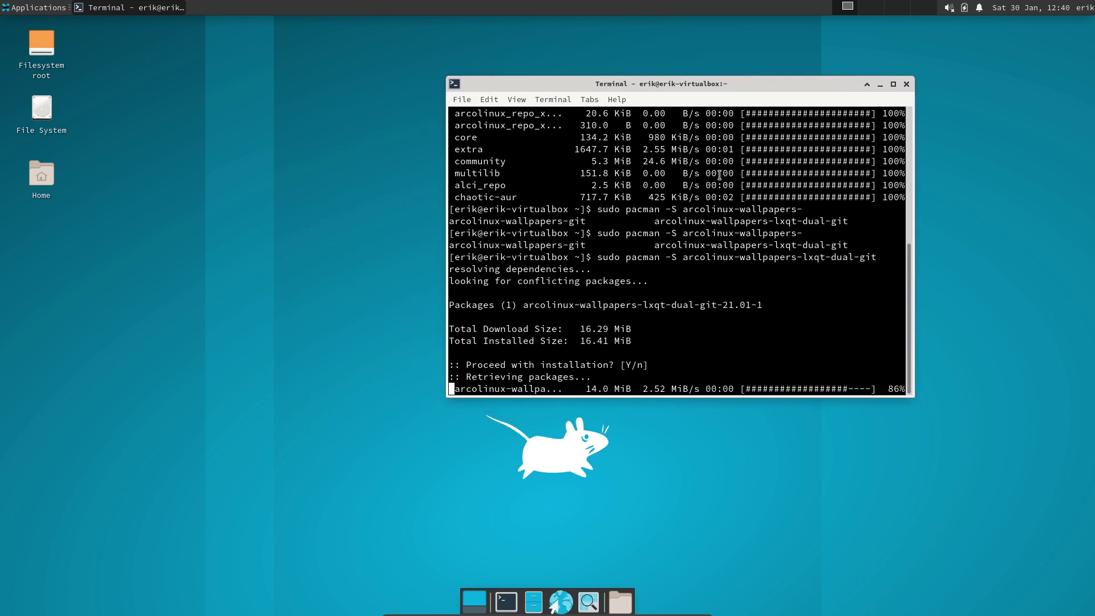
{"action": "key", "text": "ctrl+alt+t"}
{"action": "type", "text": "sudo p"}
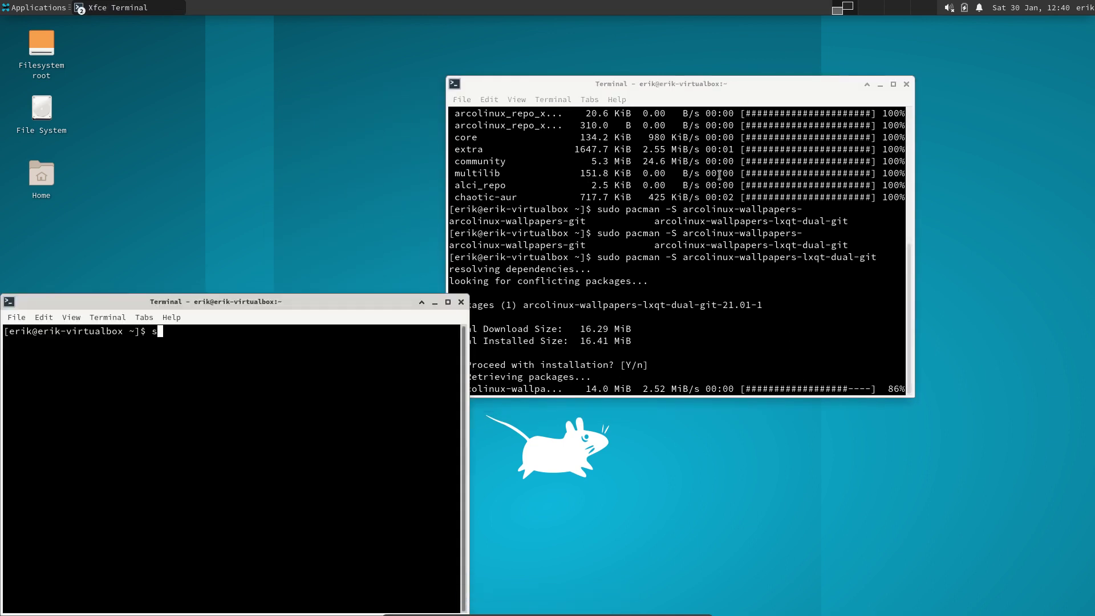
{"action": "type", "text": "acman -S alis"}
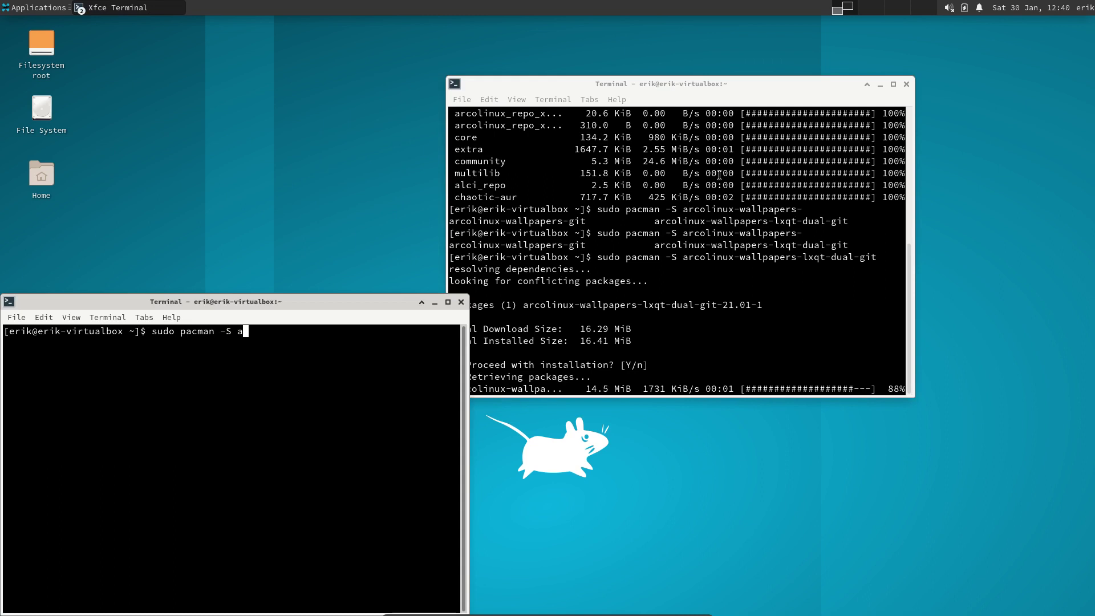
{"action": "key", "text": "BackSpace"}
{"action": "key", "text": "BackSpace"}
{"action": "type", "text": "si"}
{"action": "left_click", "coordinate": [836, 304]}
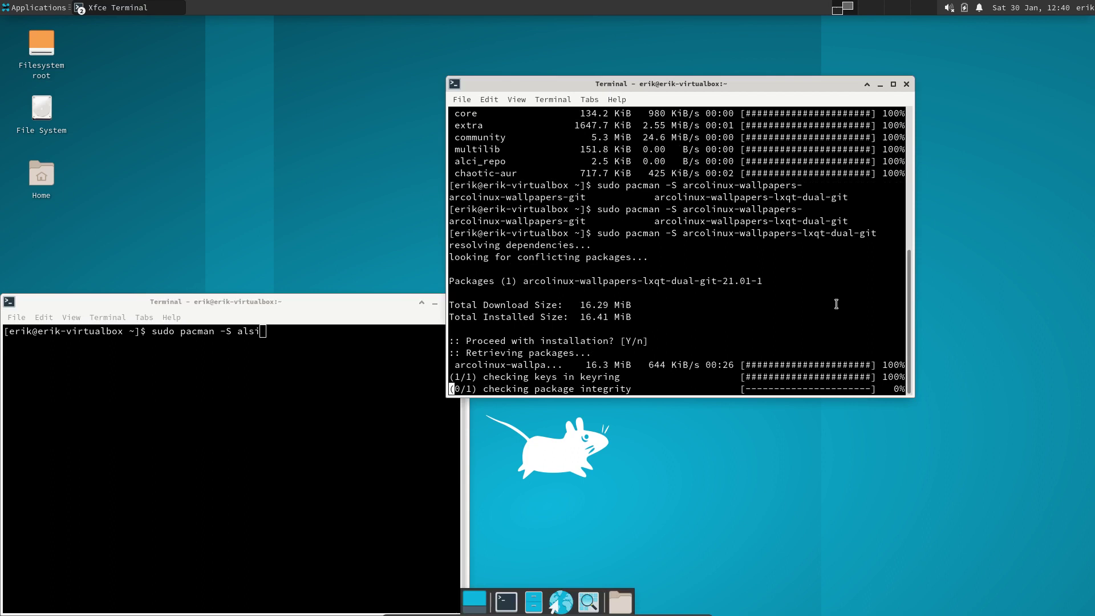
{"action": "left_click", "coordinate": [429, 367]}
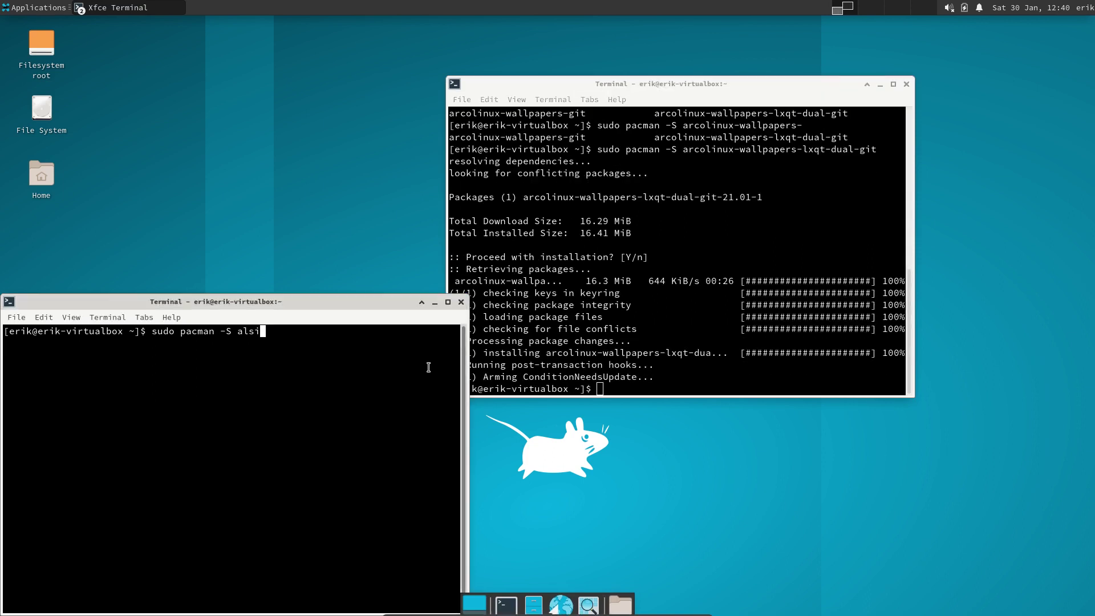
{"action": "key", "text": "Return"}
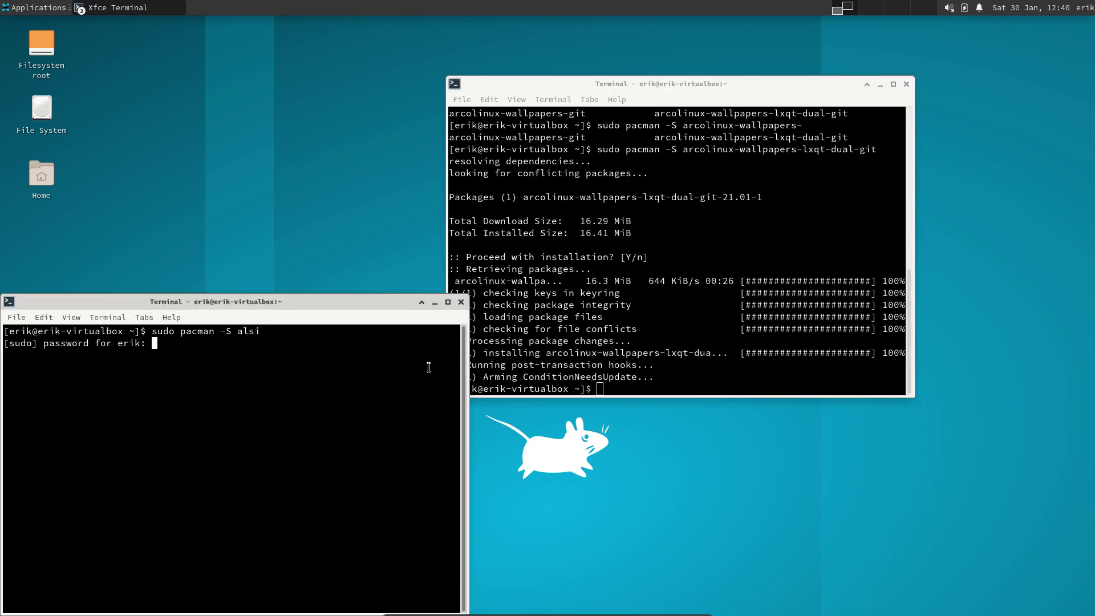
{"action": "key", "text": "Return"}
{"action": "key", "text": "Return"}
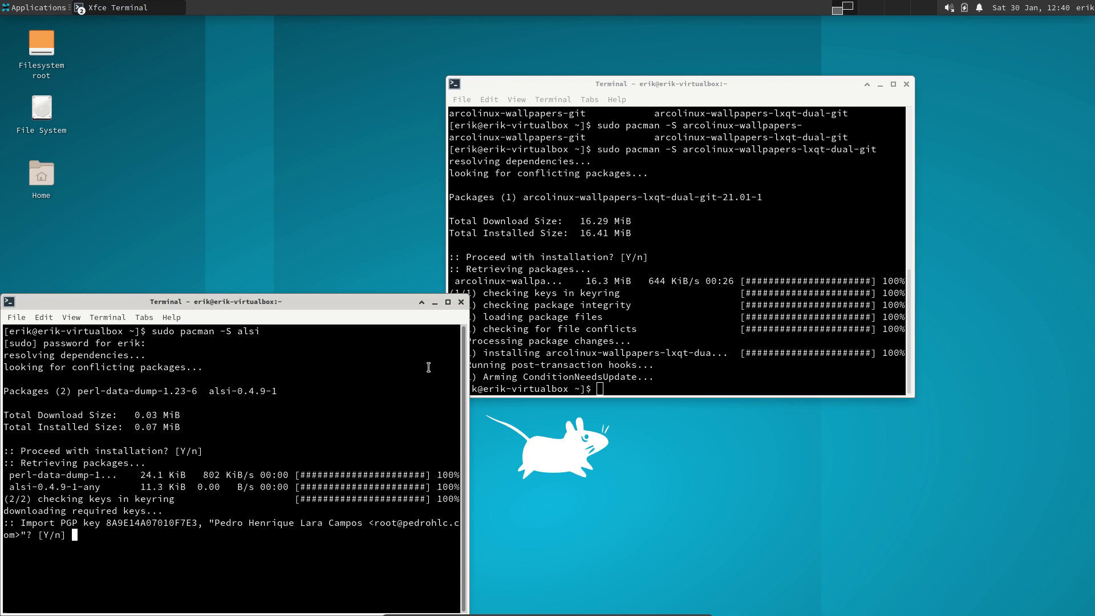
- Accept the PGP key import, then close the second terminal despite the running process
{"action": "type", "text": "y"}
{"action": "key", "text": "Return"}
{"action": "left_click", "coordinate": [460, 302]}
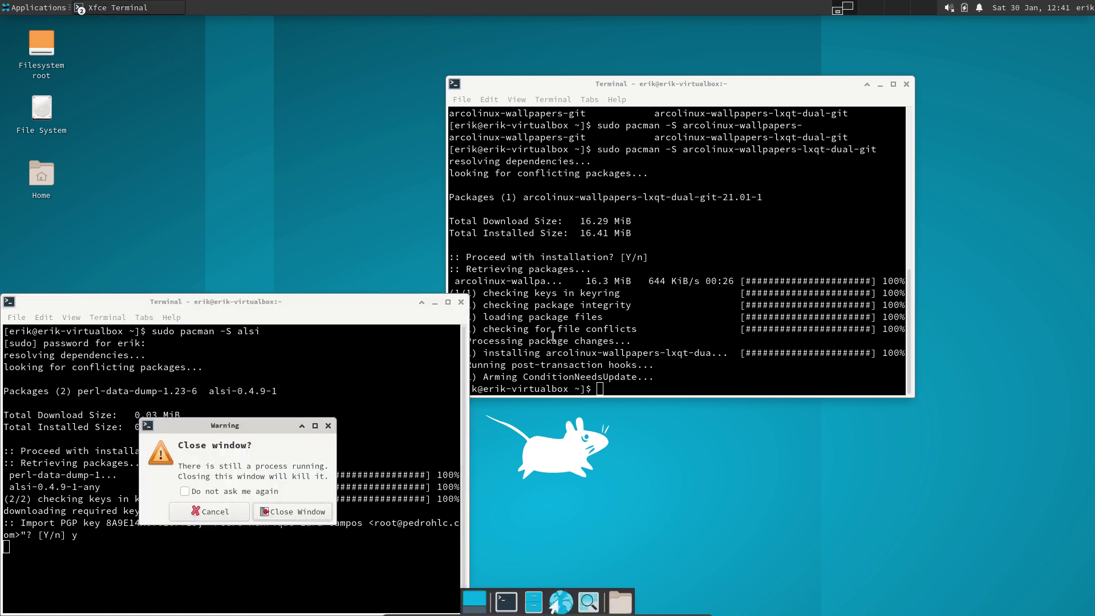
{"action": "left_click", "coordinate": [292, 511]}
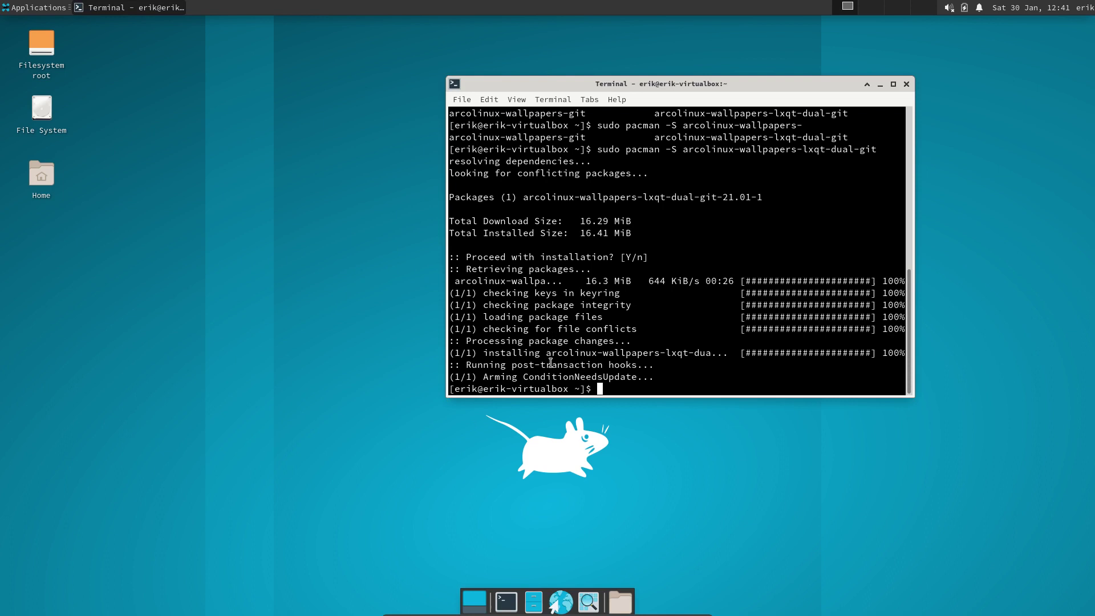
- Install neofetch with sudo pacman -S neofetch and run neofetch
{"action": "type", "text": "sudo pacman -S neofetch"}
{"action": "key", "text": "Return"}
{"action": "type", "text": "e"}
{"action": "key", "text": "BackSpace"}
{"action": "type", "text": "y"}
{"action": "key", "text": "Return"}
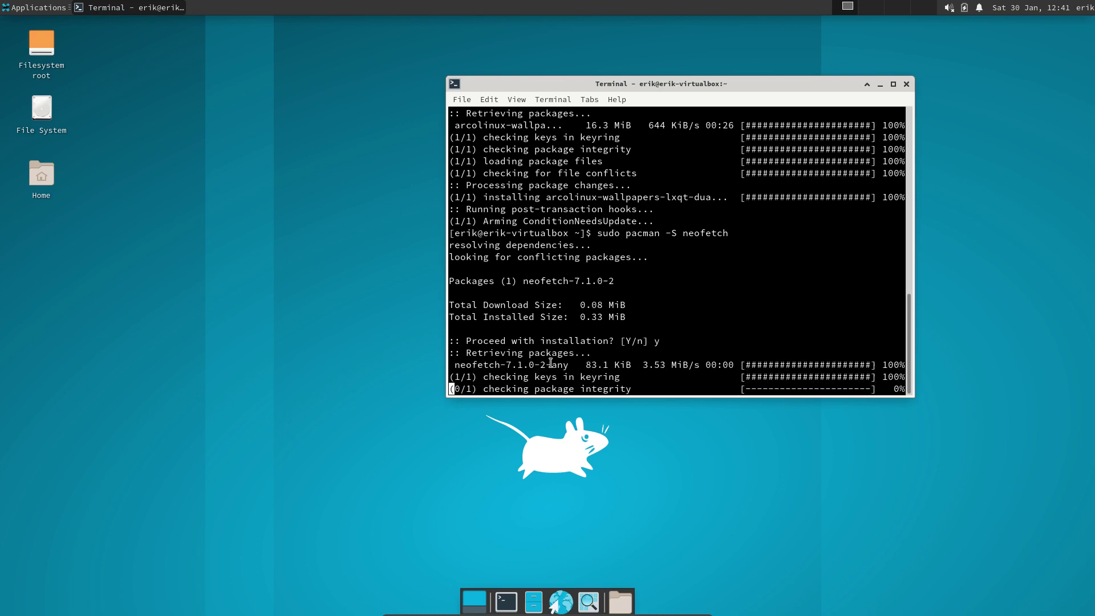
{"action": "type", "text": "neofetch"}
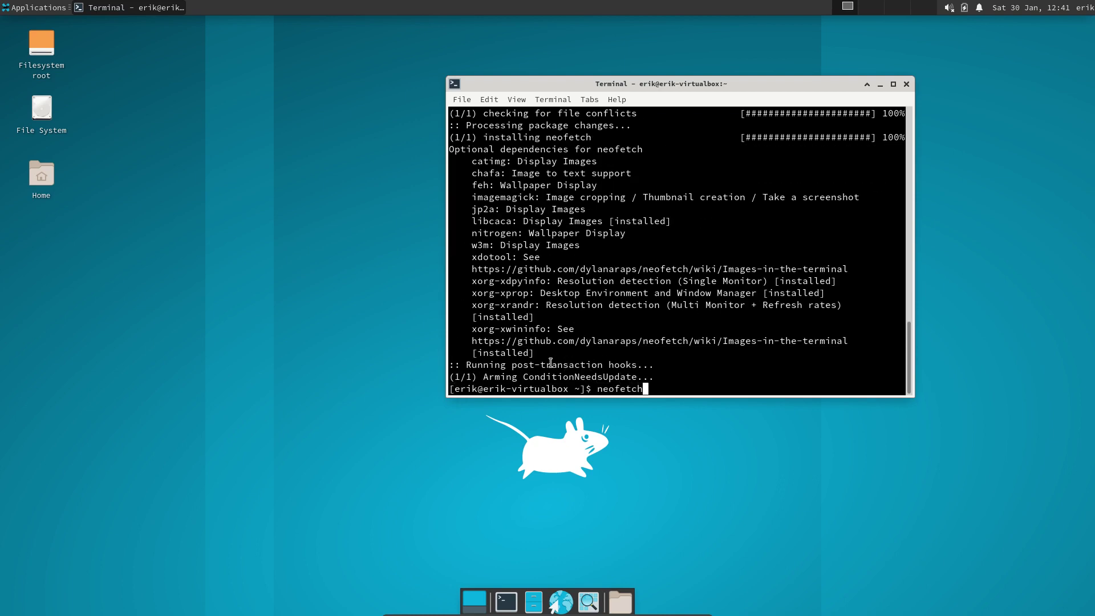
{"action": "key", "text": "Return"}
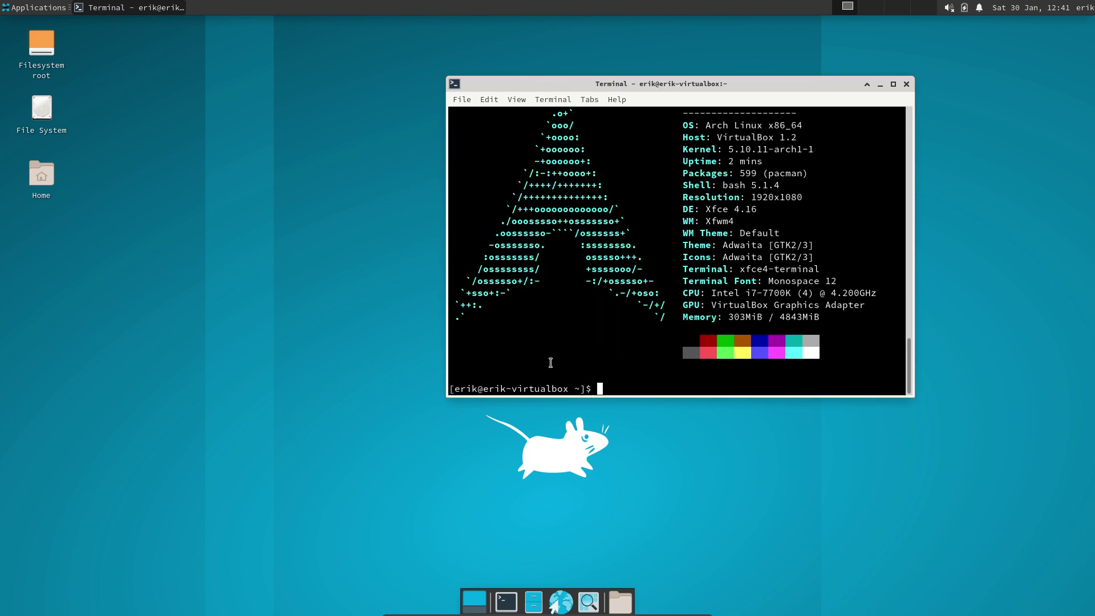